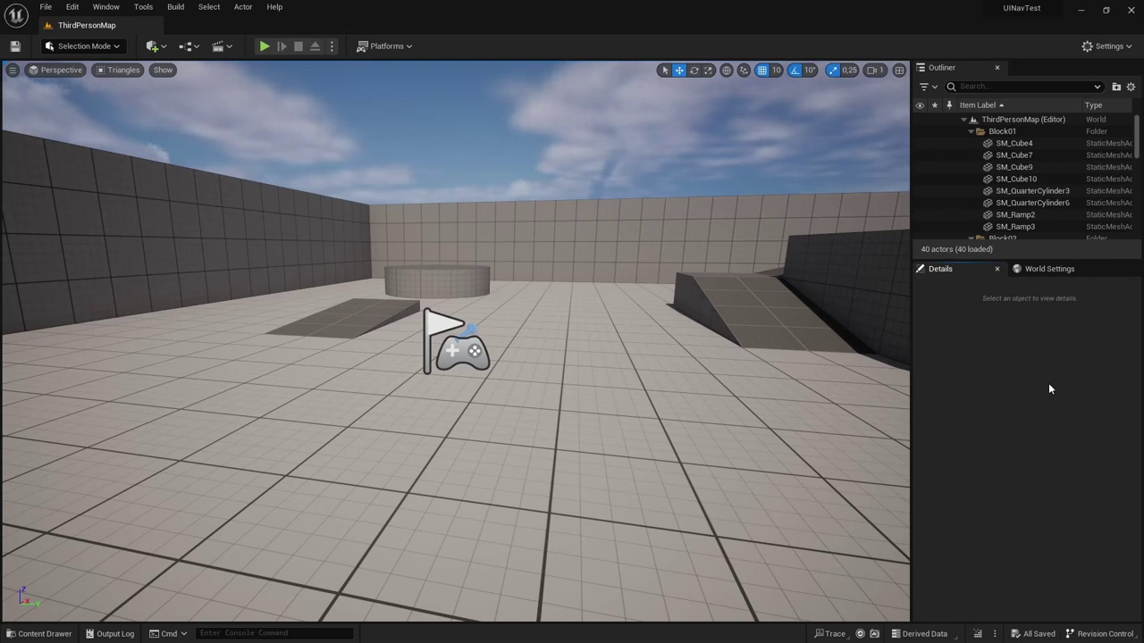
# Step: Move the level camera and browse to the UI Navigation plugin's Docs folder in the Content Drawer
pyautogui.press('1')
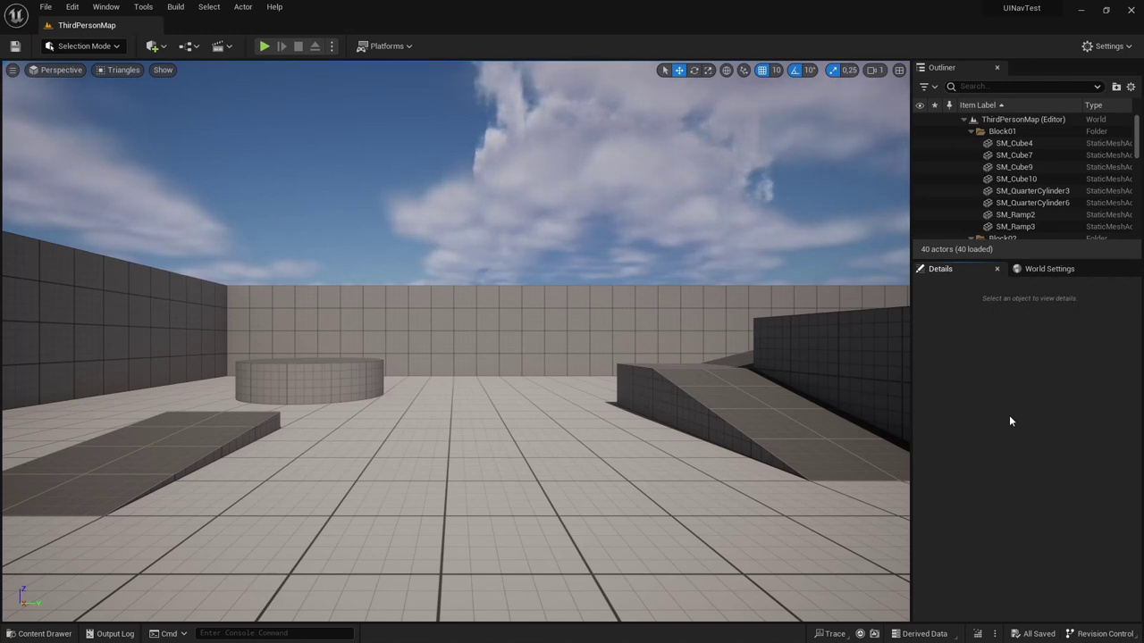
pyautogui.hotkey('ctrl', 'space')
pyautogui.scroll(-2, 143, 532)
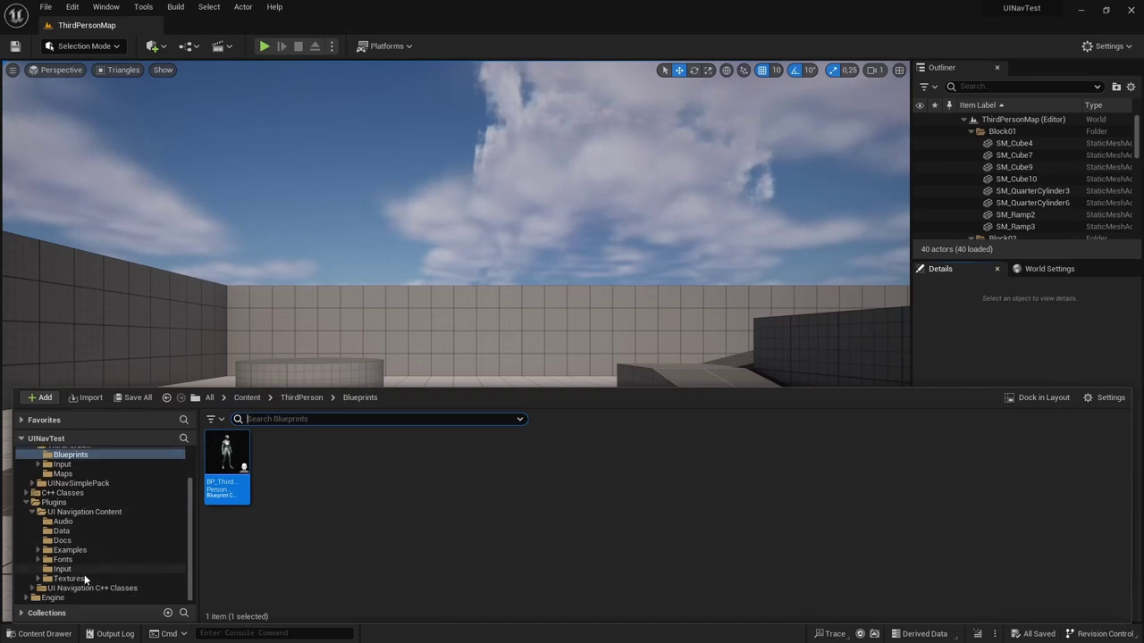
pyautogui.click(88, 512)
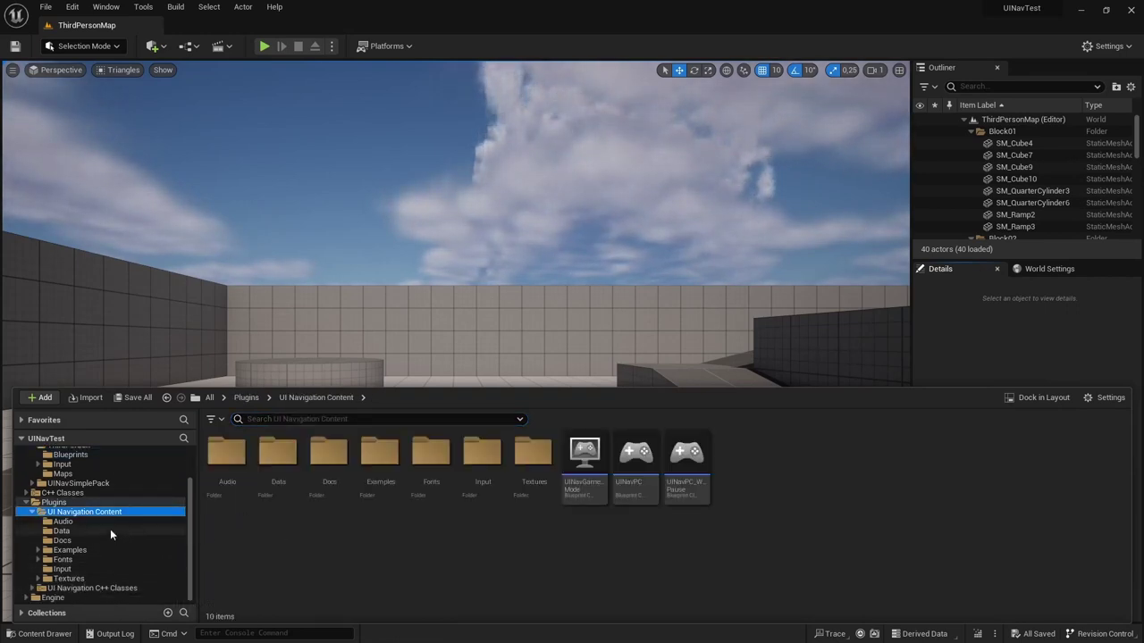
pyautogui.click(79, 540)
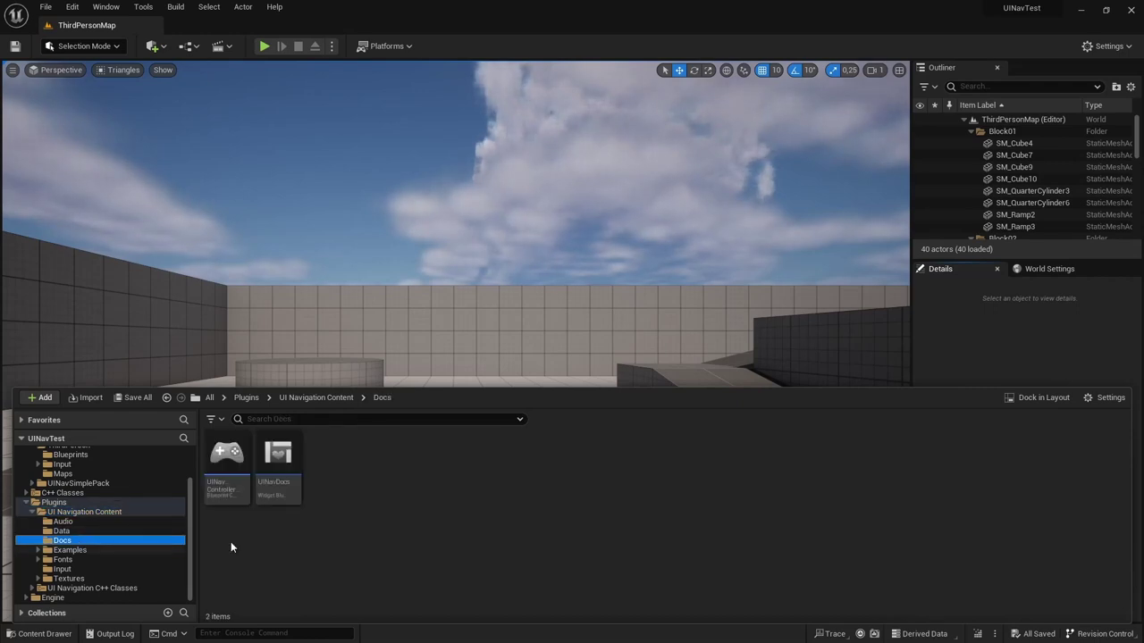
# Step: Open the UINavDocs widget blueprint, look over its event graph, then close it
pyautogui.moveTo(281, 457)
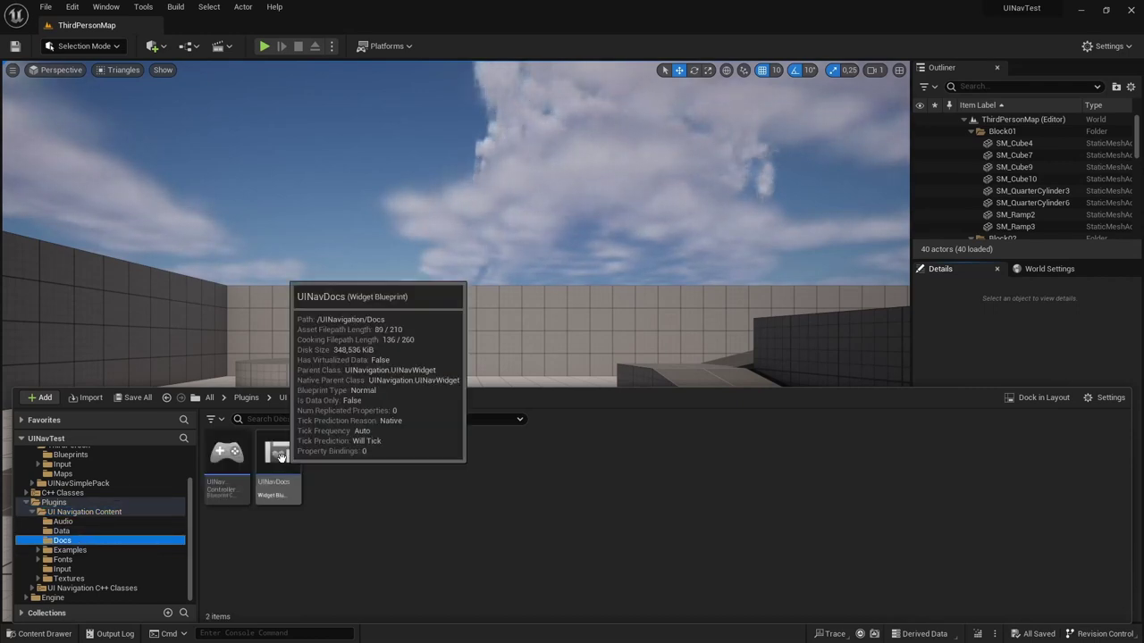
pyautogui.click(281, 457)
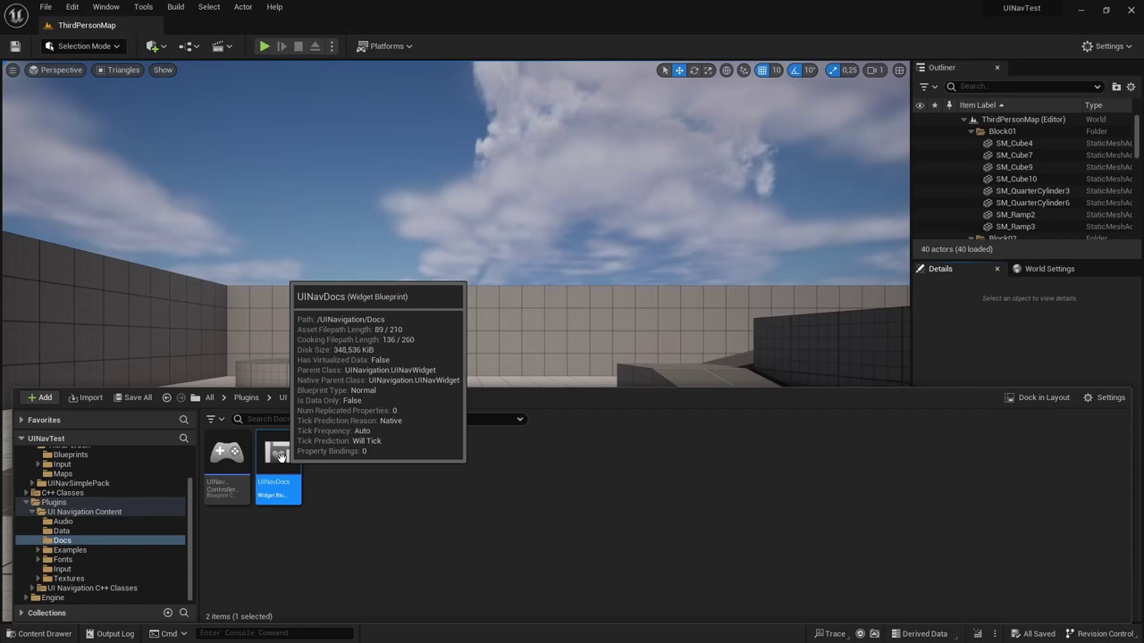
pyautogui.doubleClick(281, 456)
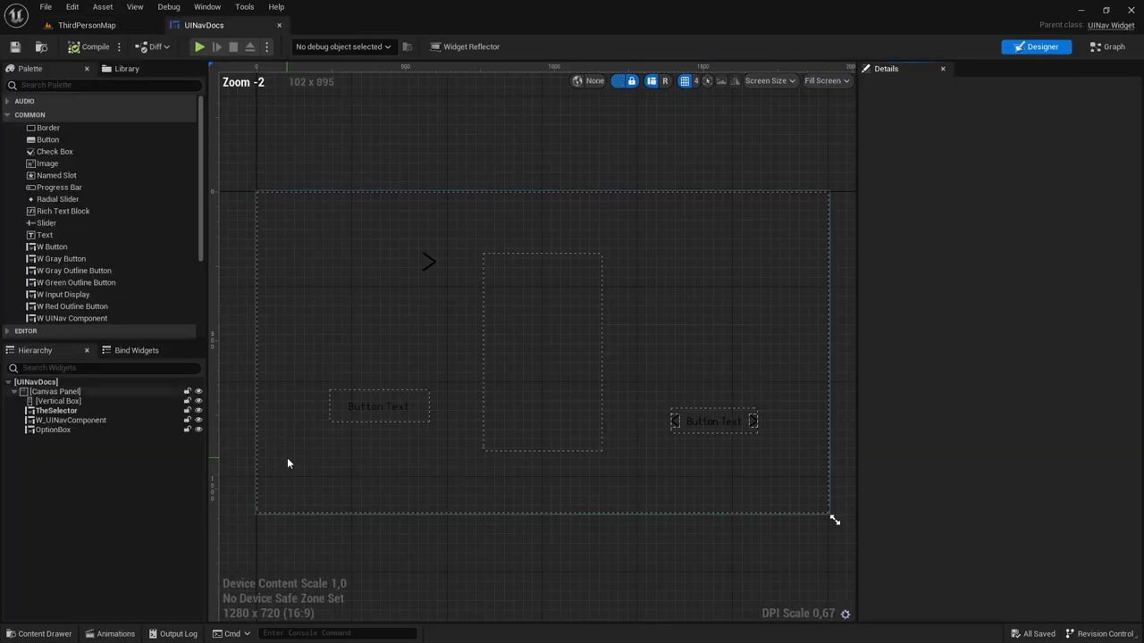
pyautogui.click(1108, 47)
pyautogui.scroll(-10, 596, 427)
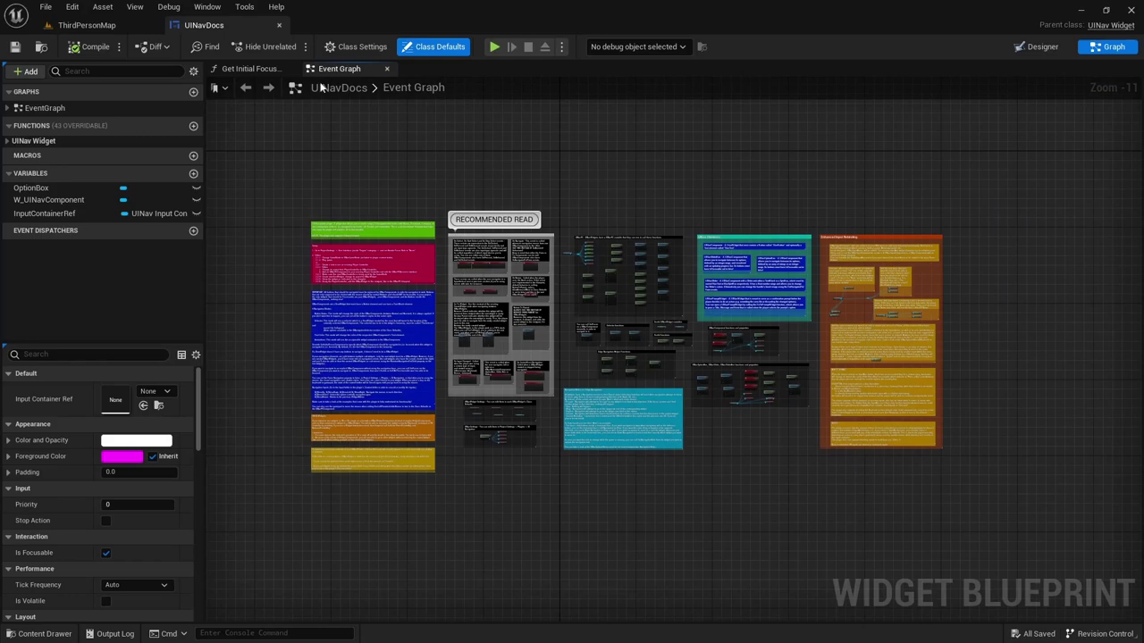
pyautogui.click(280, 25)
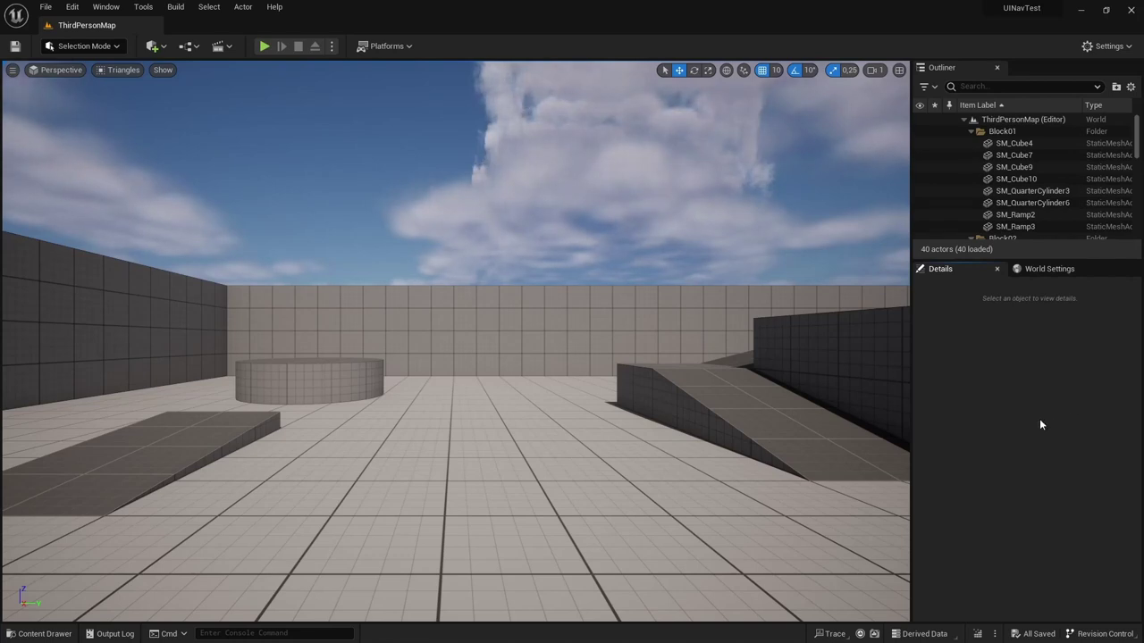
# Step: Review the Engine User Interface section of Project Settings
pyautogui.click(72, 7)
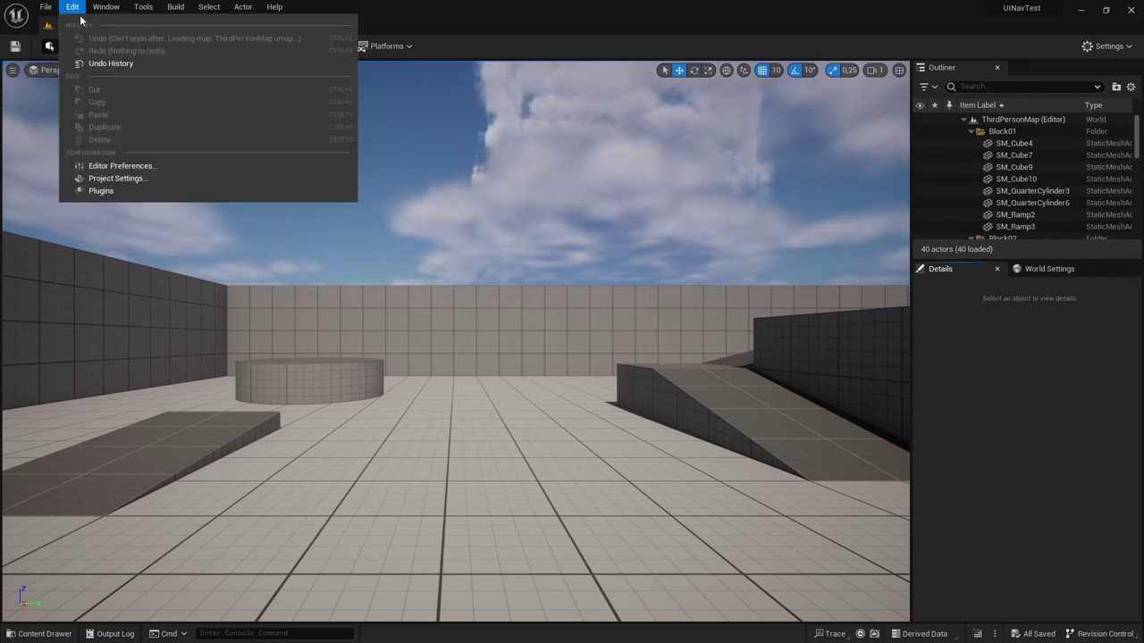
pyautogui.click(125, 177)
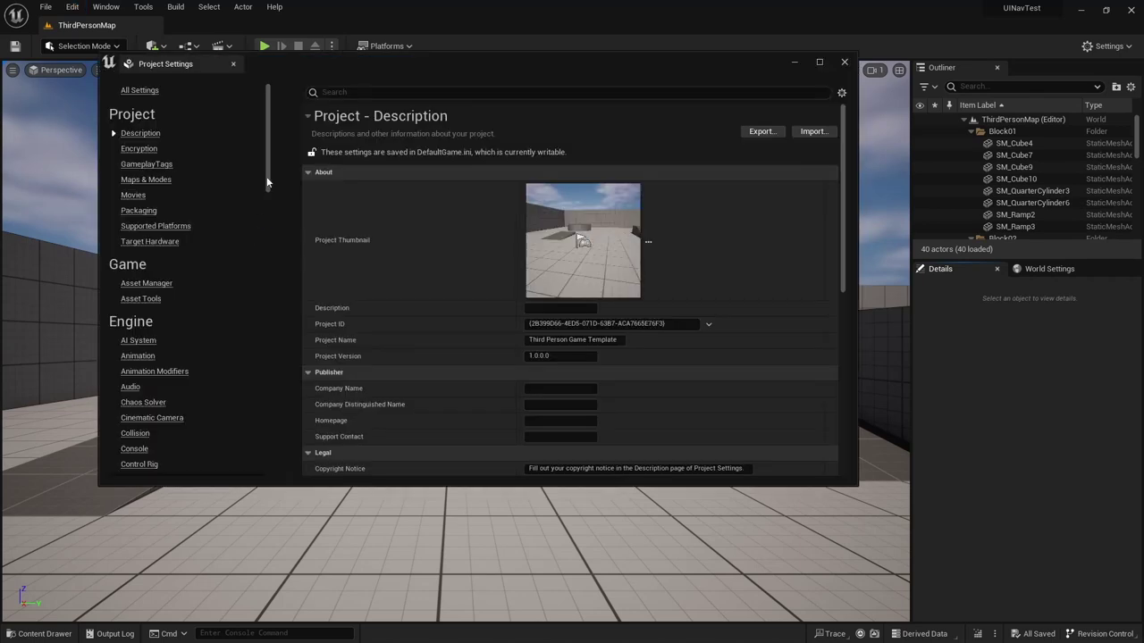
pyautogui.moveTo(271, 161); pyautogui.dragTo(278, 286)
pyautogui.click(142, 285)
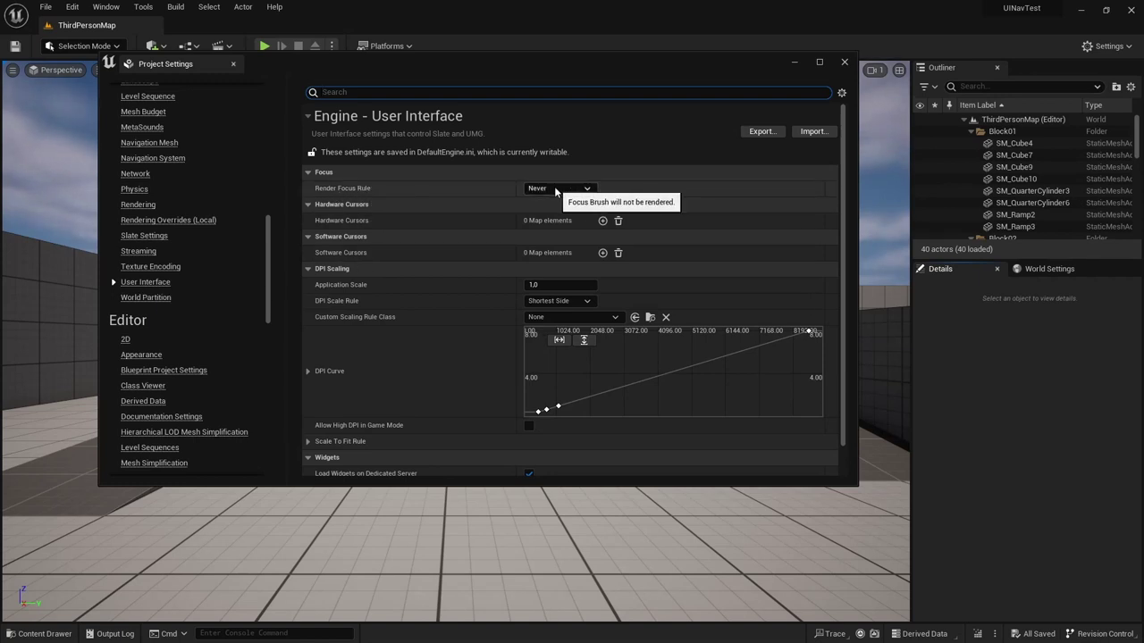
pyautogui.click(844, 62)
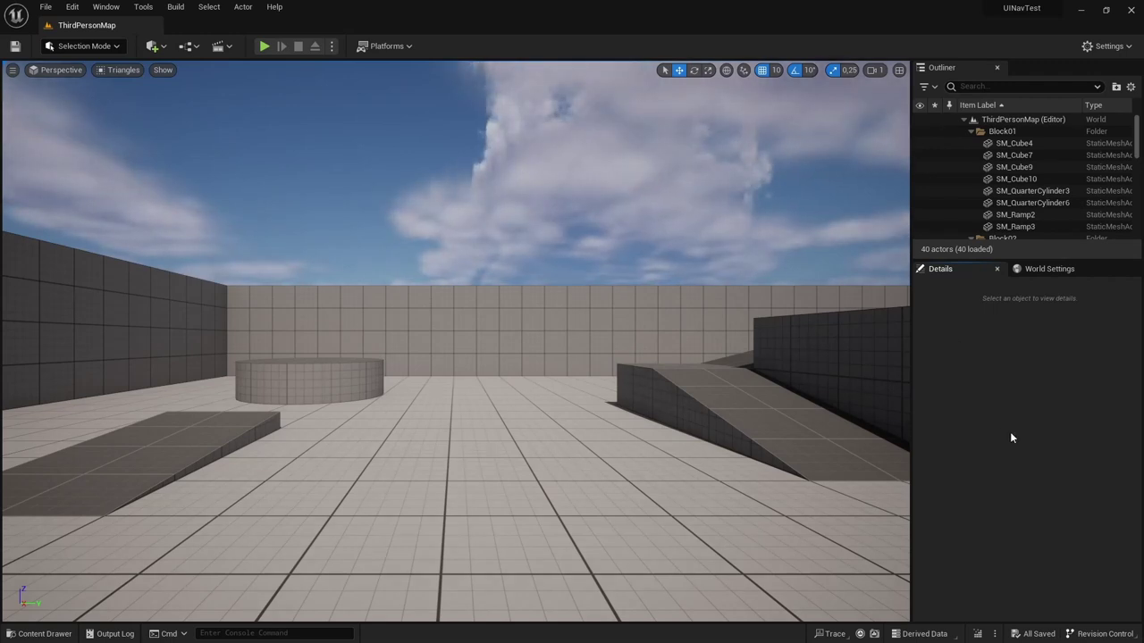
# Step: Create a User Widget blueprint named W_MyComponent in ThirdPerson/Blueprints and dock its editor
pyautogui.hotkey('ctrl', 'space')
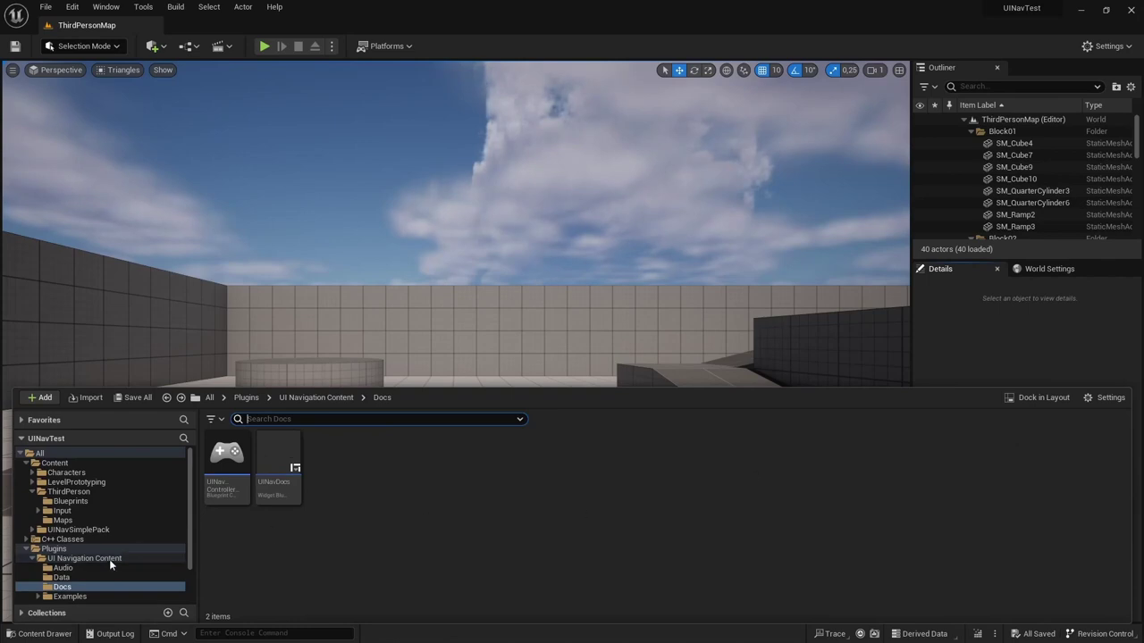
pyautogui.click(90, 500)
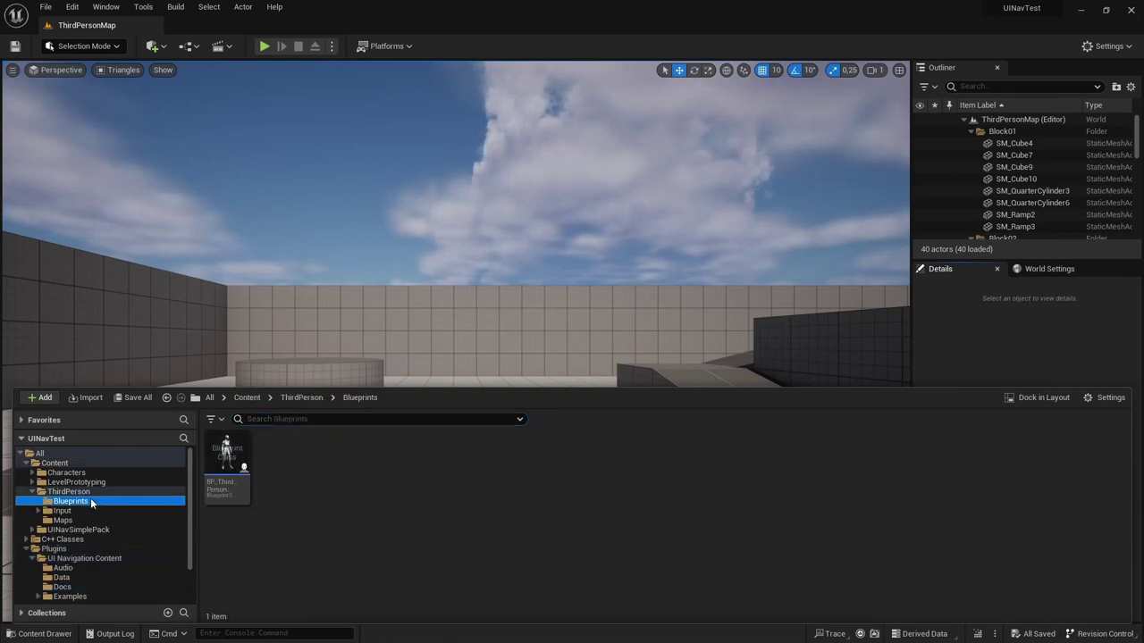
pyautogui.rightClick(282, 463)
pyautogui.moveTo(362, 452)
pyautogui.click(541, 567)
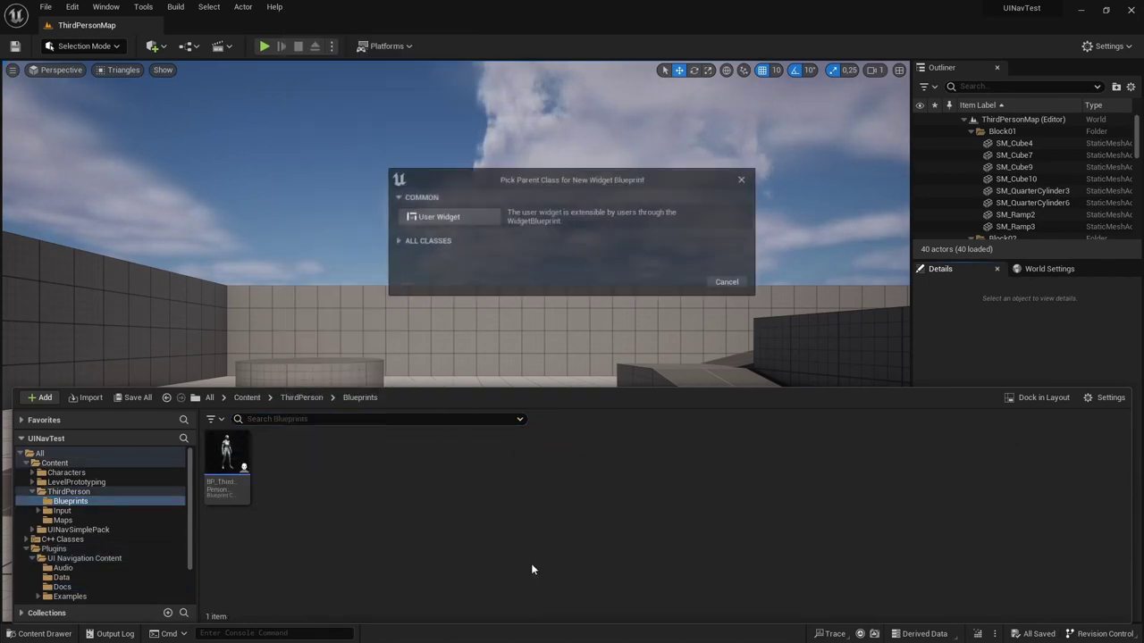
pyautogui.click(451, 218)
pyautogui.write('W_M')
pyautogui.write('yComponent')
pyautogui.press('Return')
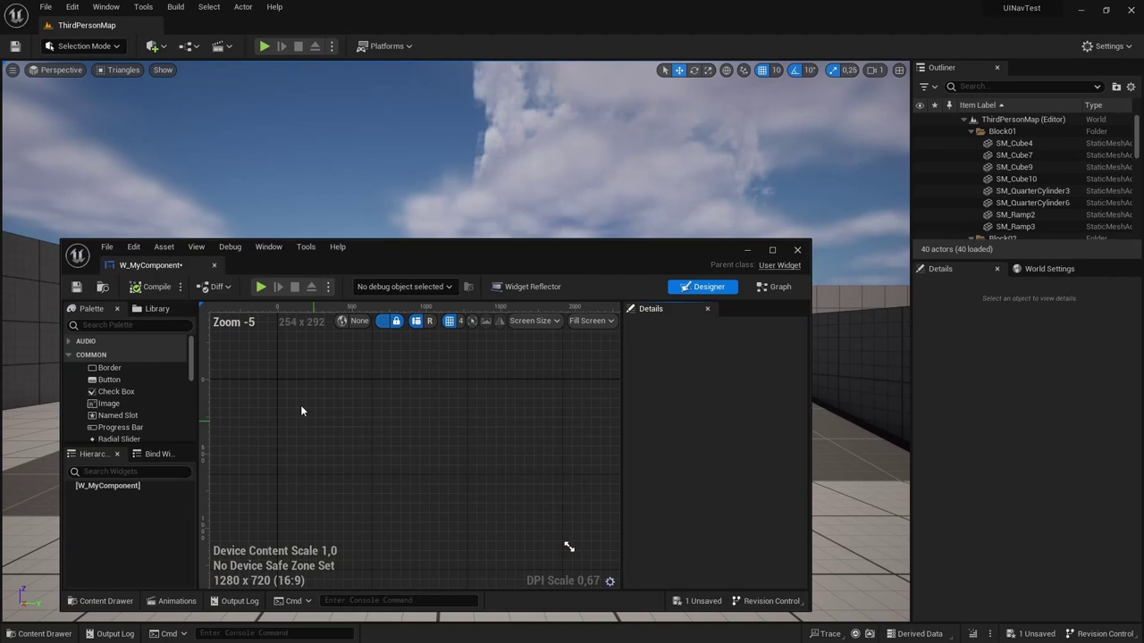
pyautogui.moveTo(154, 267); pyautogui.dragTo(273, 33)
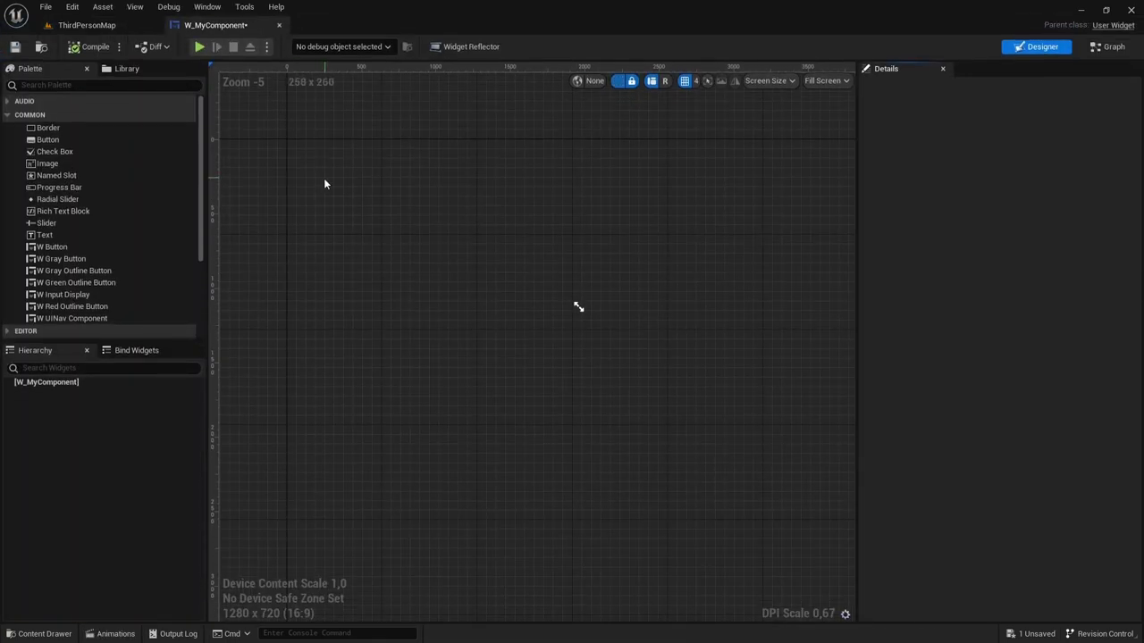
# Step: Reparent W_MyComponent to UINavComponent through Reparent Blueprint and save it
pyautogui.click(45, 6)
pyautogui.click(96, 244)
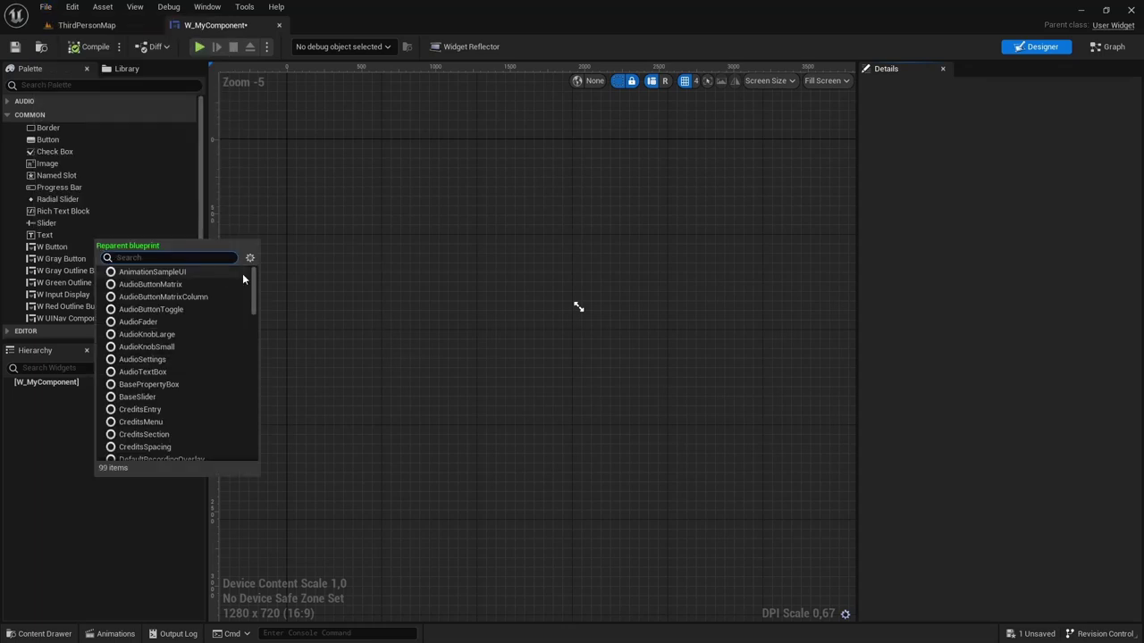
pyautogui.write('uinavc')
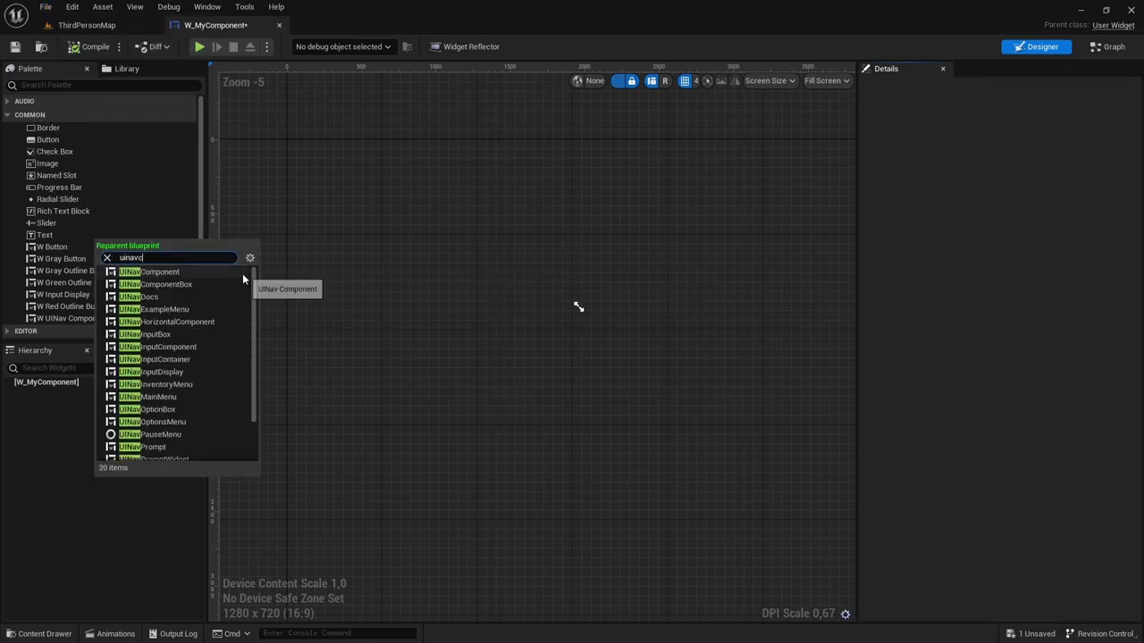
pyautogui.write('ompo')
pyautogui.click(188, 273)
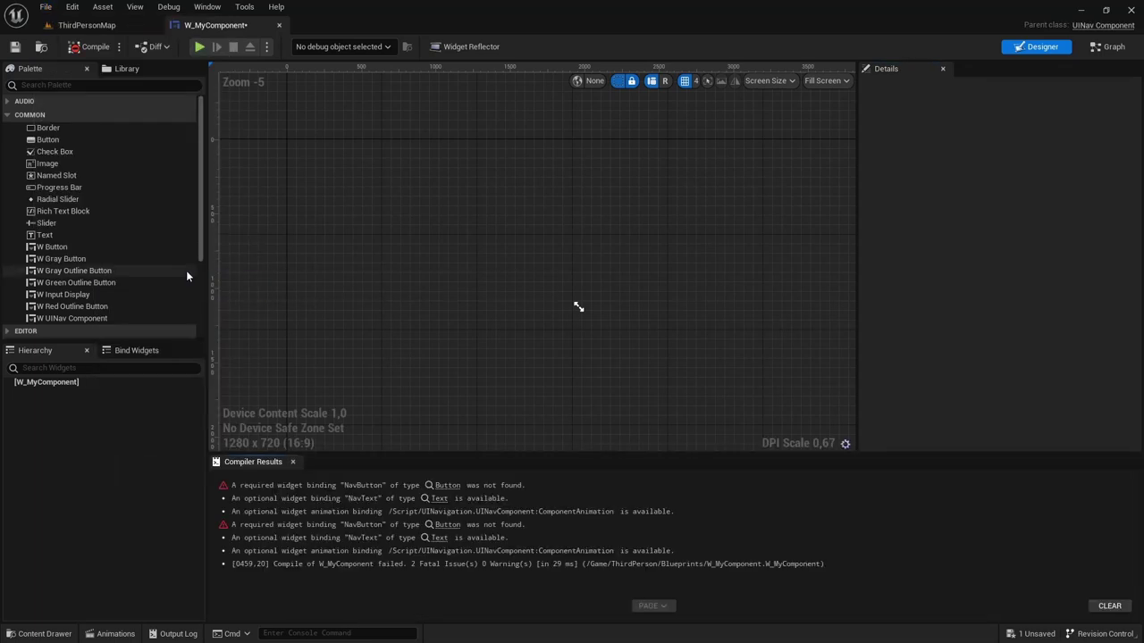
pyautogui.click(6, 50)
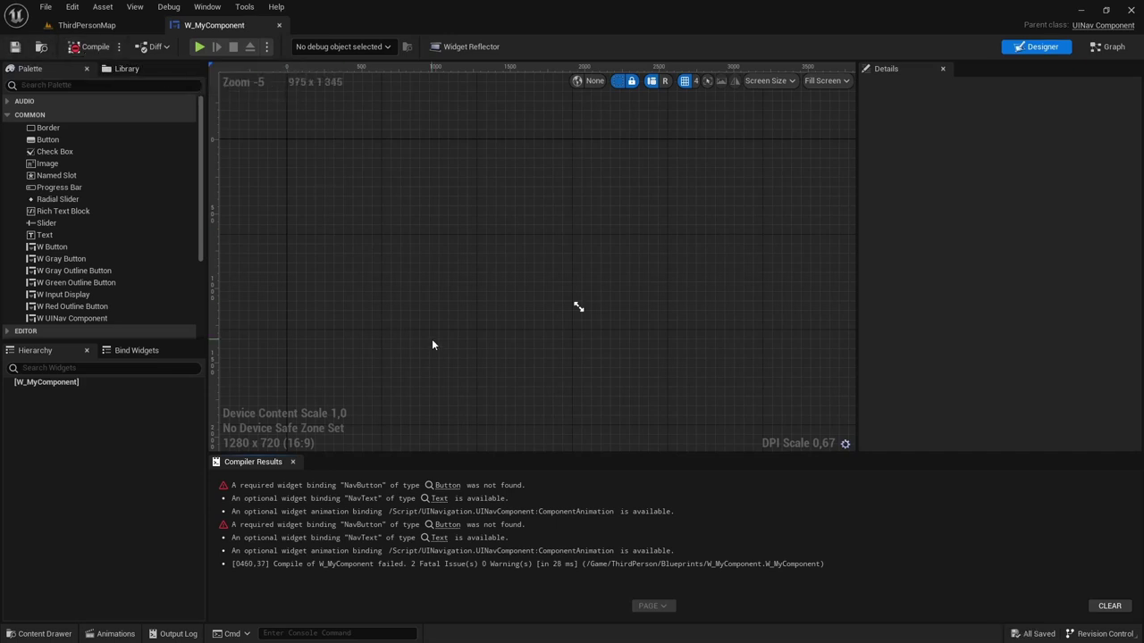
pyautogui.click(292, 462)
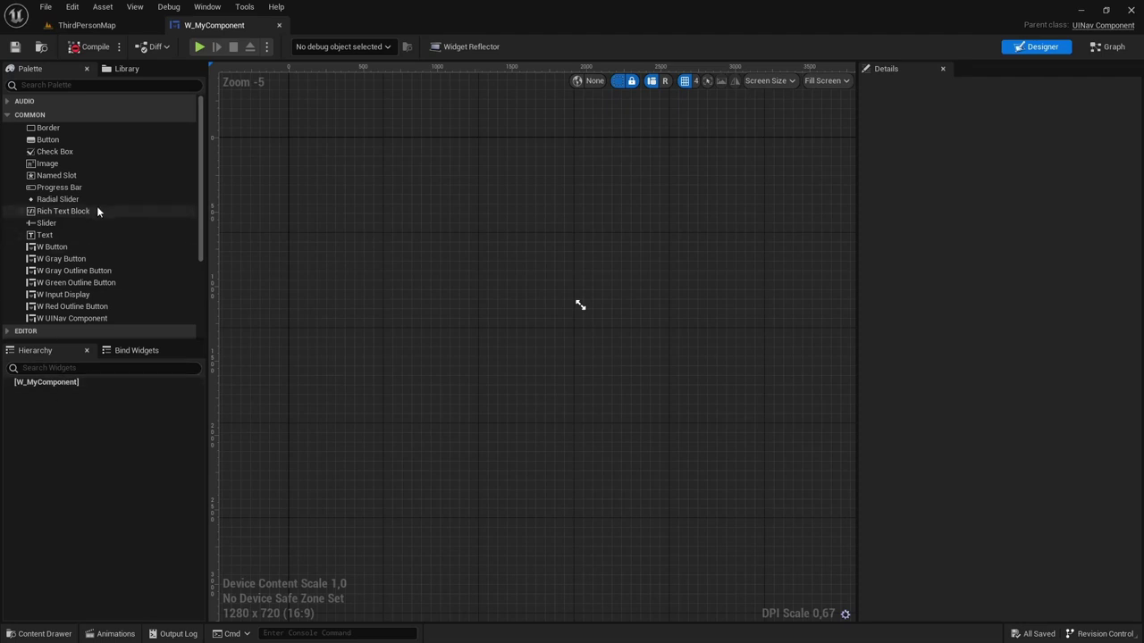
# Step: Add a button named NavButton with a text block named NavText inside it, and save
pyautogui.moveTo(49, 140); pyautogui.dragTo(96, 383)
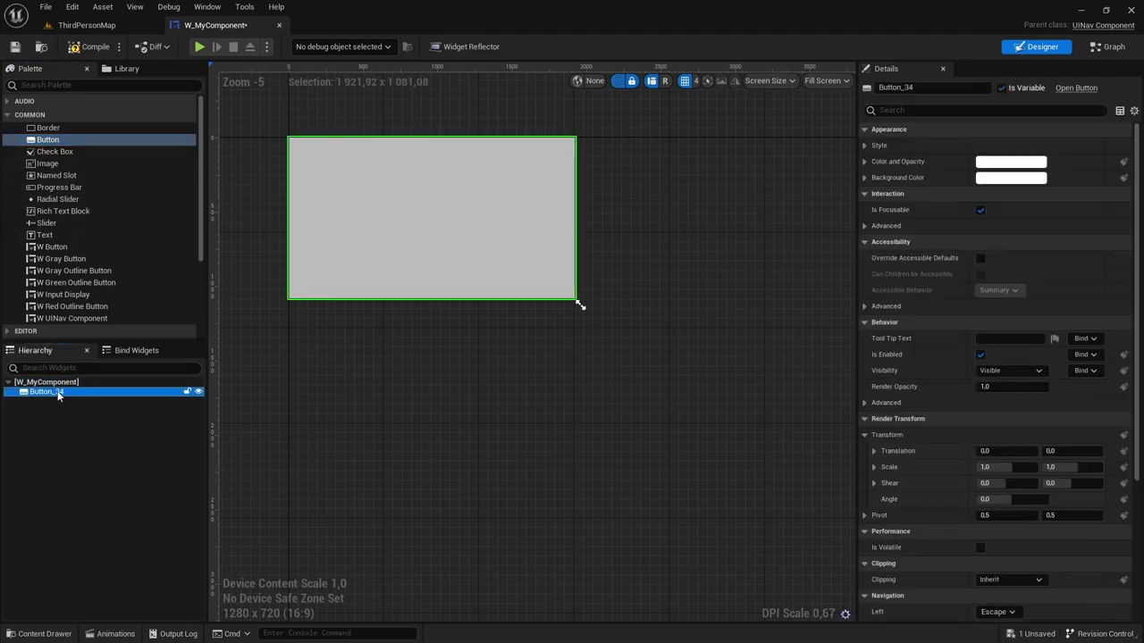
pyautogui.click(60, 394)
pyautogui.write('NavButton')
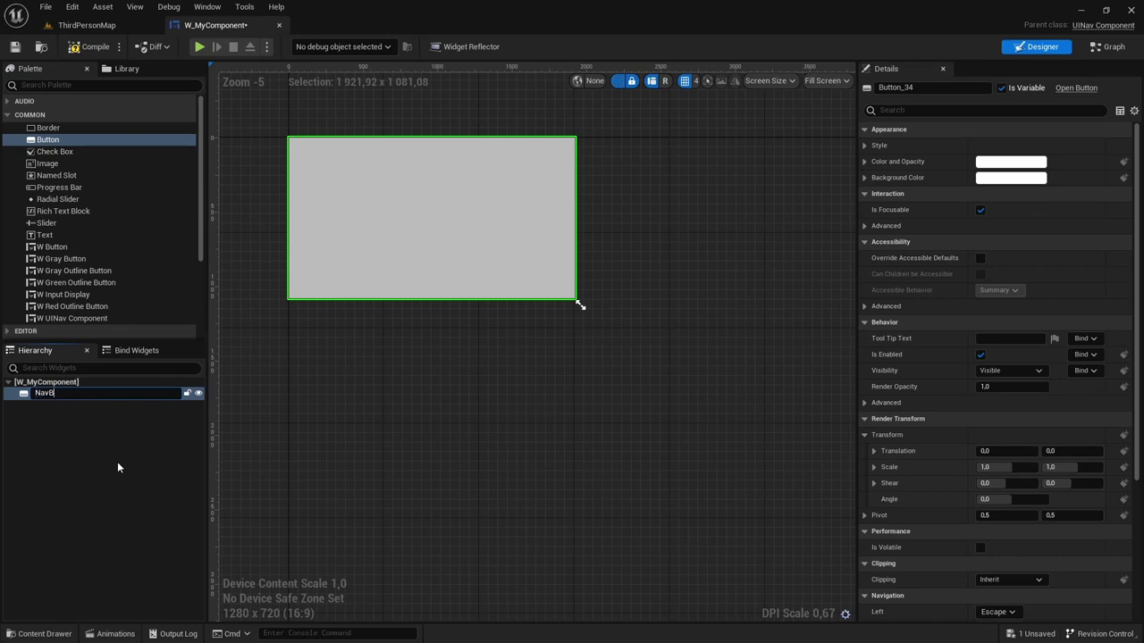
pyautogui.press('Return')
pyautogui.click(117, 463)
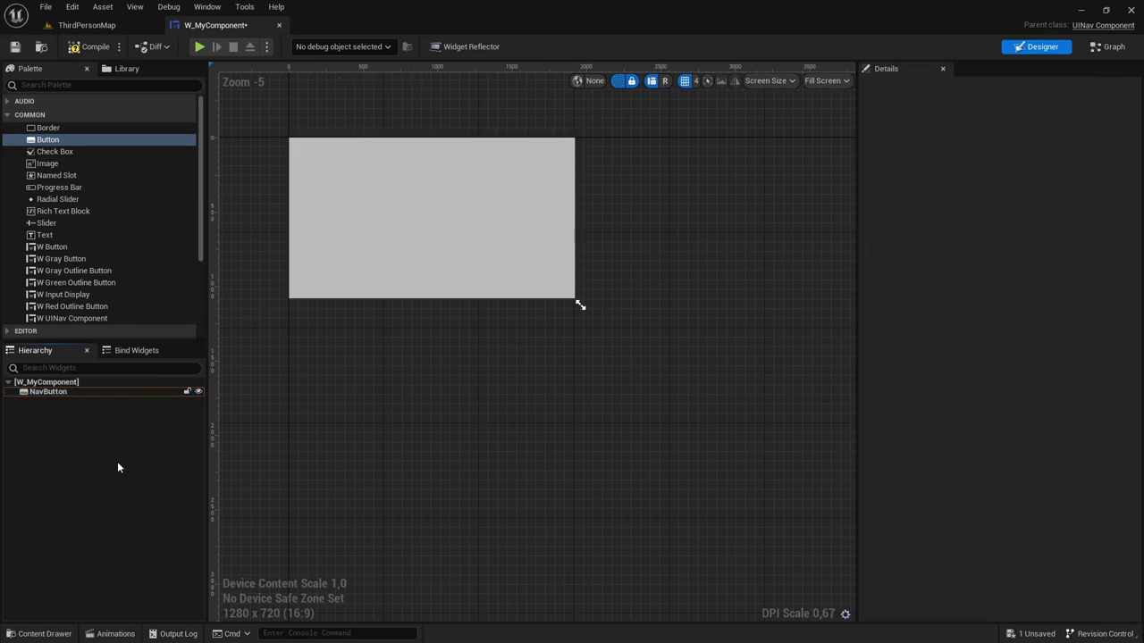
pyautogui.moveTo(69, 234); pyautogui.dragTo(56, 396)
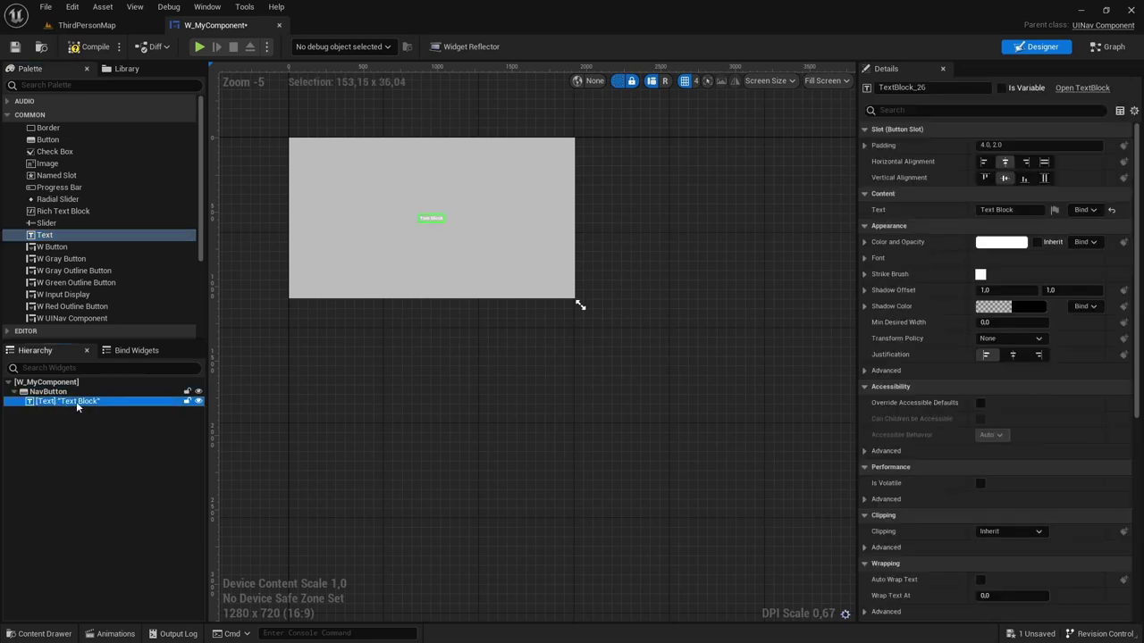
pyautogui.click(76, 402)
pyautogui.write('NavText')
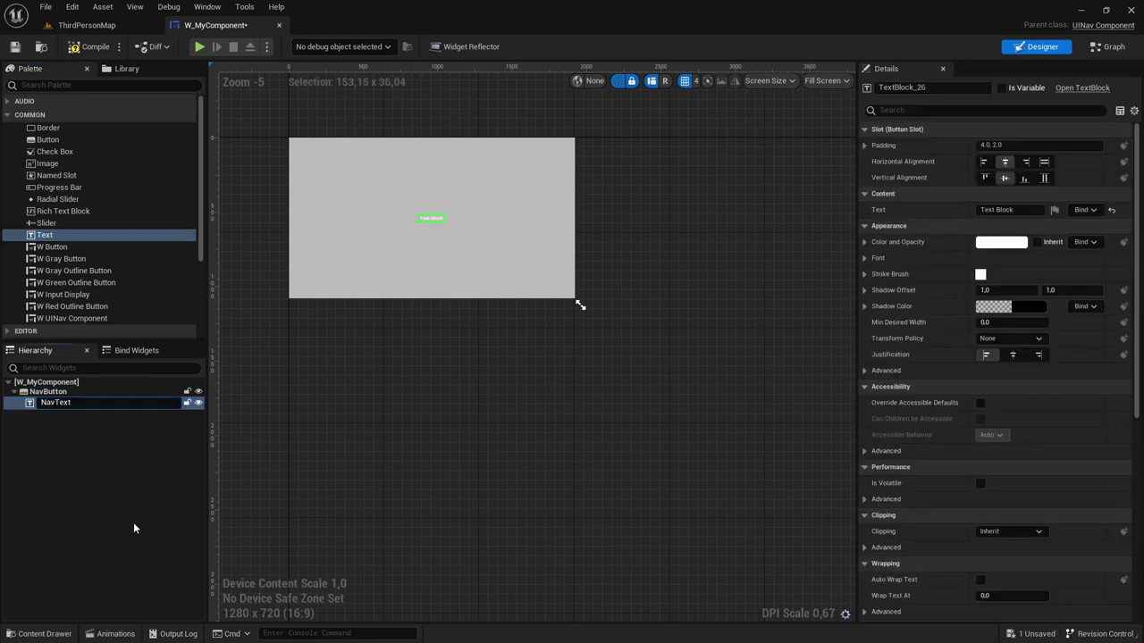
pyautogui.press('Return')
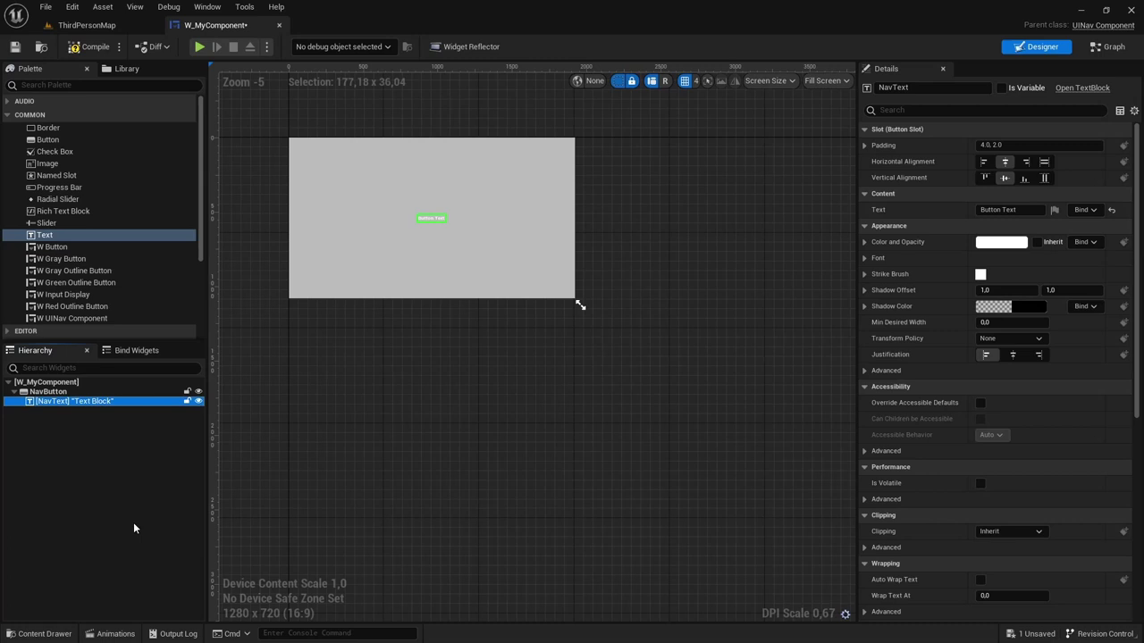
pyautogui.click(14, 46)
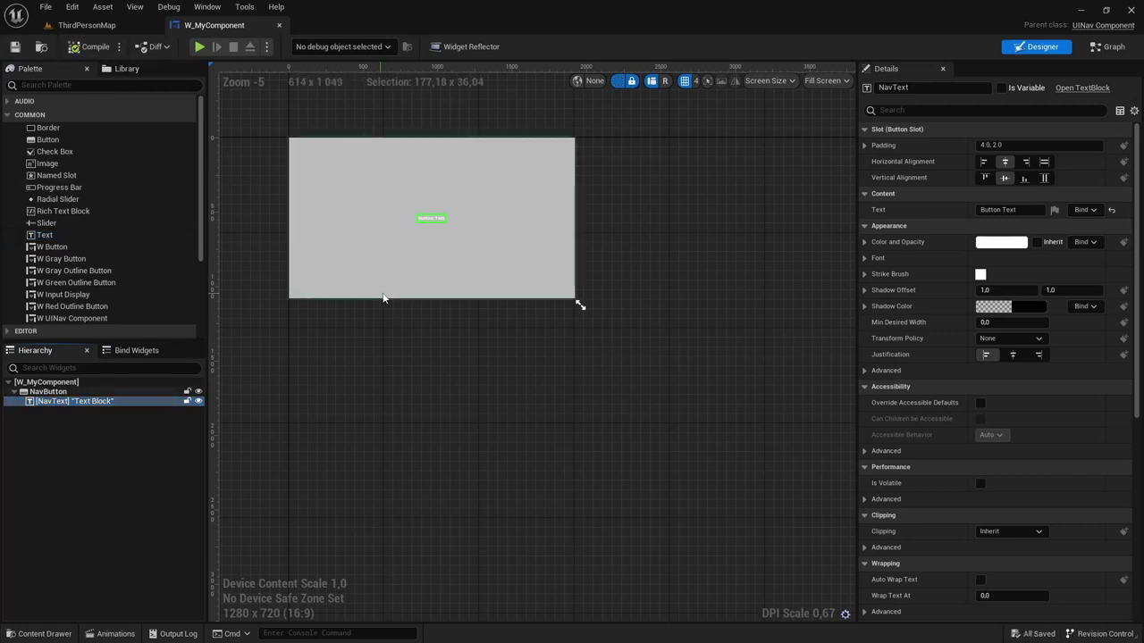
# Step: Make the NavText label black with font size 28, then compile and save
pyautogui.scroll(3, 446, 314)
pyautogui.scroll(-1, 545, 328)
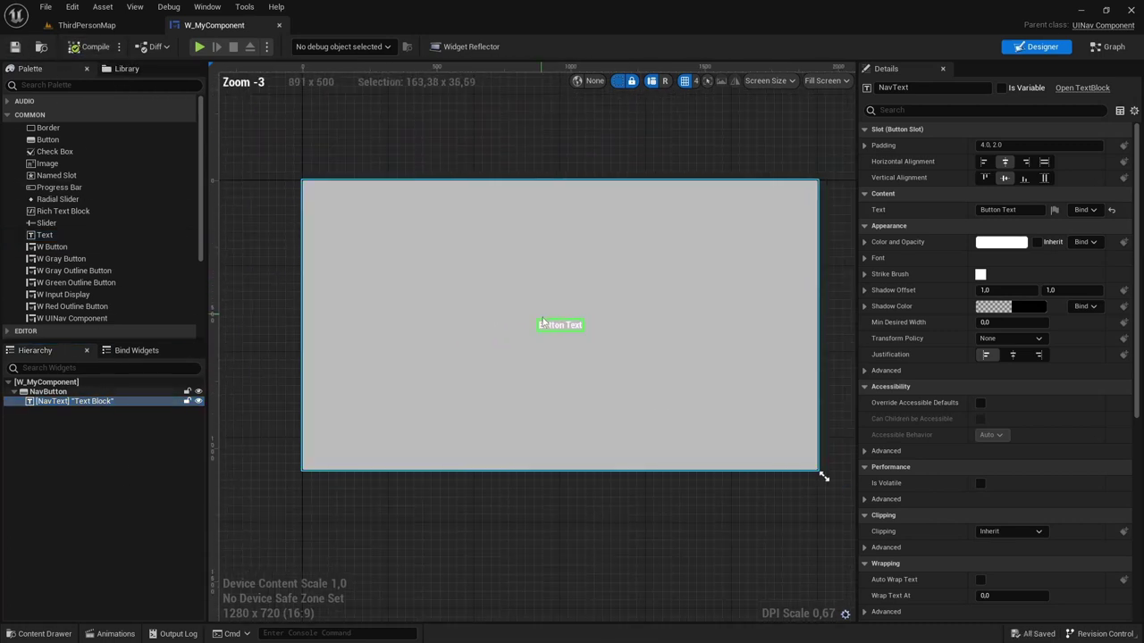
pyautogui.click(1003, 243)
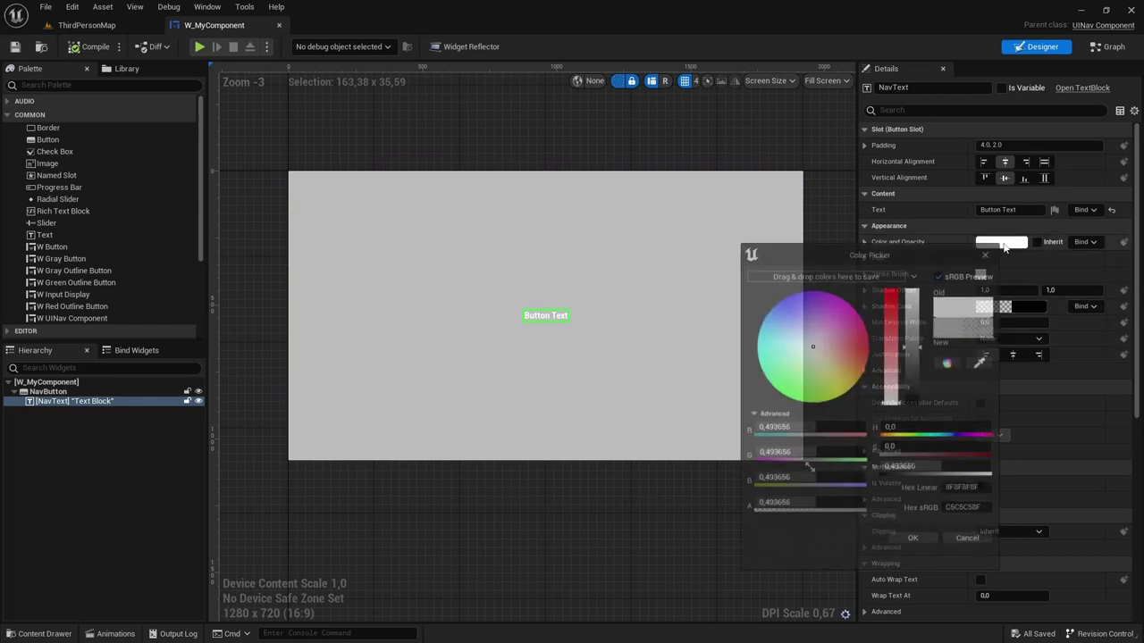
pyautogui.moveTo(913, 326); pyautogui.dragTo(932, 559)
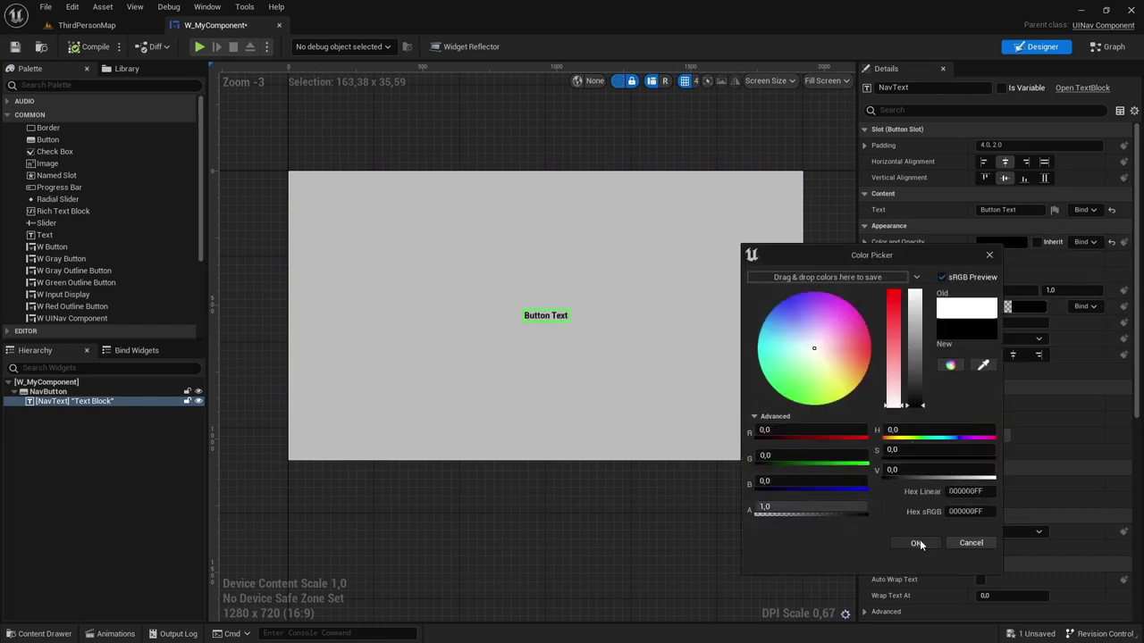
pyautogui.click(918, 543)
pyautogui.click(865, 258)
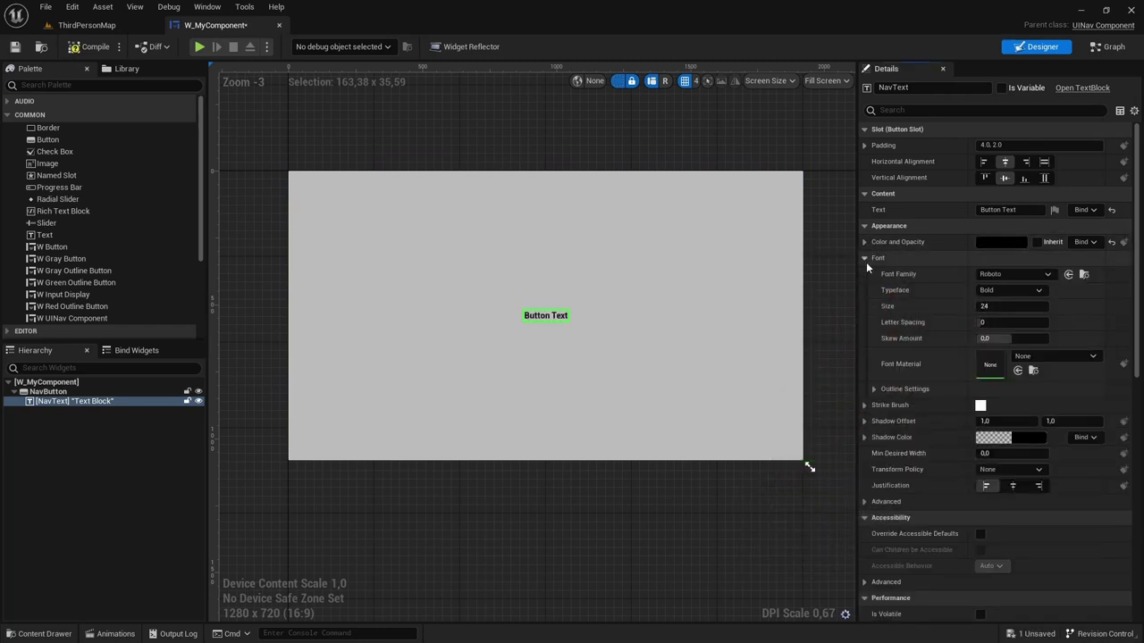
pyautogui.click(998, 306)
pyautogui.write('28')
pyautogui.press('Return')
pyautogui.click(747, 242)
pyautogui.click(87, 47)
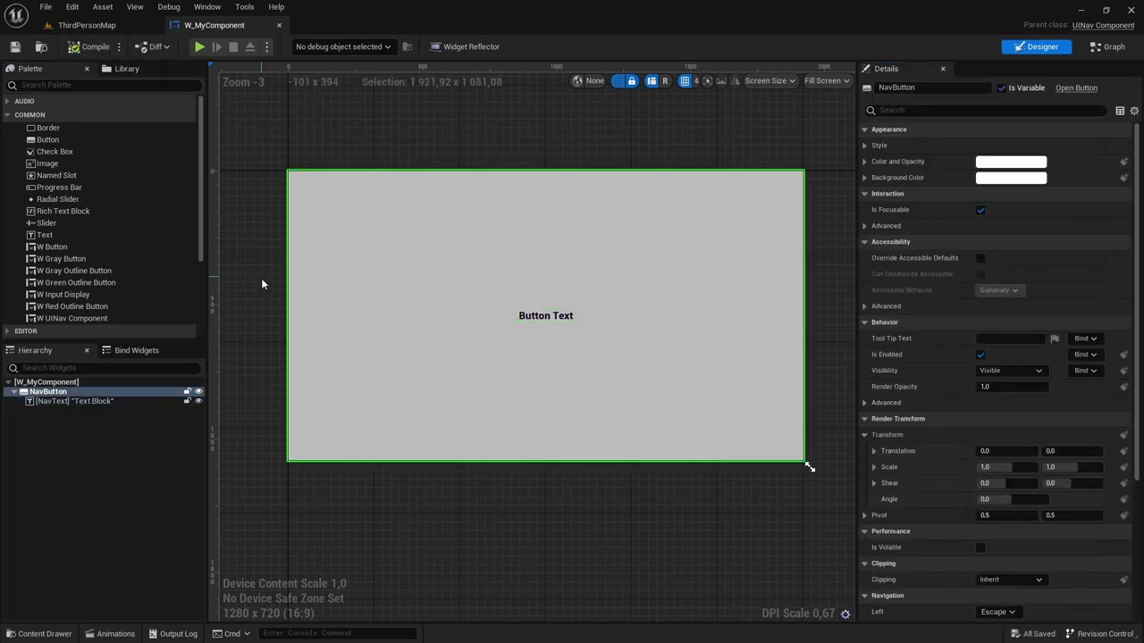
pyautogui.click(240, 333)
pyautogui.press('Home')
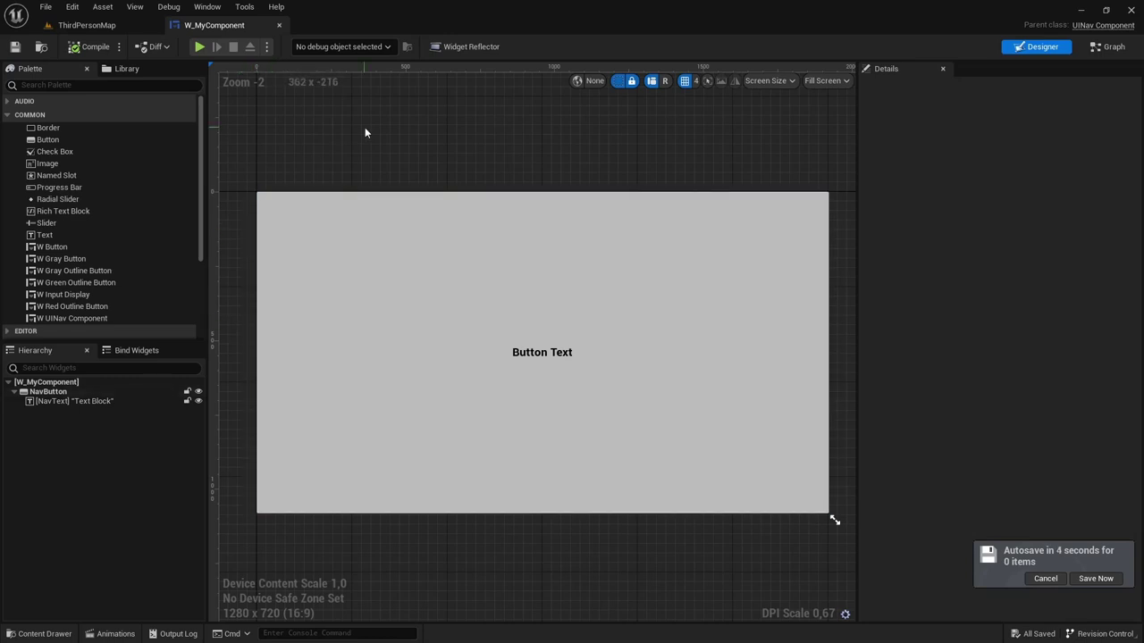
# Step: Create a User Widget blueprint named W_MyWidget in ThirdPerson/Blueprints and open it
pyautogui.click(88, 26)
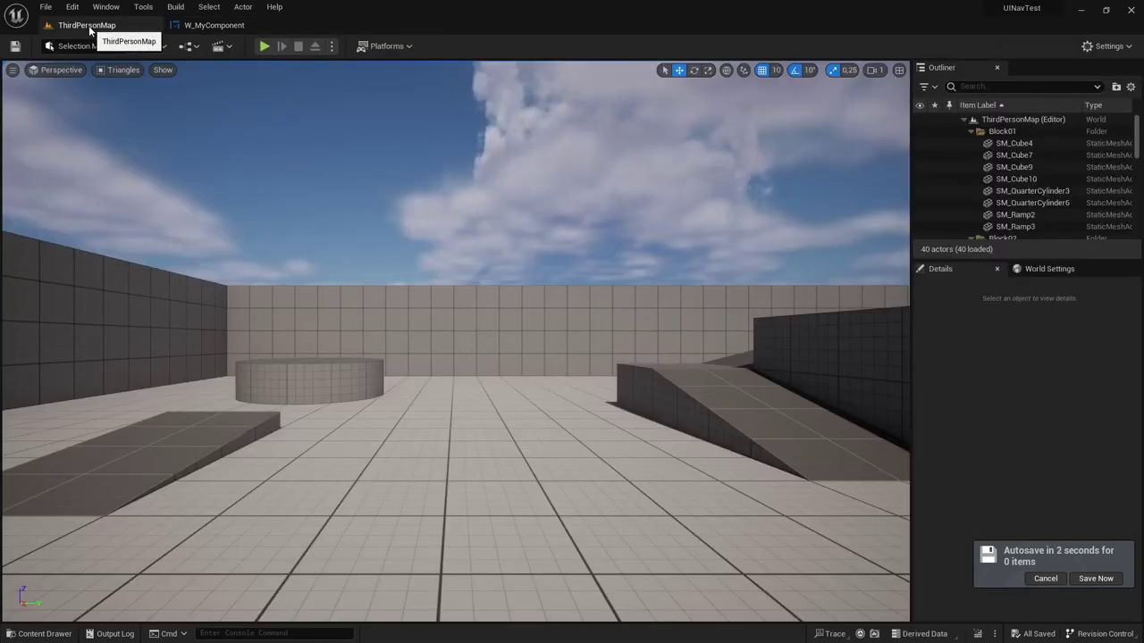
pyautogui.hotkey('ctrl', 'space')
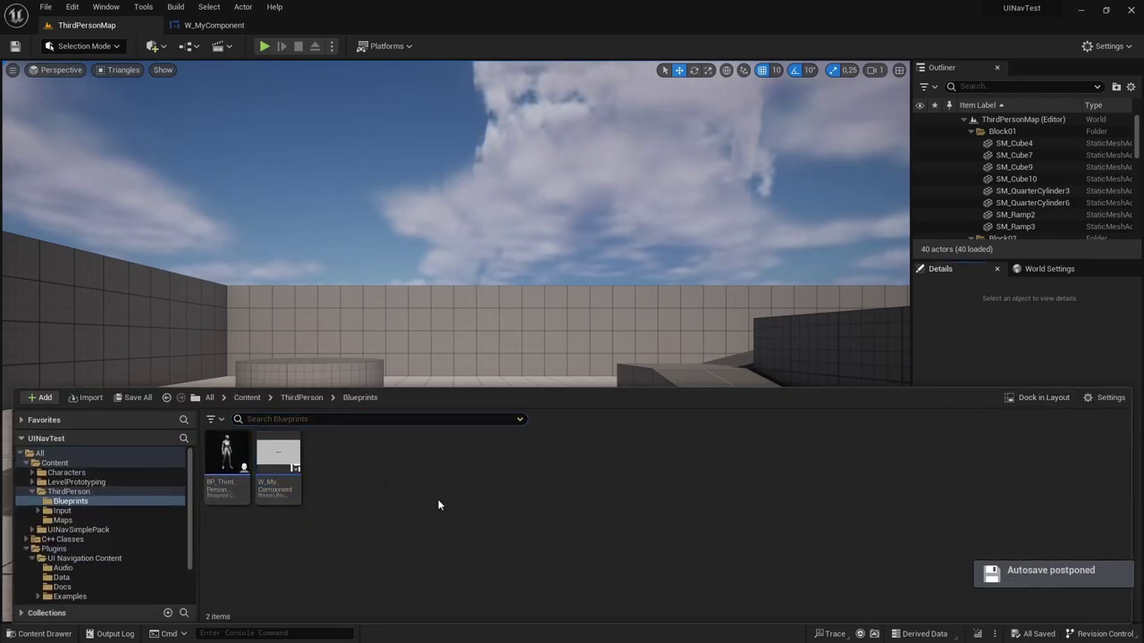
pyautogui.rightClick(356, 460)
pyautogui.moveTo(454, 442)
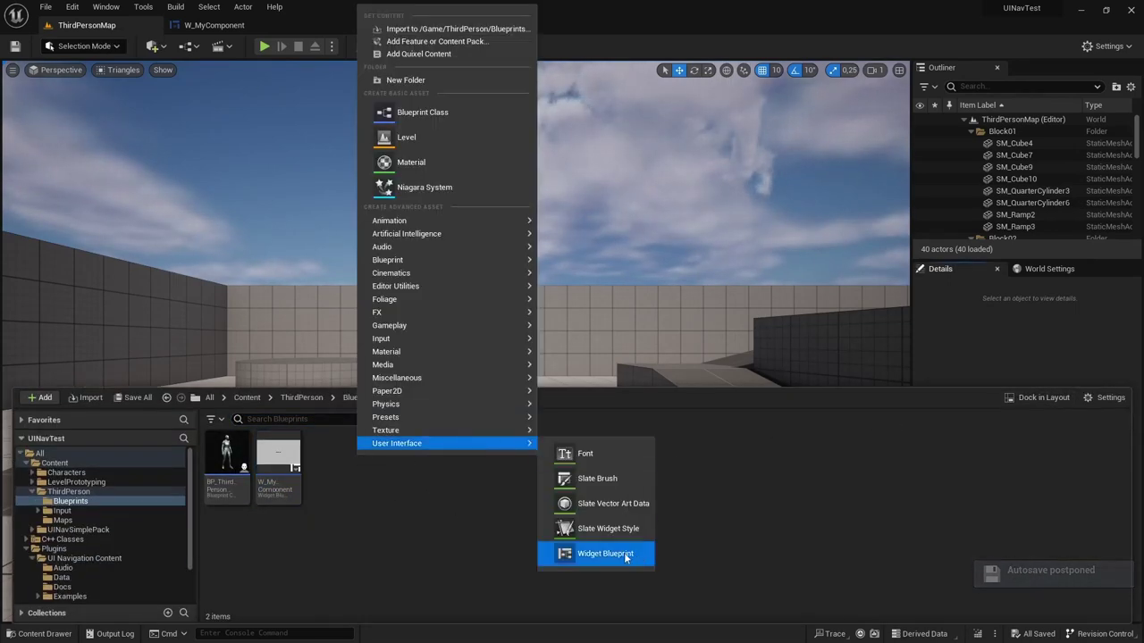
pyautogui.click(590, 552)
pyautogui.click(447, 217)
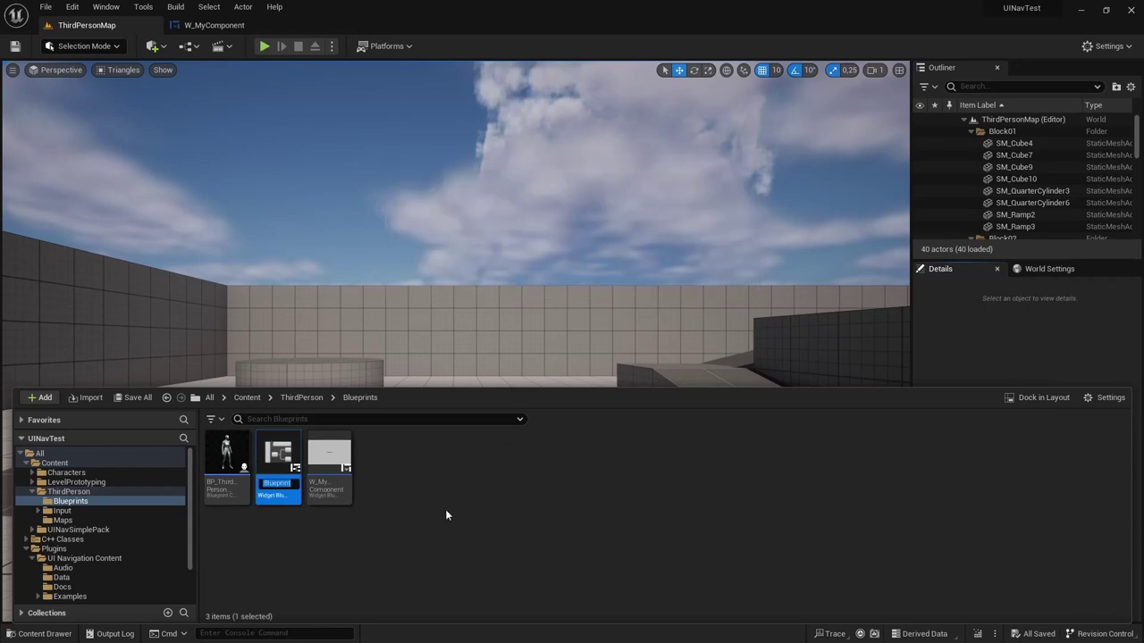
pyautogui.write('W_M')
pyautogui.write('yWidget')
pyautogui.press('Return')
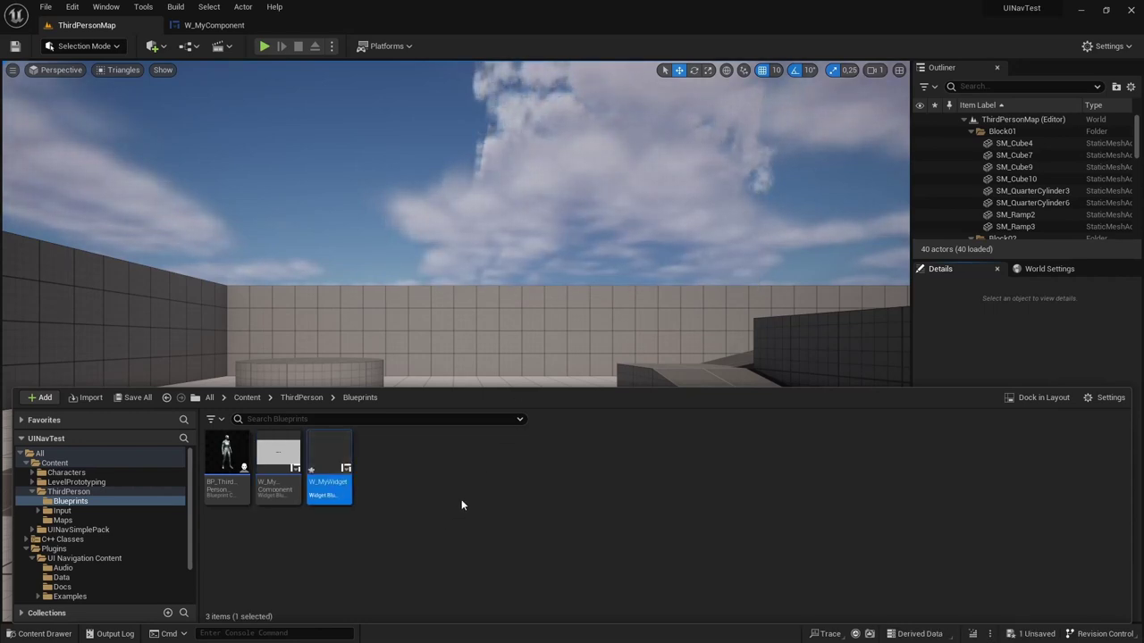
pyautogui.press('Return')
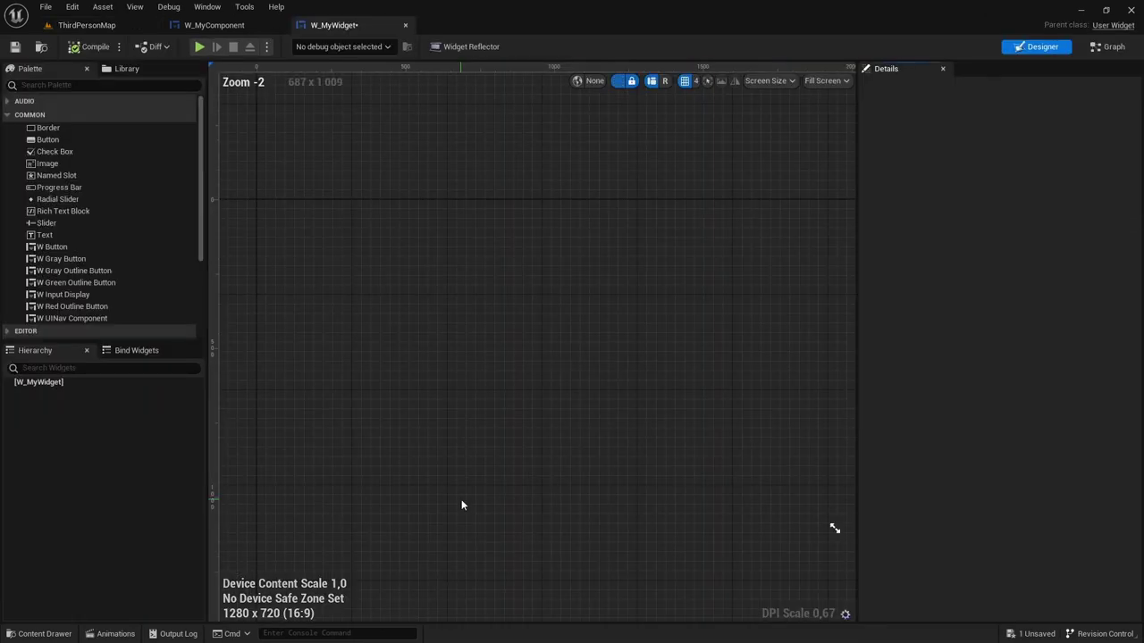
# Step: Compile W_MyWidget and reparent it to UINavWidget
pyautogui.click(90, 49)
pyautogui.click(45, 7)
pyautogui.click(94, 238)
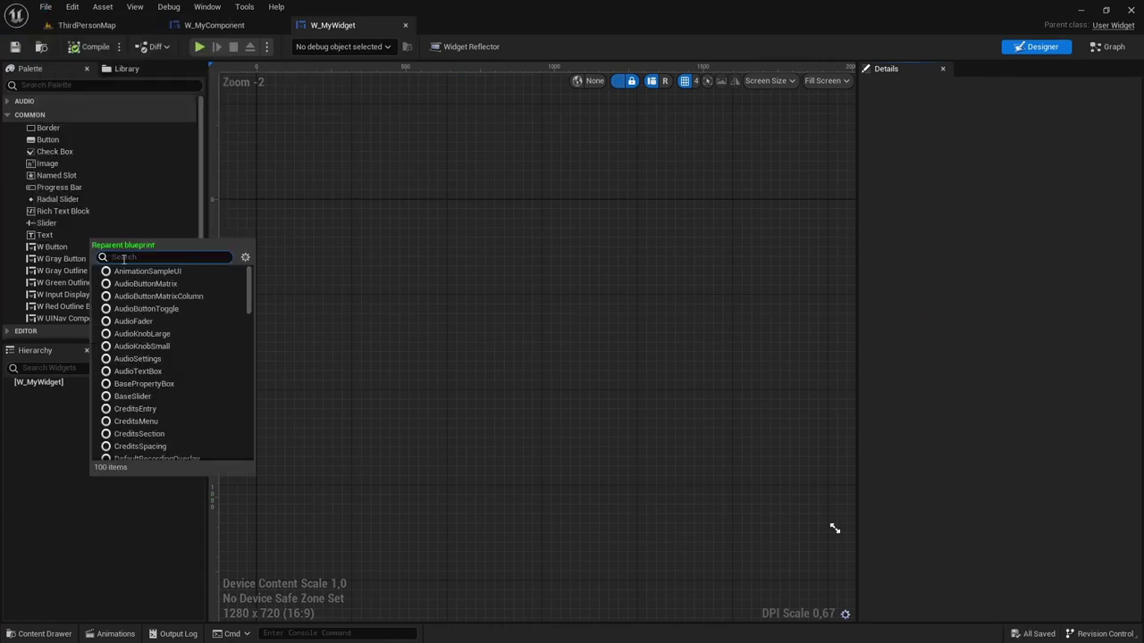
pyautogui.write('uinavwid')
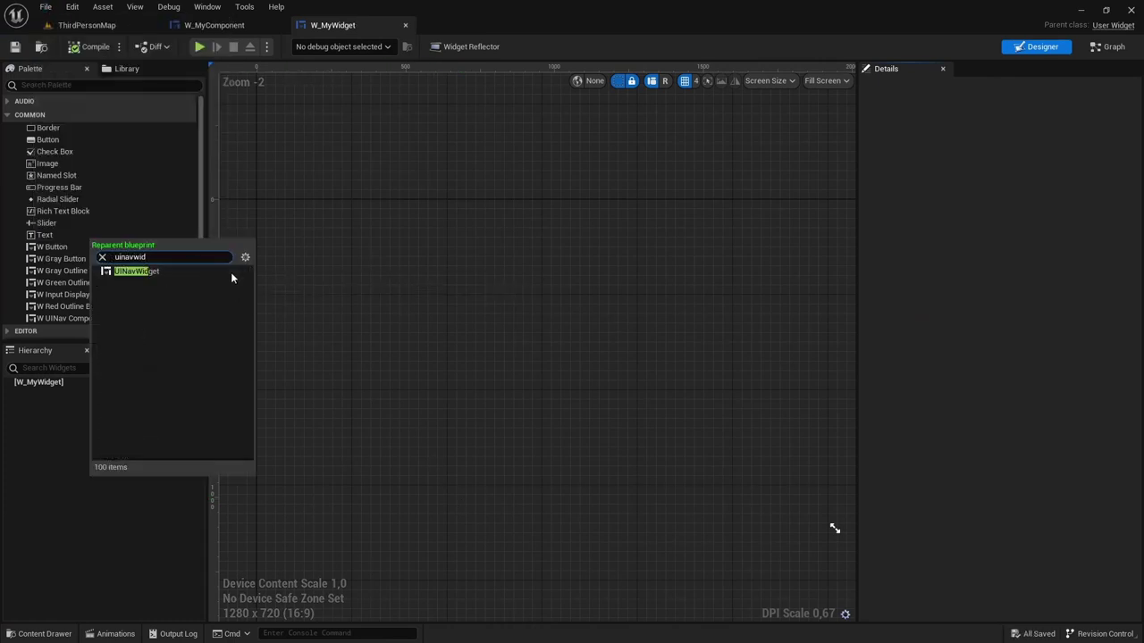
pyautogui.click(172, 270)
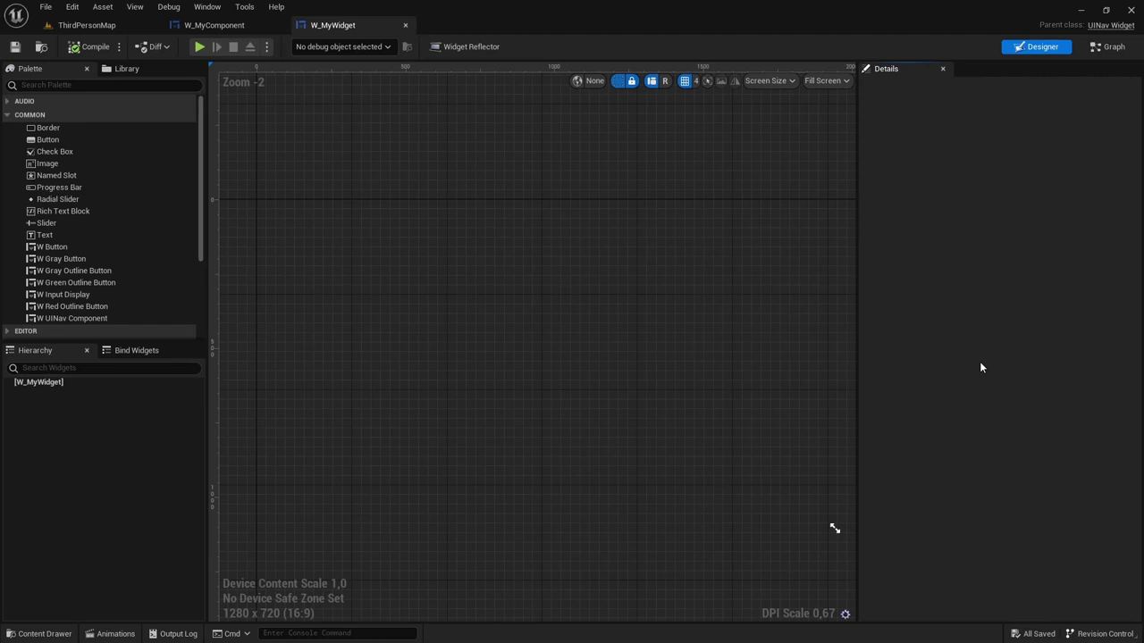
# Step: Set W_MyComponent's root Category to Common, then compile and save it
pyautogui.click(227, 25)
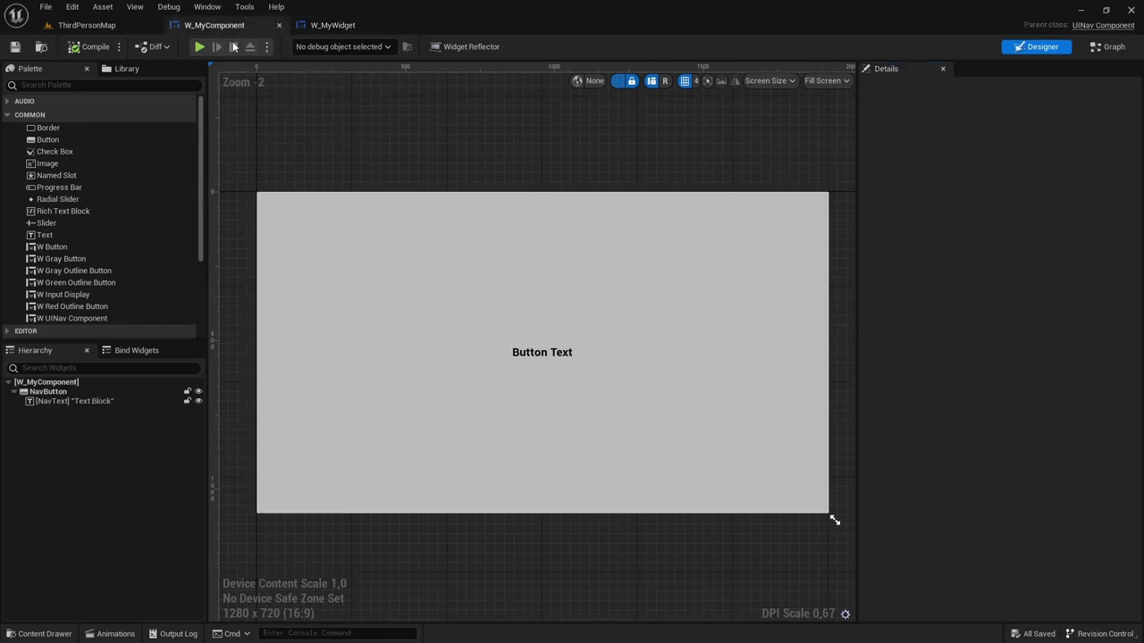
pyautogui.click(68, 383)
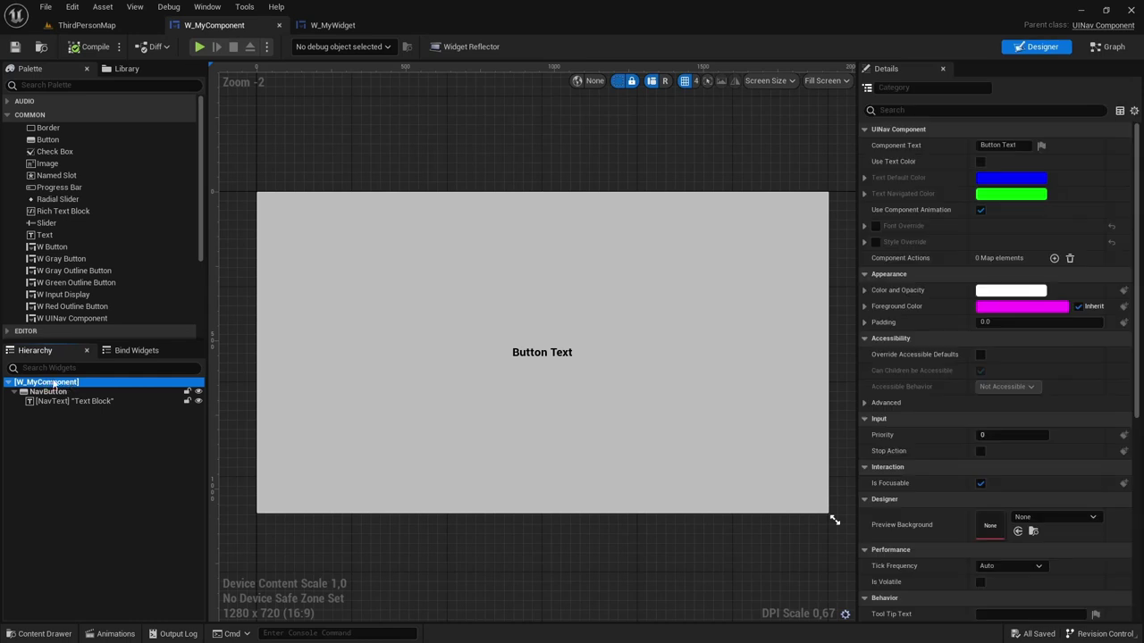
pyautogui.click(904, 88)
pyautogui.write('Commo')
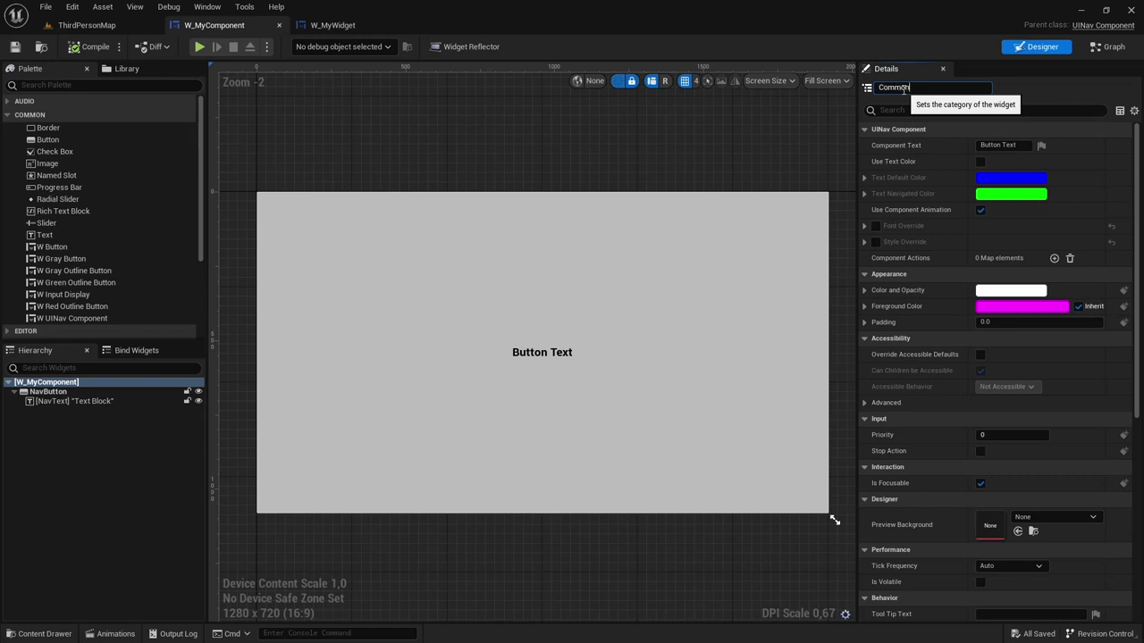
pyautogui.press('Return')
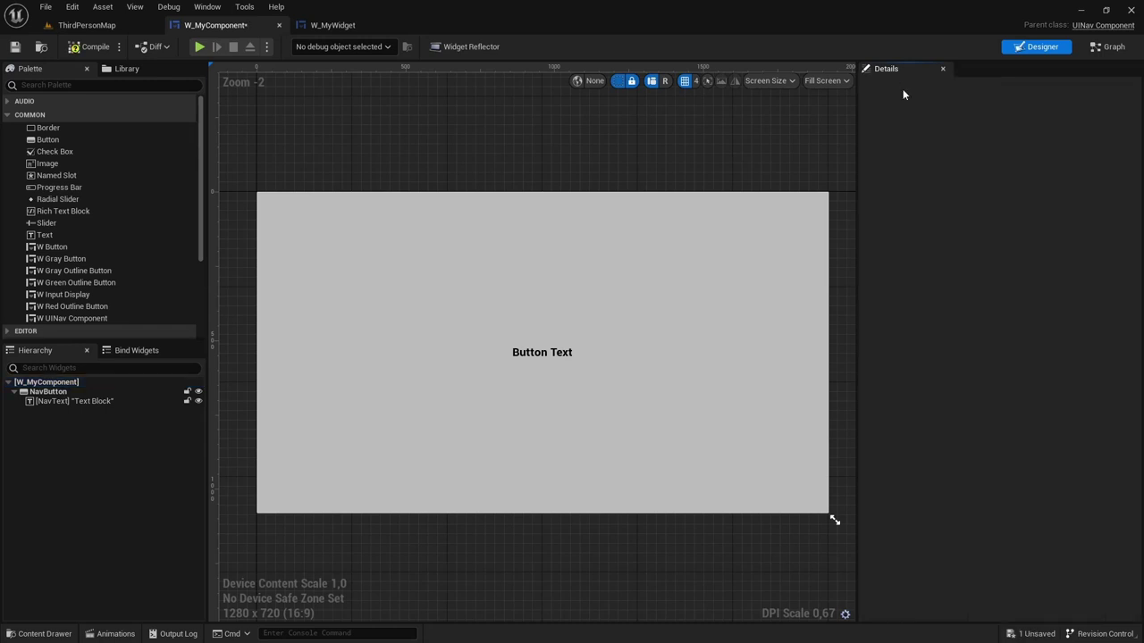
pyautogui.click(89, 46)
# Step: Find W My Component in W_MyWidget's Palette
pyautogui.click(330, 25)
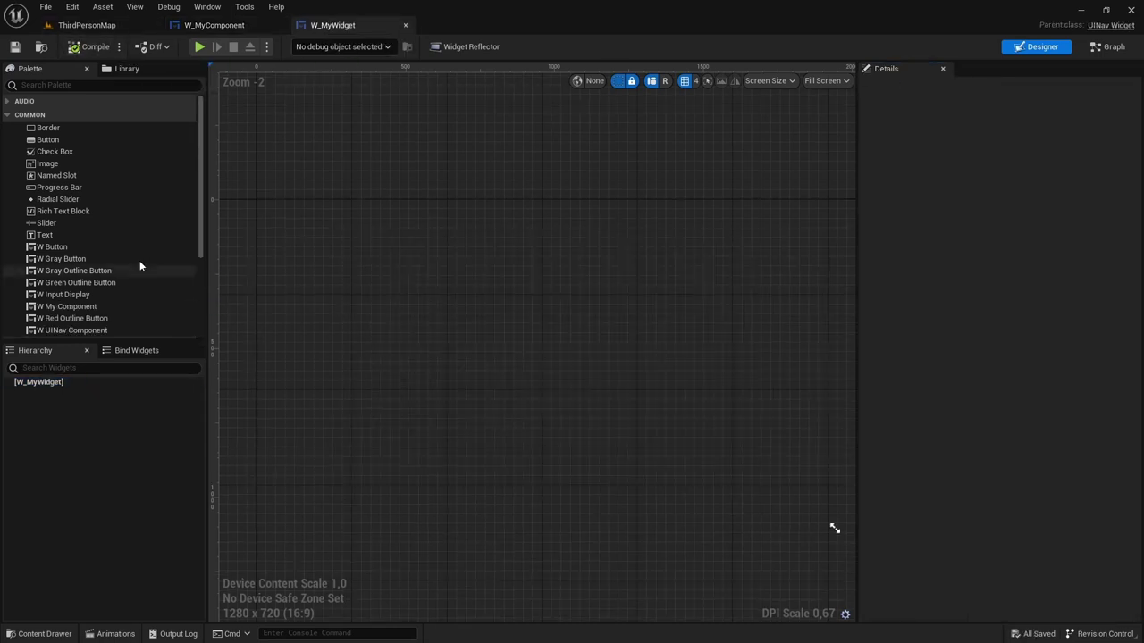
pyautogui.scroll(-1, 132, 262)
pyautogui.click(91, 270)
pyautogui.scroll(1, 26, 108)
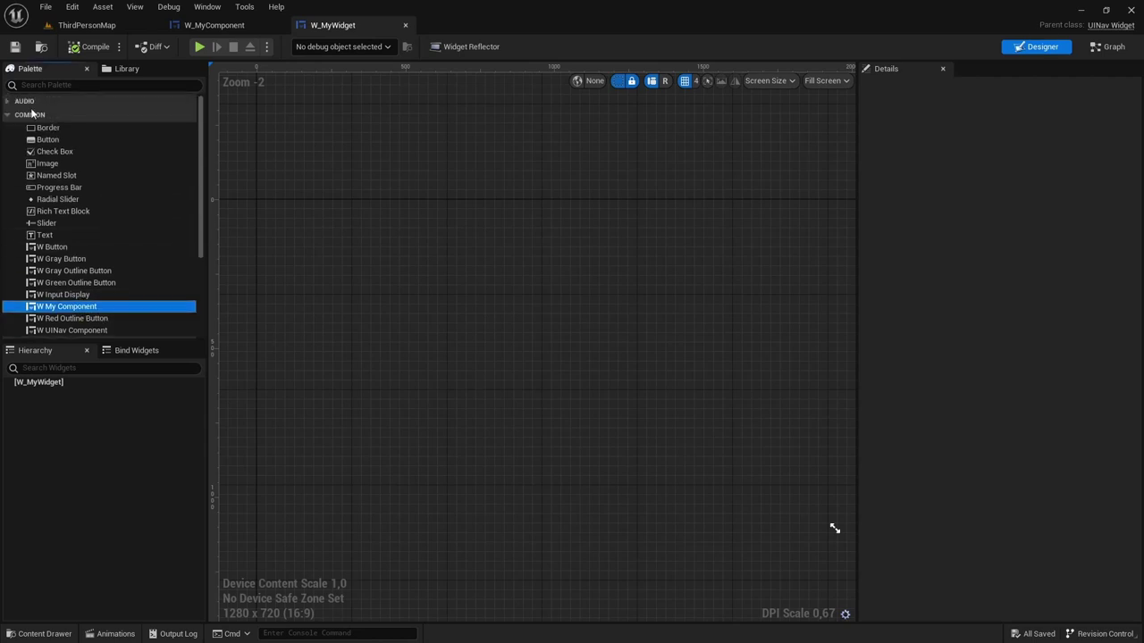
pyautogui.scroll(-1, 46, 161)
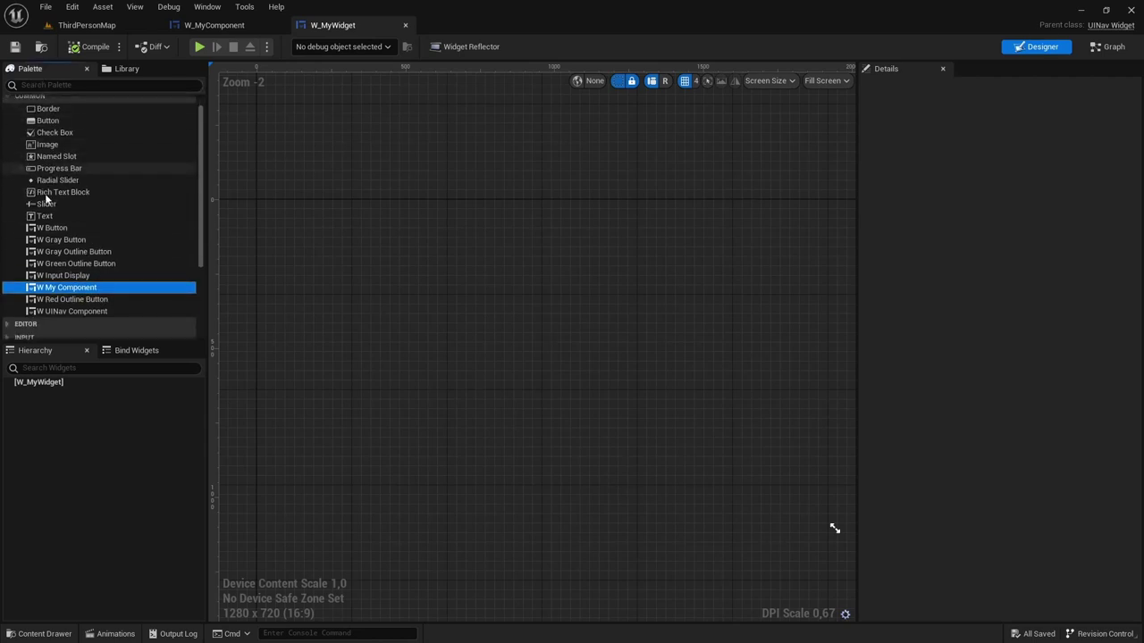
# Step: Add a Canvas Panel to W_MyWidget's hierarchy from the Panel widgets
pyautogui.moveTo(71, 289)
pyautogui.mouseDown()
pyautogui.moveTo(389, 360)
pyautogui.moveTo(175, 345)
pyautogui.moveTo(85, 295)
pyautogui.mouseUp()
pyautogui.scroll(-5, 89, 214)
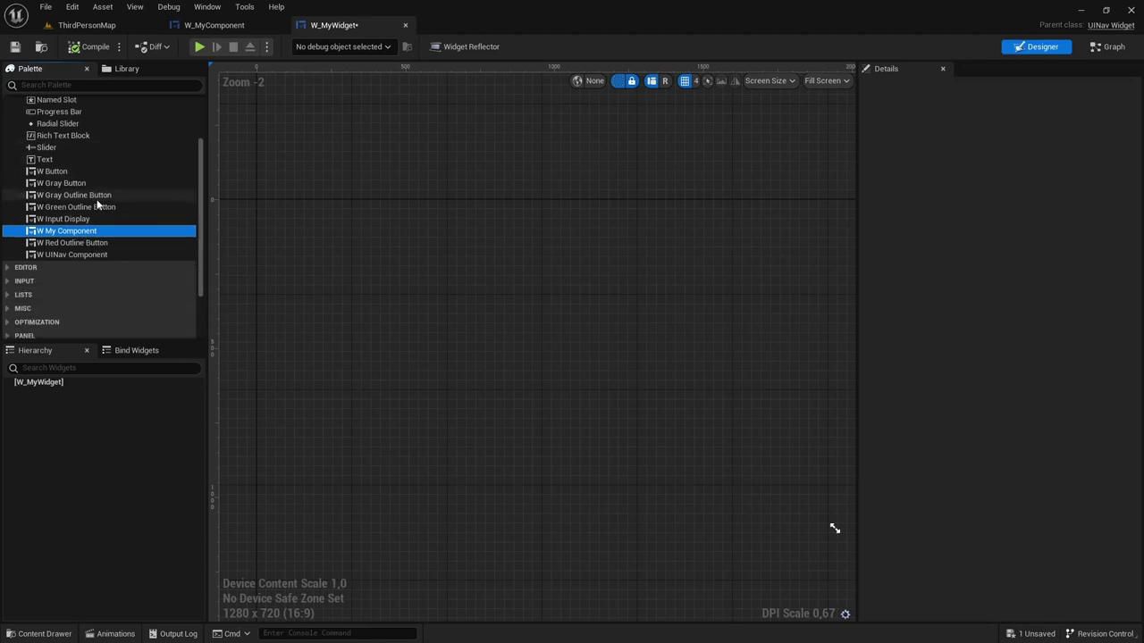
pyautogui.click(8, 298)
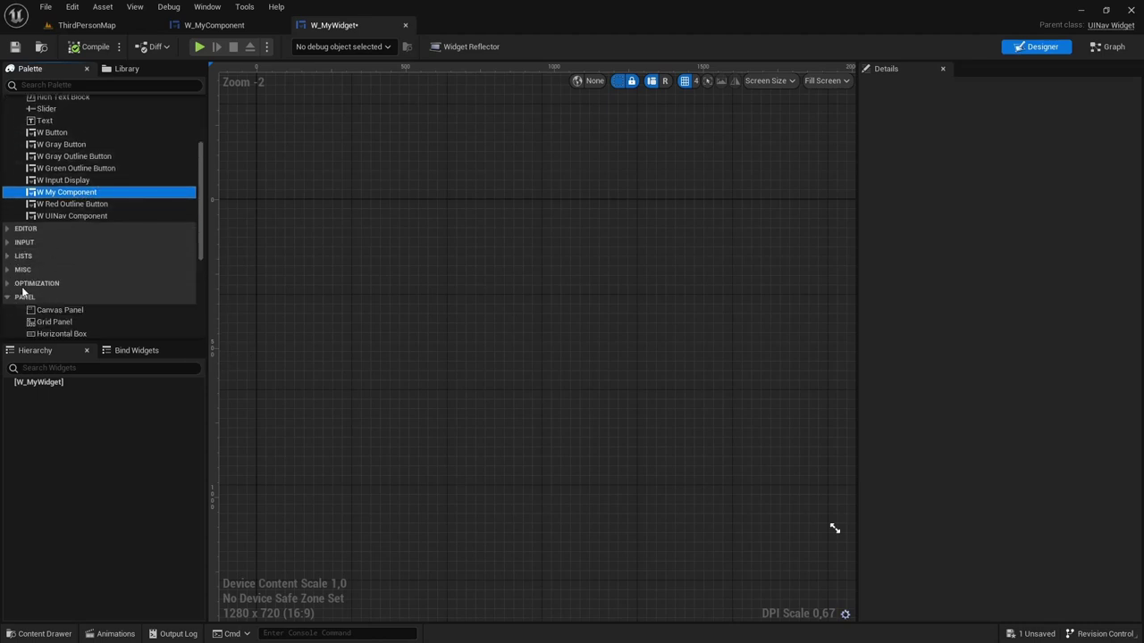
pyautogui.scroll(-5, 13, 297)
pyautogui.click(76, 217)
pyautogui.moveTo(76, 217); pyautogui.dragTo(77, 388)
# Step: Place a Vertical Box on the canvas, enlarge it, and anchor it to the centre preset
pyautogui.scroll(2, 104, 188)
pyautogui.scroll(2, 103, 188)
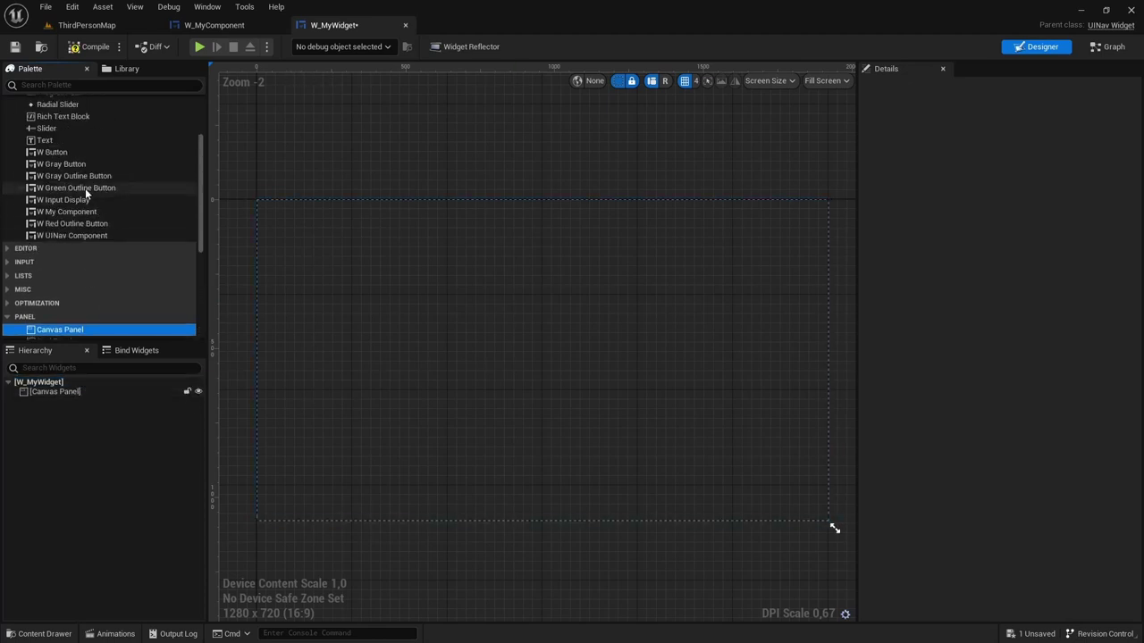
pyautogui.scroll(-6, 95, 163)
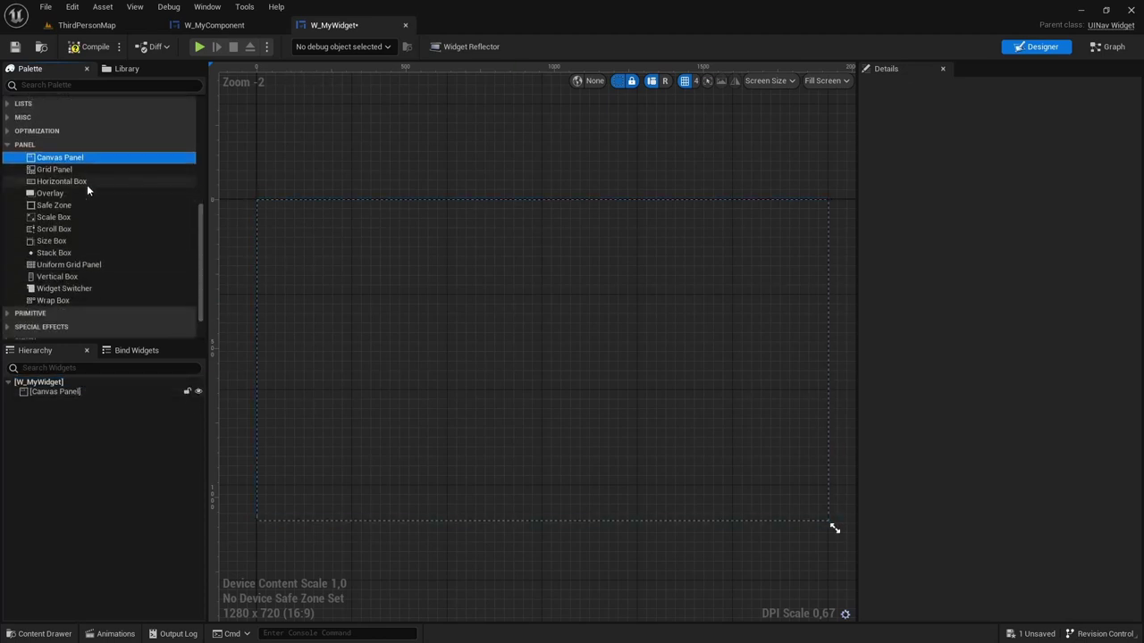
pyautogui.moveTo(62, 277); pyautogui.dragTo(529, 349)
pyautogui.click(483, 315)
pyautogui.click(476, 301)
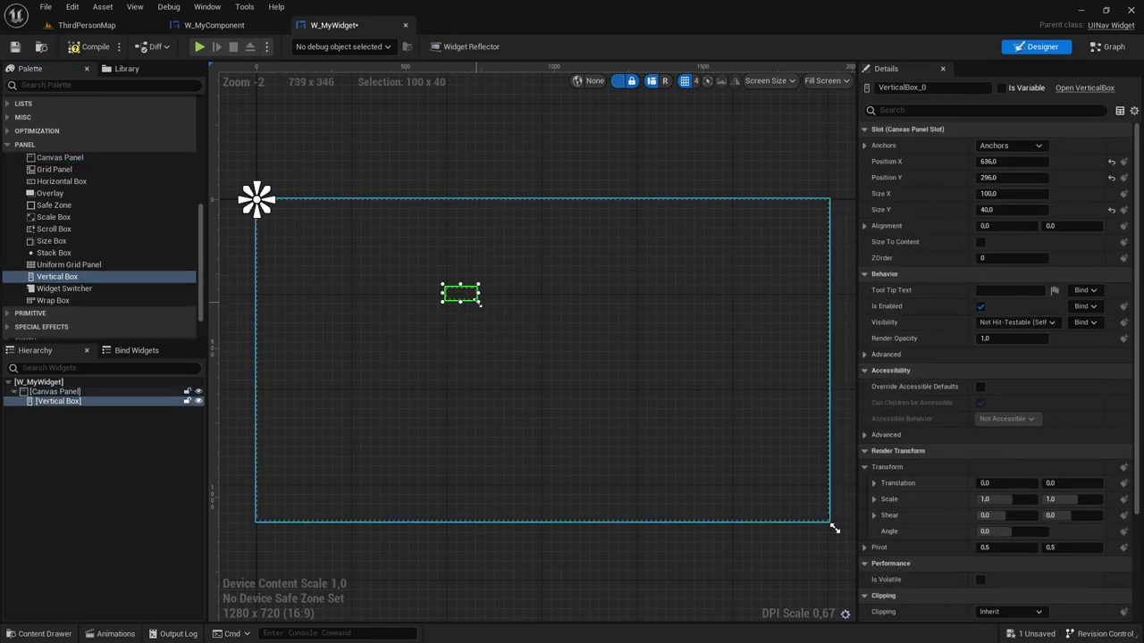
pyautogui.moveTo(480, 303); pyautogui.dragTo(604, 476)
pyautogui.click(1003, 154)
pyautogui.keyDown('ctrl'); pyautogui.keyDown('shift'); pyautogui.click(1042, 221); pyautogui.keyUp('shift'); pyautogui.keyUp('ctrl')
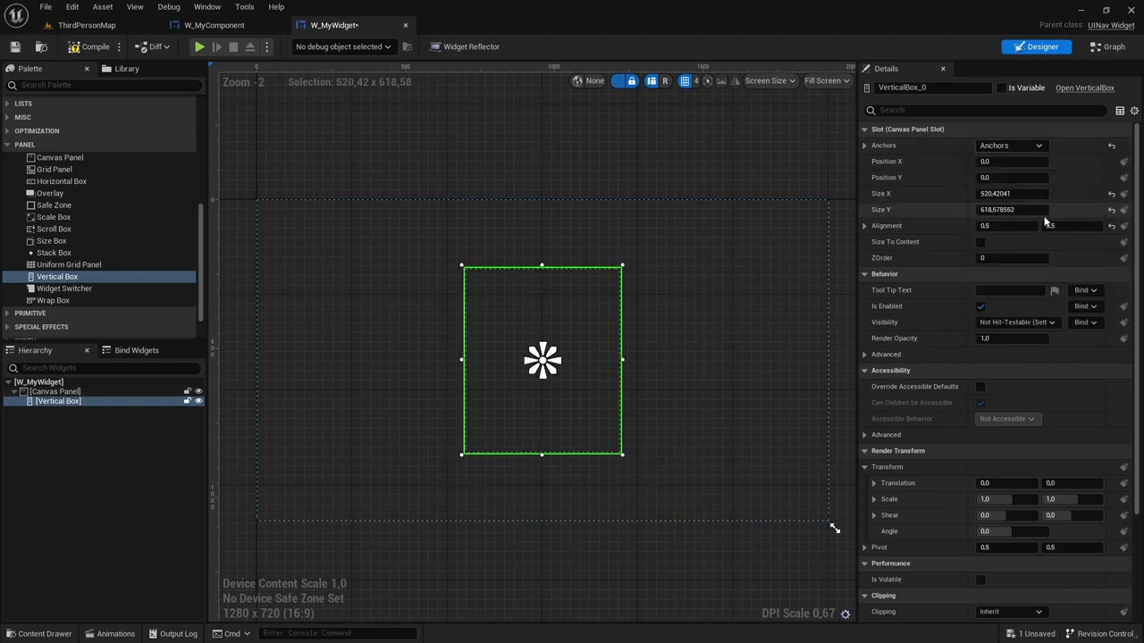
pyautogui.scroll(5, 96, 215)
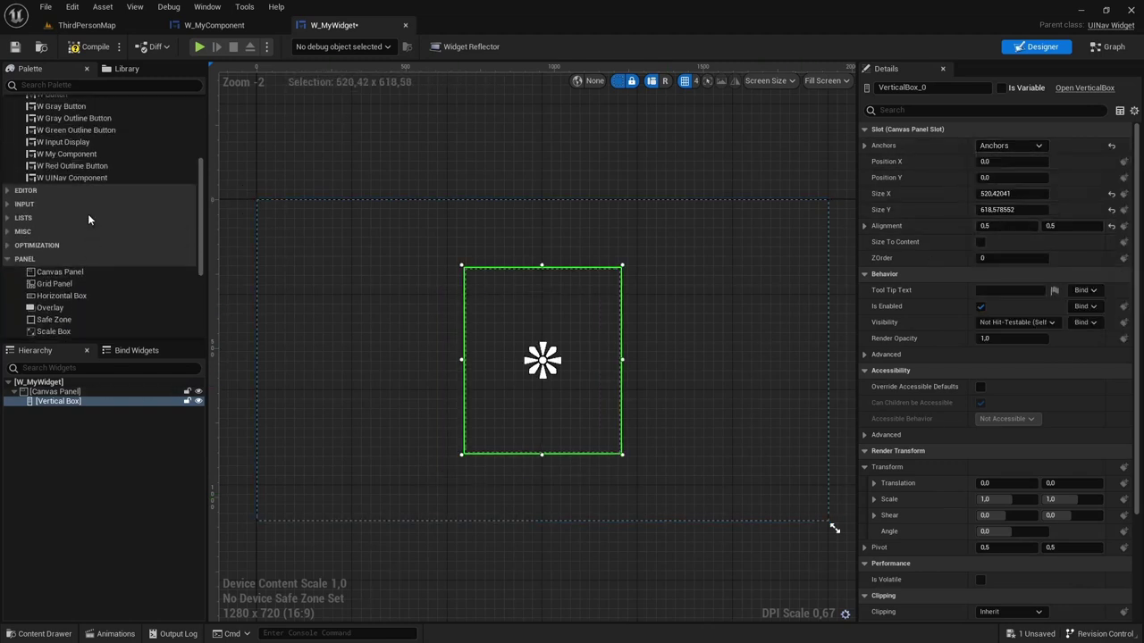
# Step: Put a W My Component in the Vertical Box, duplicate it to three, set all to Fill, compile
pyautogui.moveTo(73, 214); pyautogui.dragTo(102, 401)
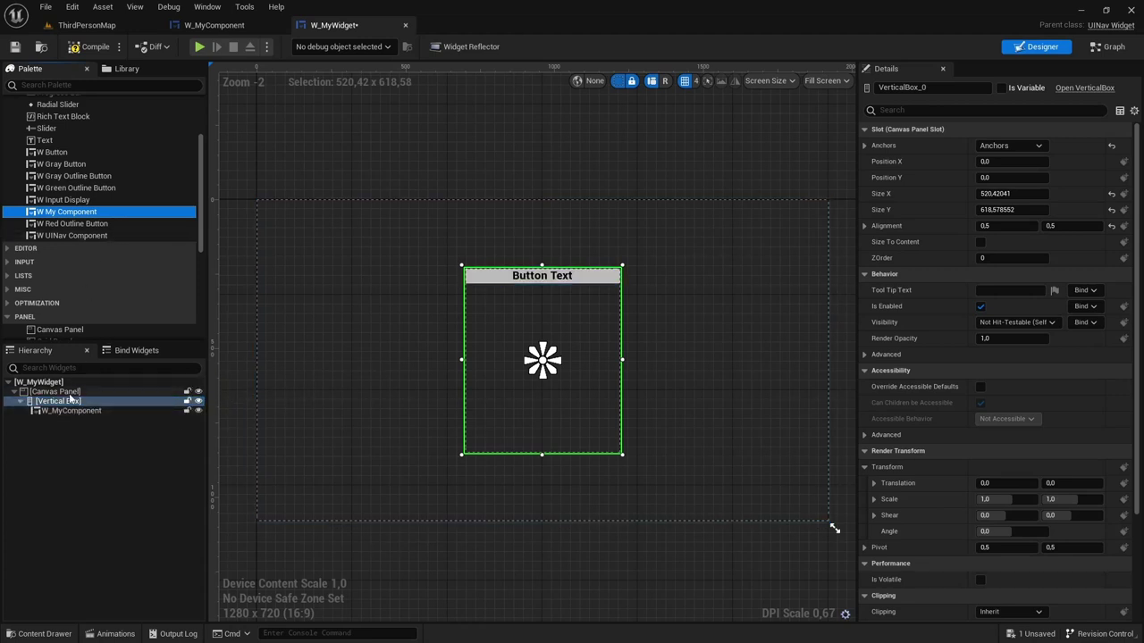
pyautogui.click(73, 411)
pyautogui.hotkey('ctrl', 'd')
pyautogui.hotkey('ctrl', 'd')
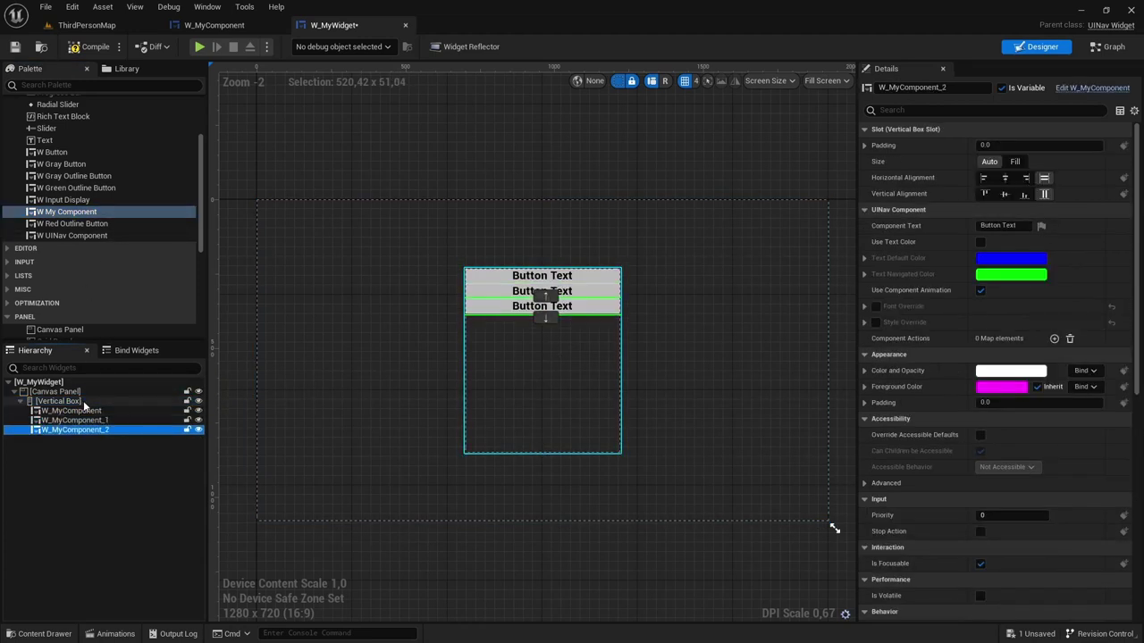
pyautogui.keyDown('shift'); pyautogui.click(72, 410); pyautogui.keyUp('shift')
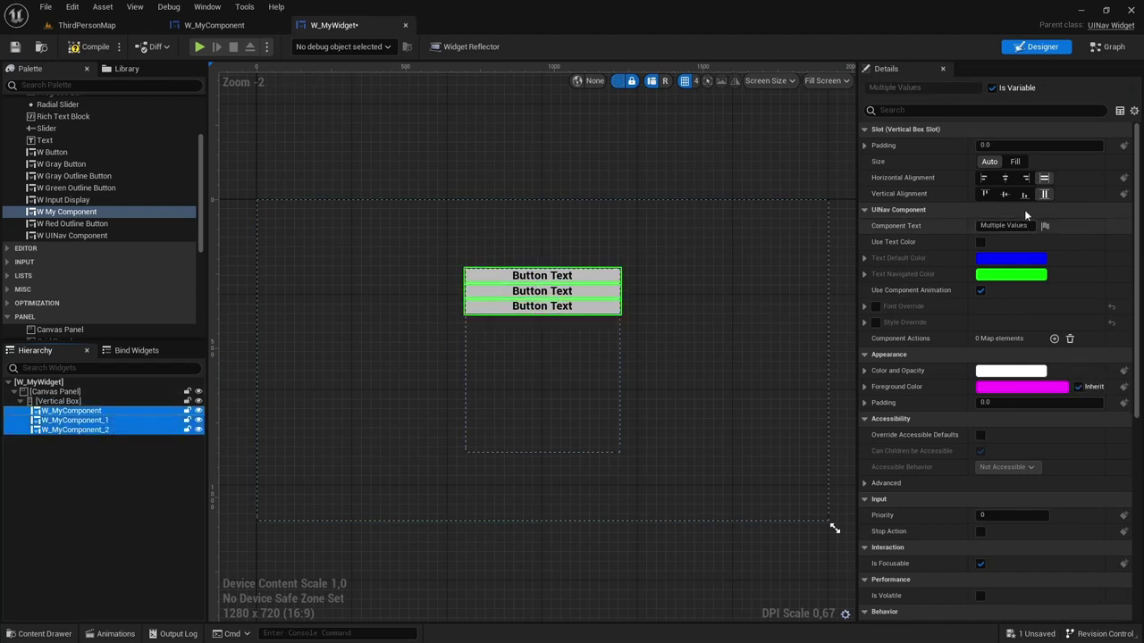
pyautogui.click(1016, 162)
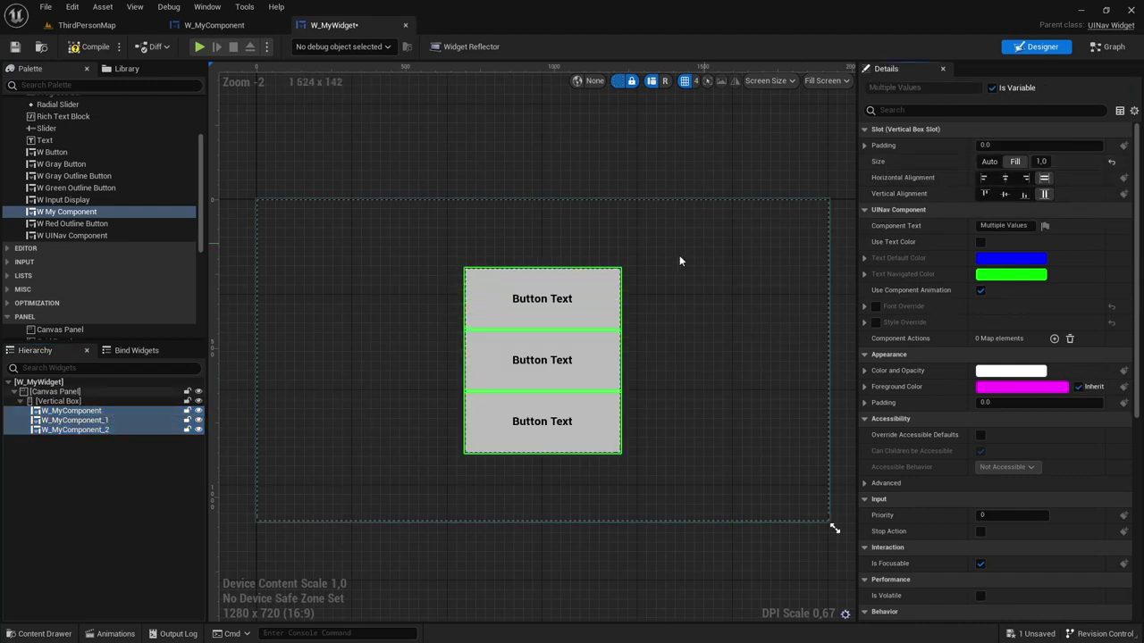
pyautogui.click(402, 135)
pyautogui.click(89, 46)
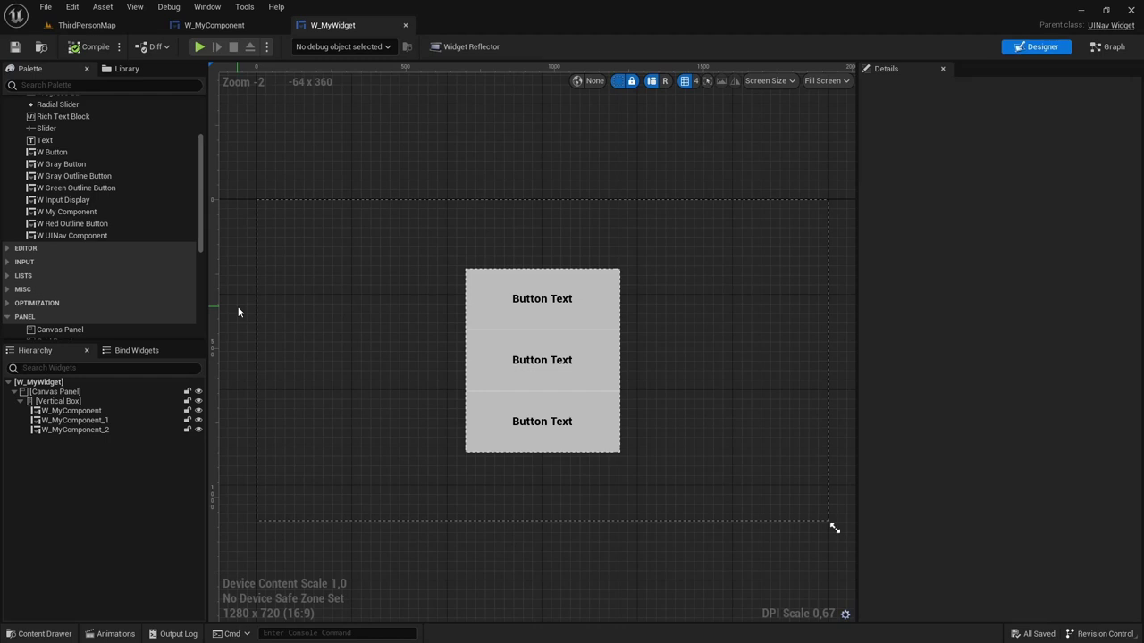
# Step: Set the top button's Component Text to 'Option 1'
pyautogui.moveTo(238, 307); pyautogui.dragTo(239, 289, button='right')
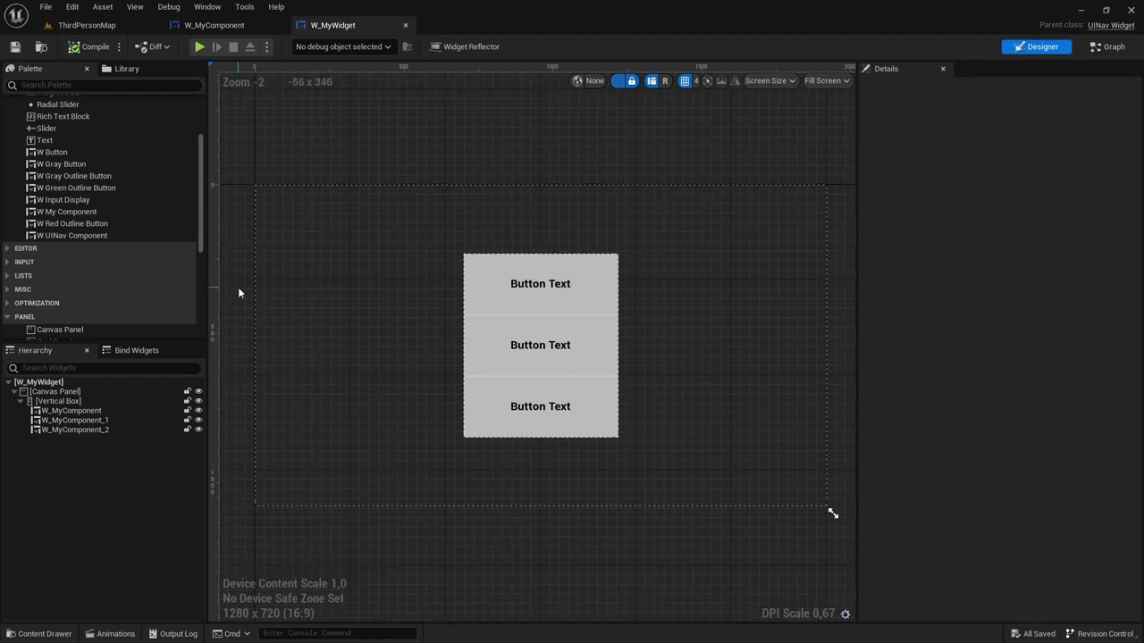
pyautogui.click(604, 289)
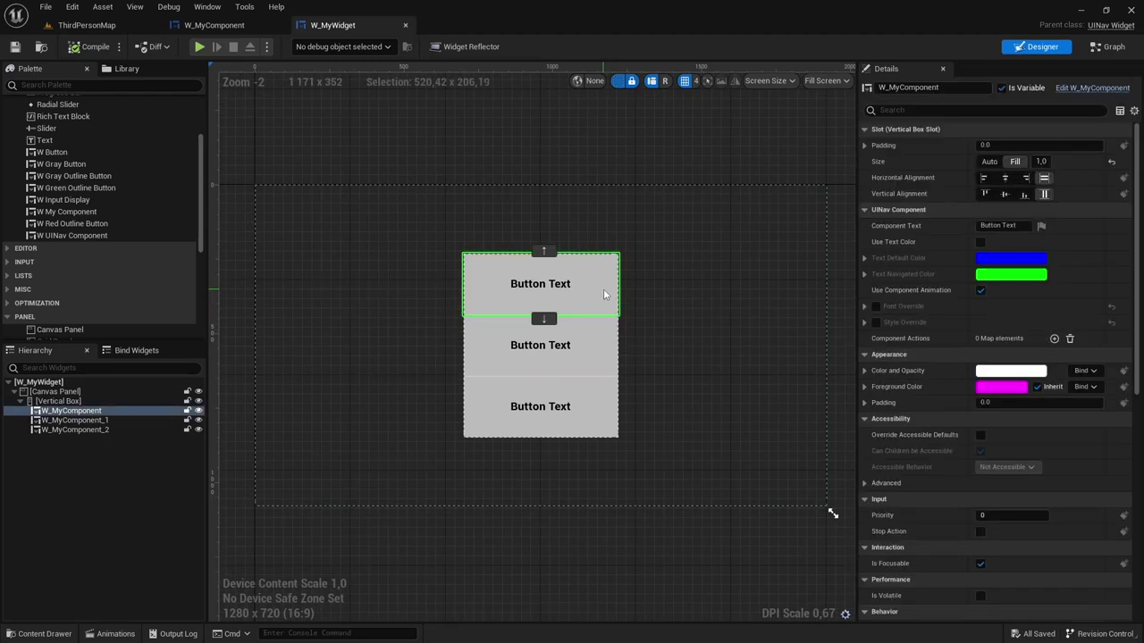
pyautogui.click(1024, 226)
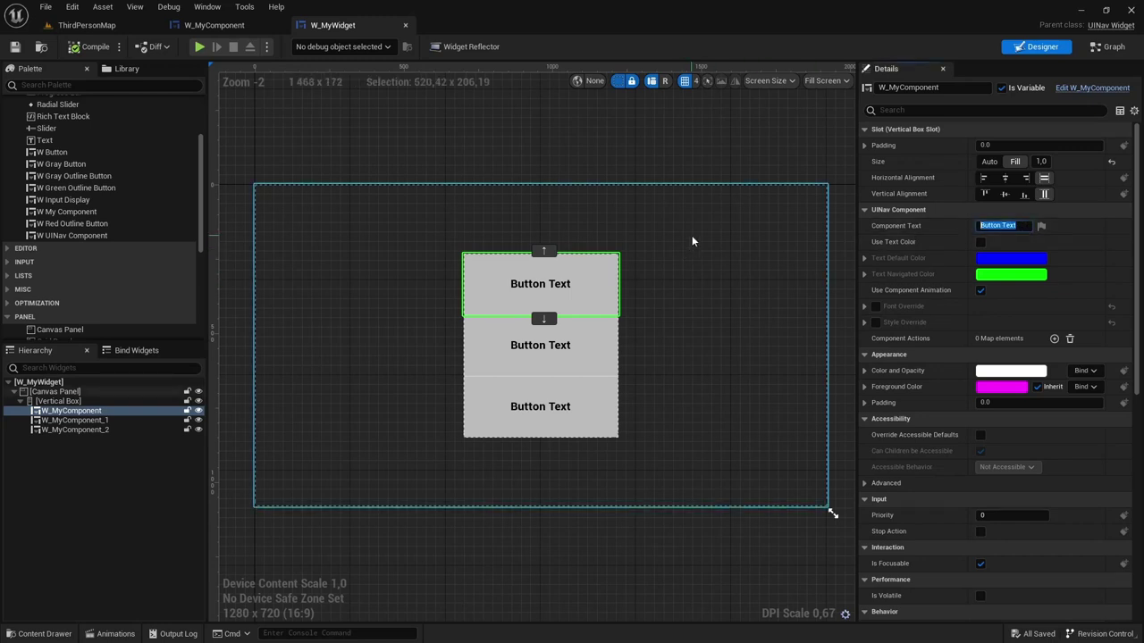
pyautogui.write('Option 1')
pyautogui.press('Return')
# Step: Set the second and third buttons' Component Text to 'Option 2' and 'Option 3', then save
pyautogui.click(576, 350)
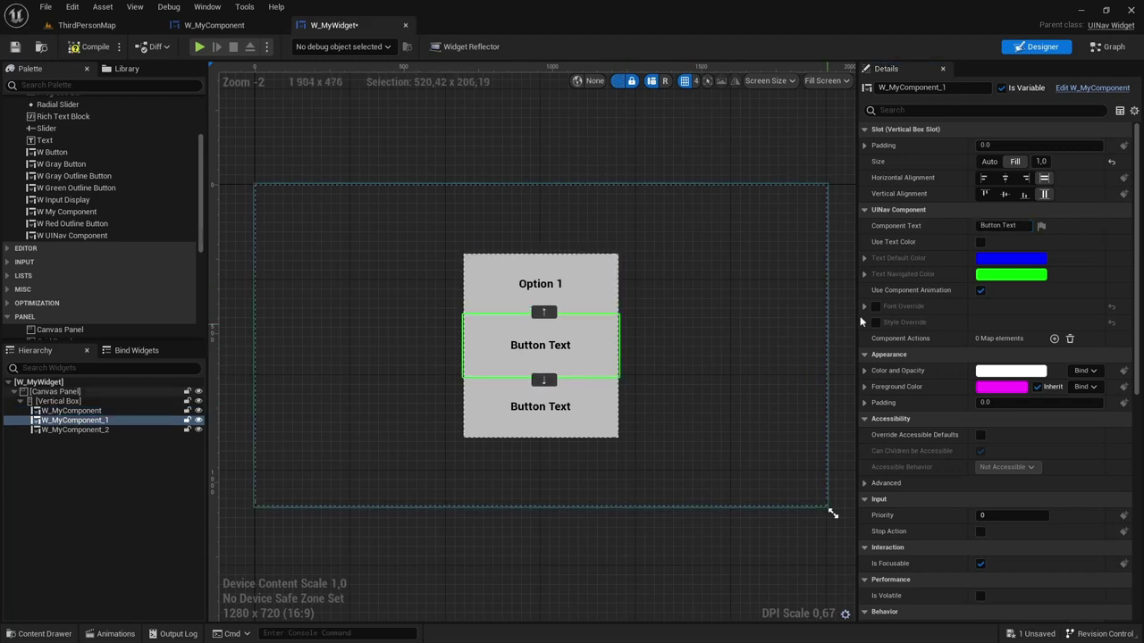
pyautogui.click(1010, 225)
pyautogui.write('Option 1')
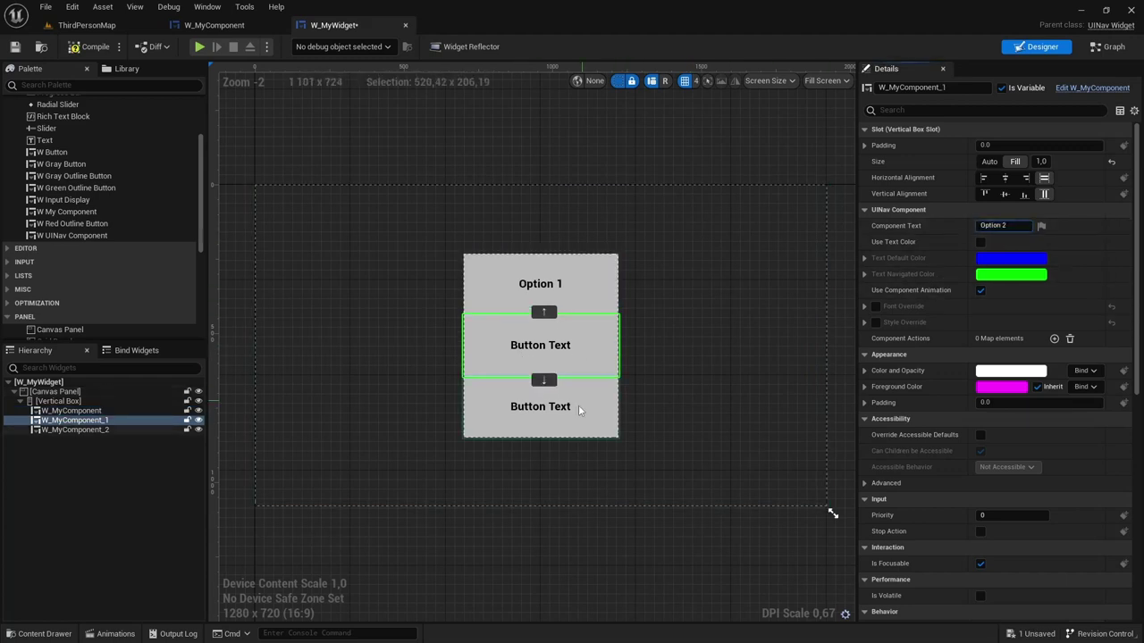
pyautogui.click(570, 420)
pyautogui.click(1024, 225)
pyautogui.write('Option 13')
pyautogui.press('Return')
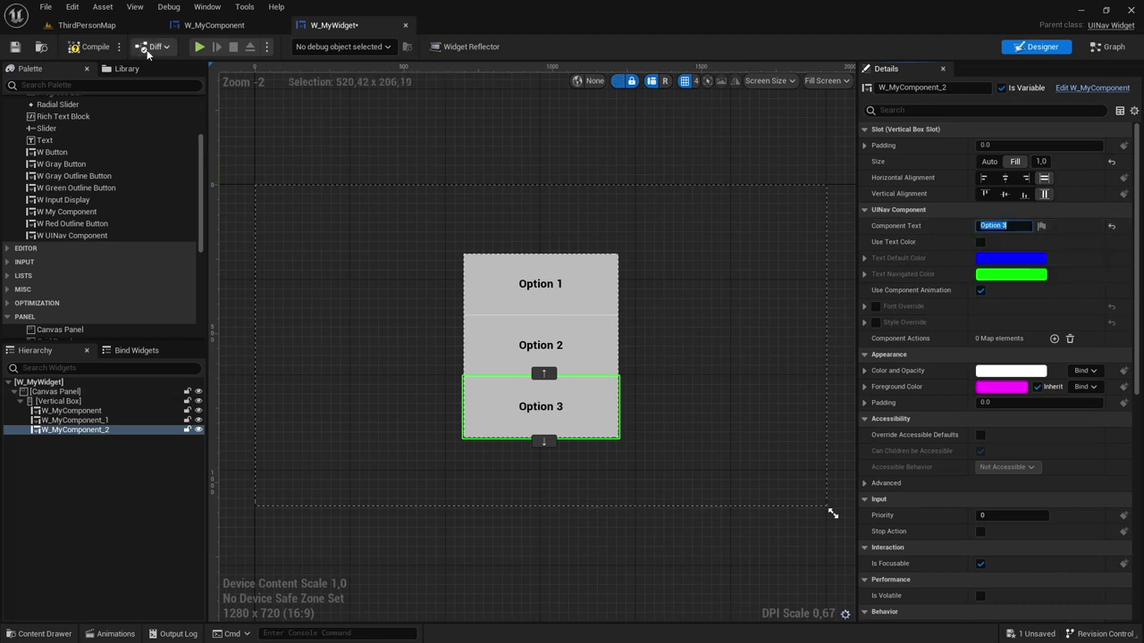
pyautogui.hotkey('ctrl', 's')
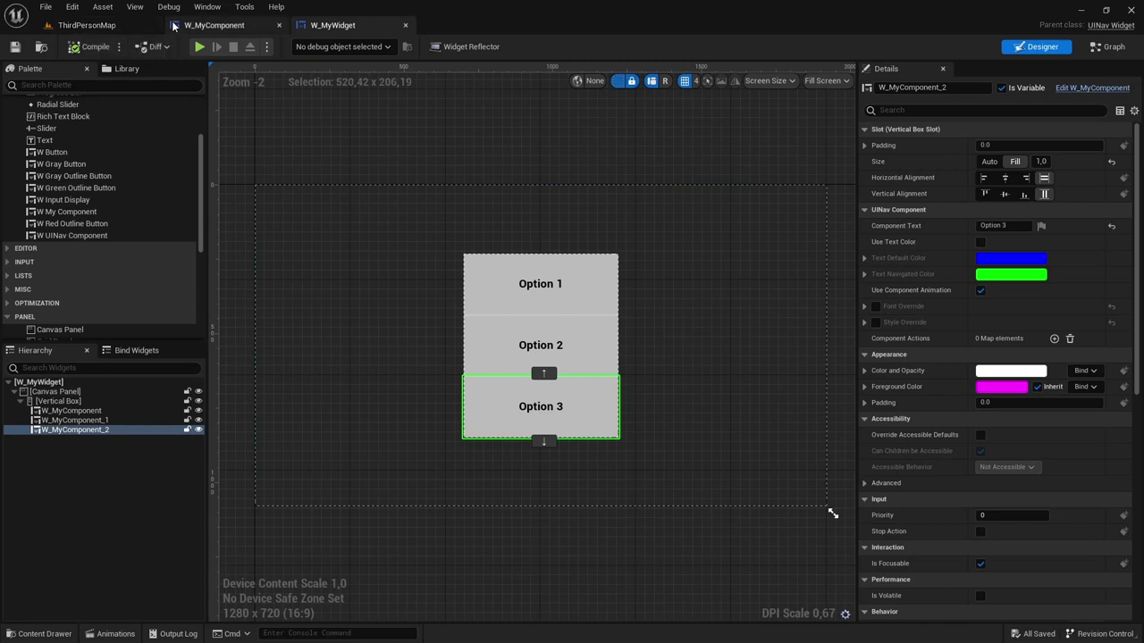
# Step: Add a Player Controller Blueprint Class named BP_MyPlayerController in ThirdPerson/Blueprints and open it
pyautogui.hotkey('ctrl', 'space')
pyautogui.rightClick(432, 502)
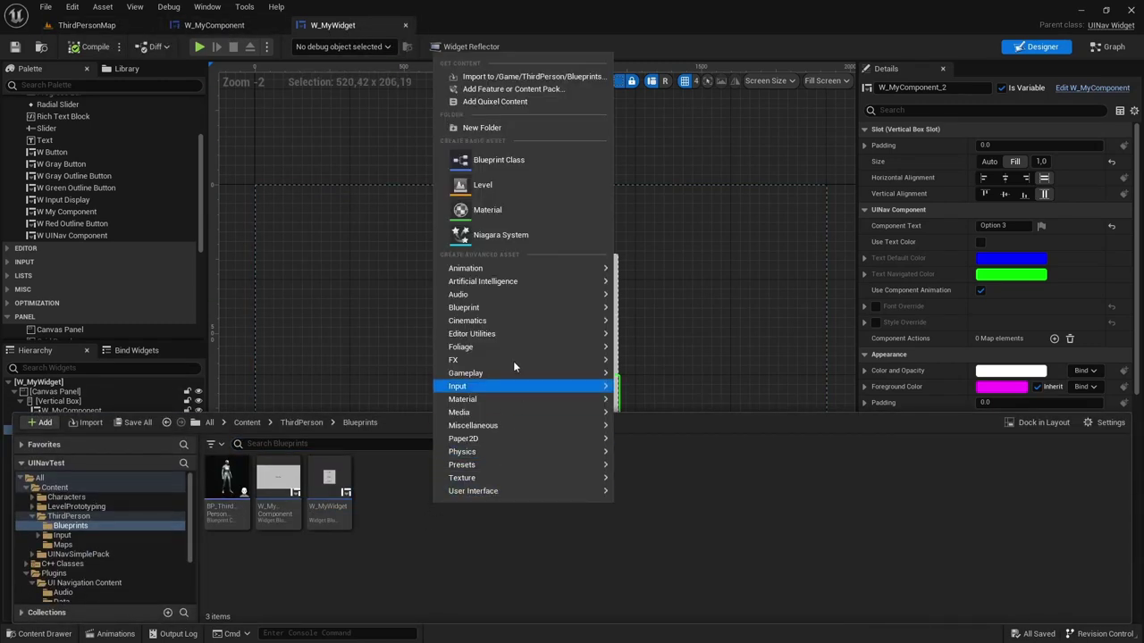
pyautogui.click(522, 164)
pyautogui.click(420, 288)
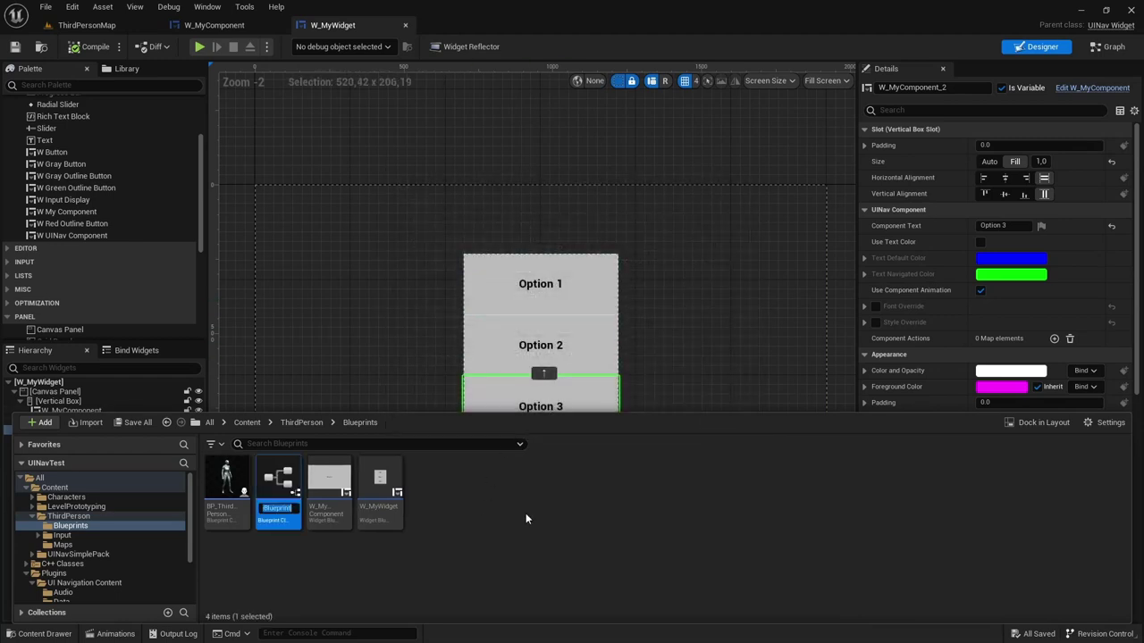
pyautogui.write('B')
pyautogui.write('P_MyPlayerContro')
pyautogui.write('ller')
pyautogui.press('Return')
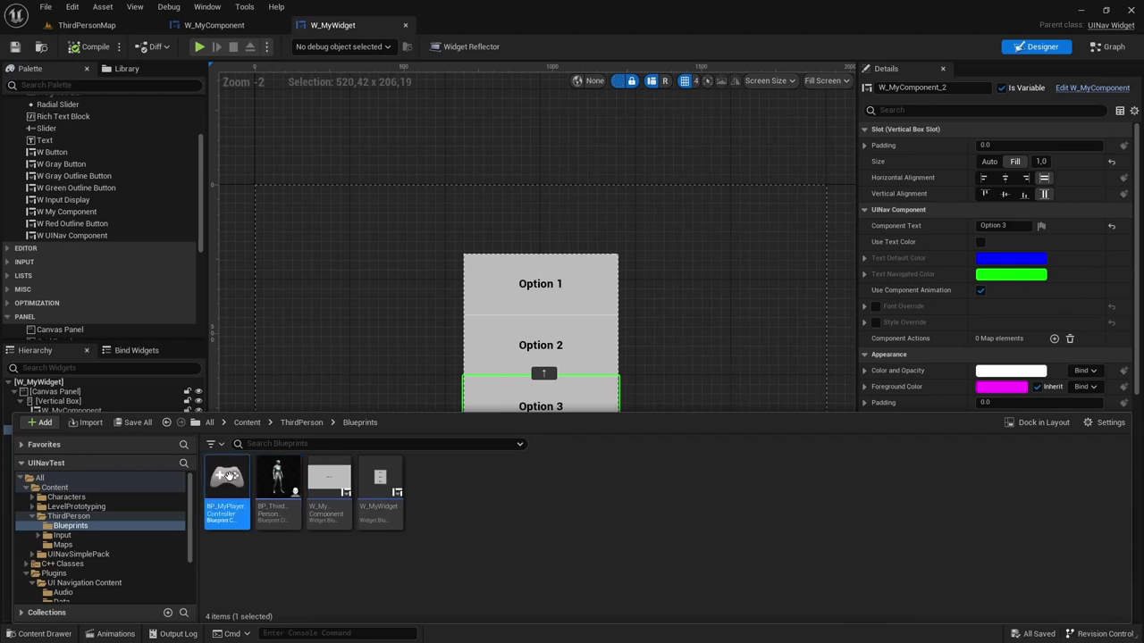
pyautogui.doubleClick(229, 477)
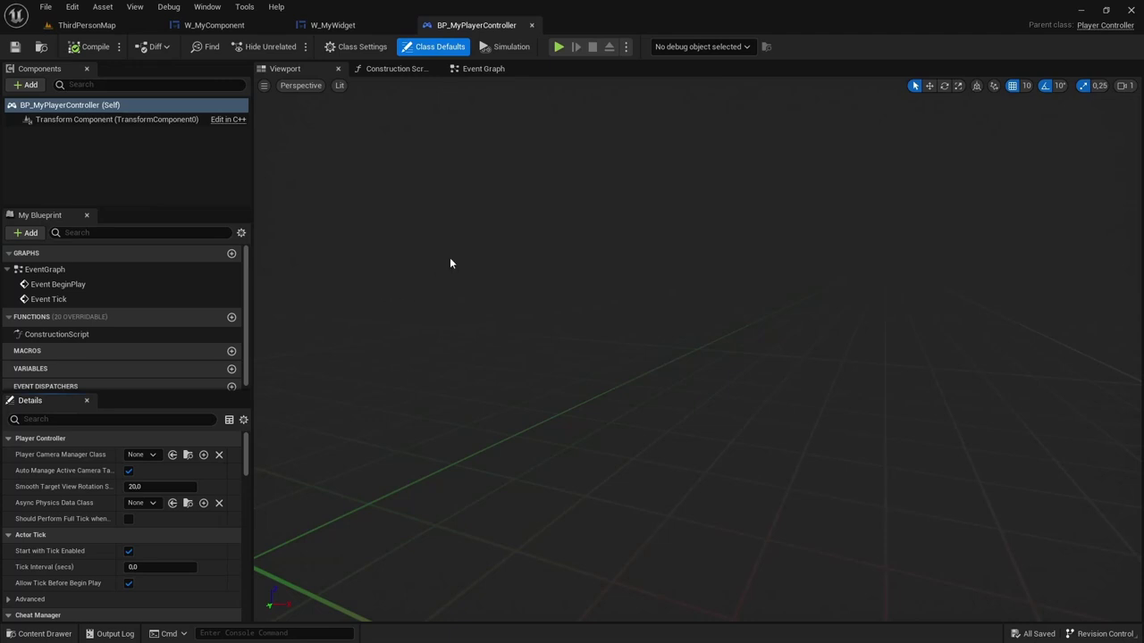
pyautogui.moveTo(498, 329); pyautogui.dragTo(434, 288, button='right')
pyautogui.click(57, 162)
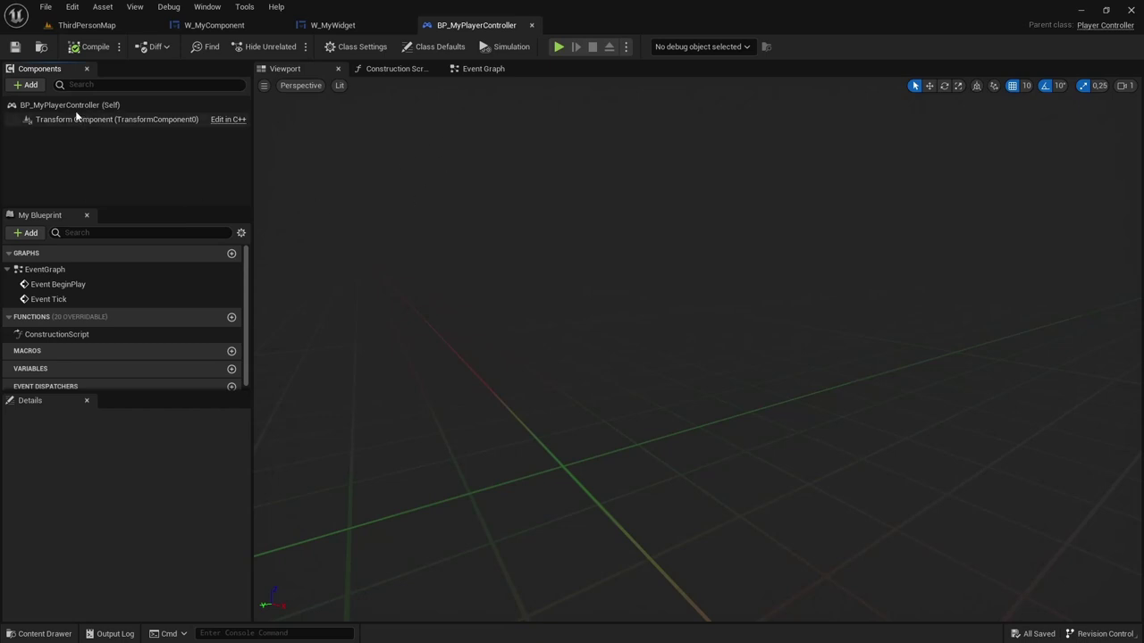
pyautogui.click(48, 8)
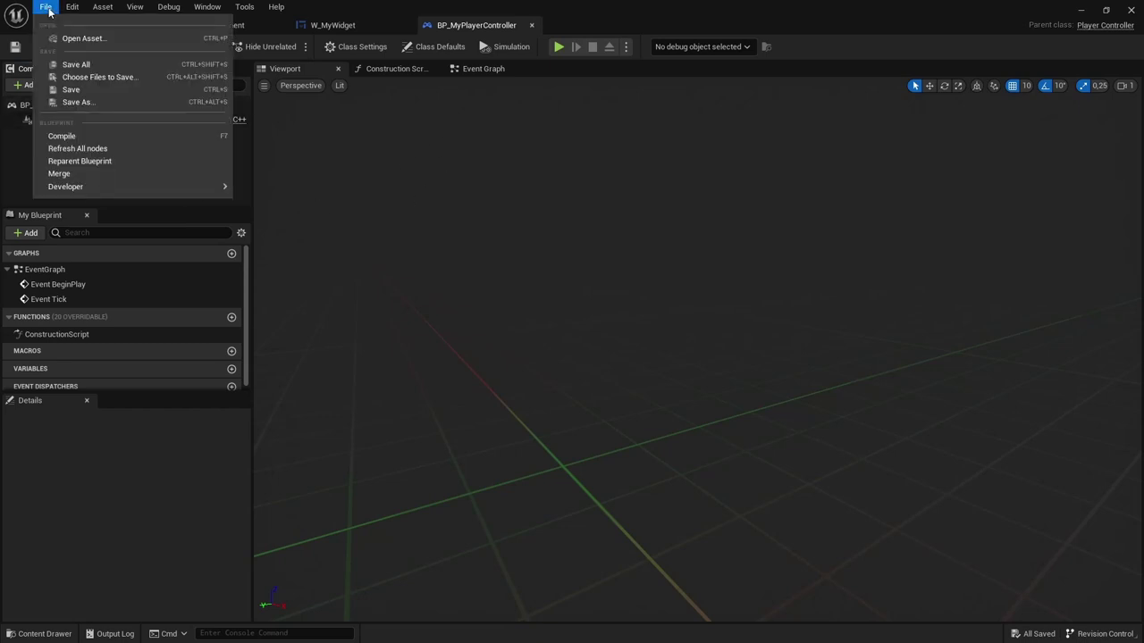
pyautogui.click(85, 161)
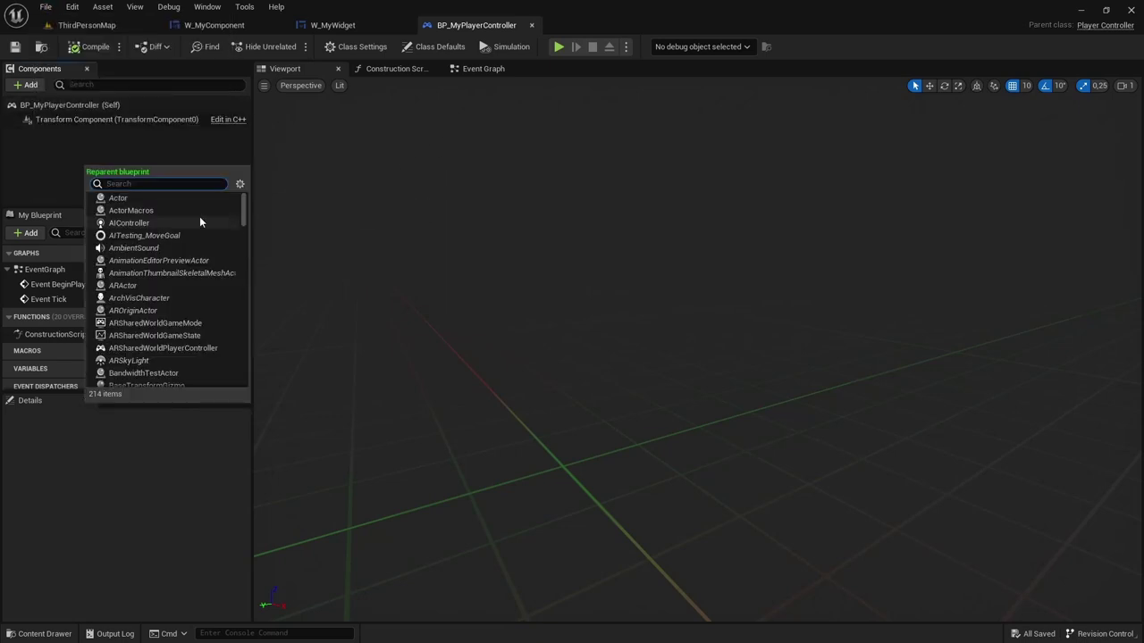
pyautogui.write('uinavbco')
pyautogui.press('BackSpace')
pyautogui.press('BackSpace')
pyautogui.press('BackSpace')
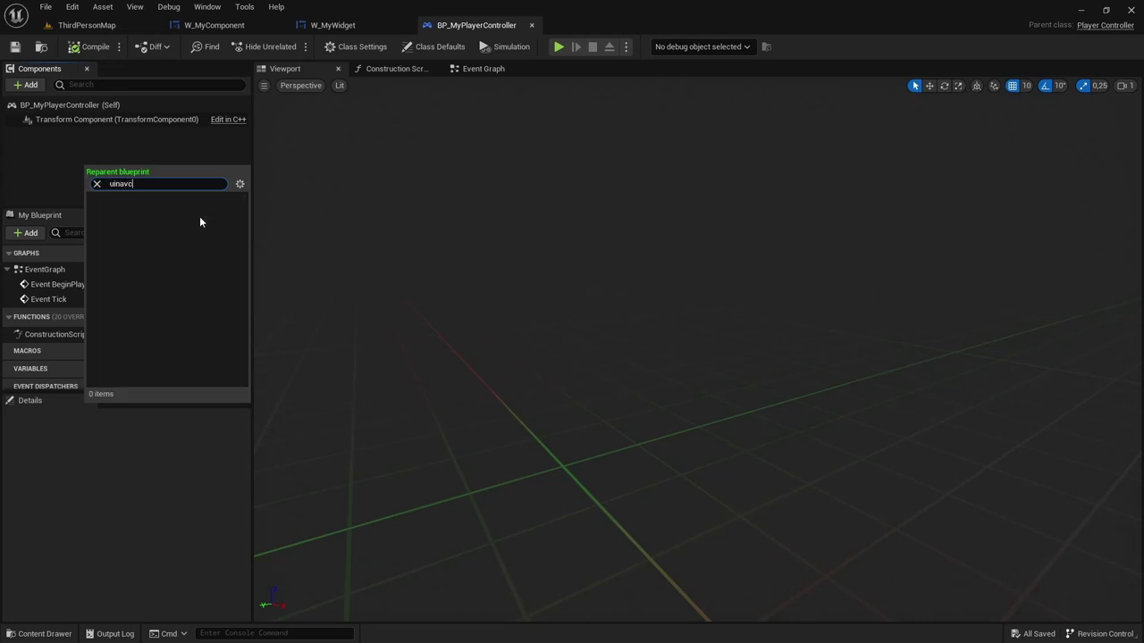
pyautogui.write('controll')
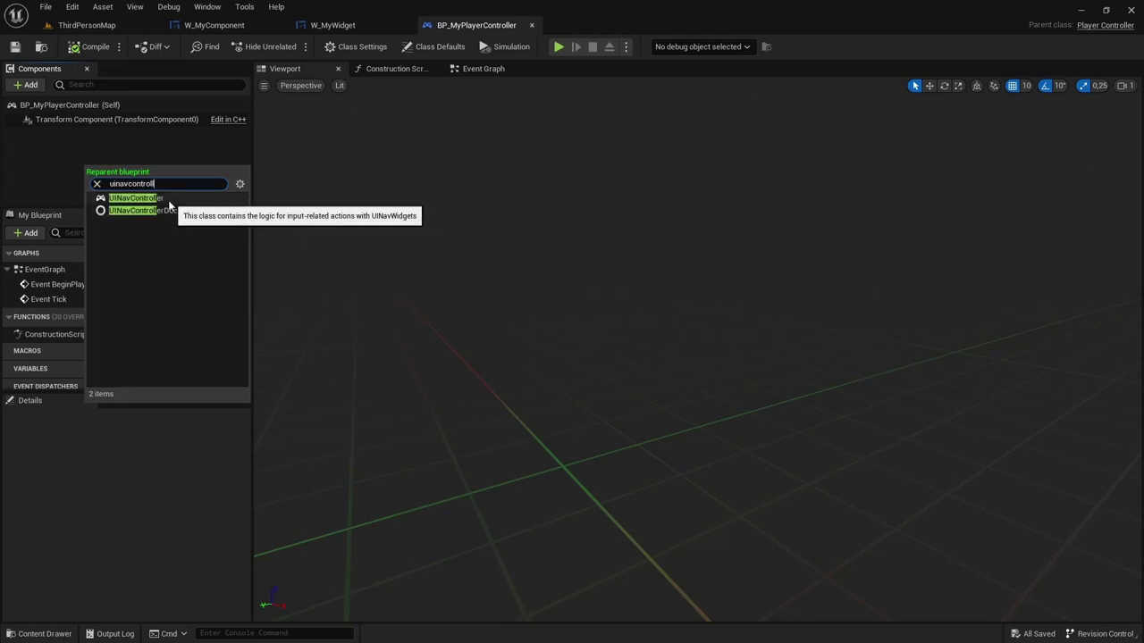
pyautogui.click(51, 160)
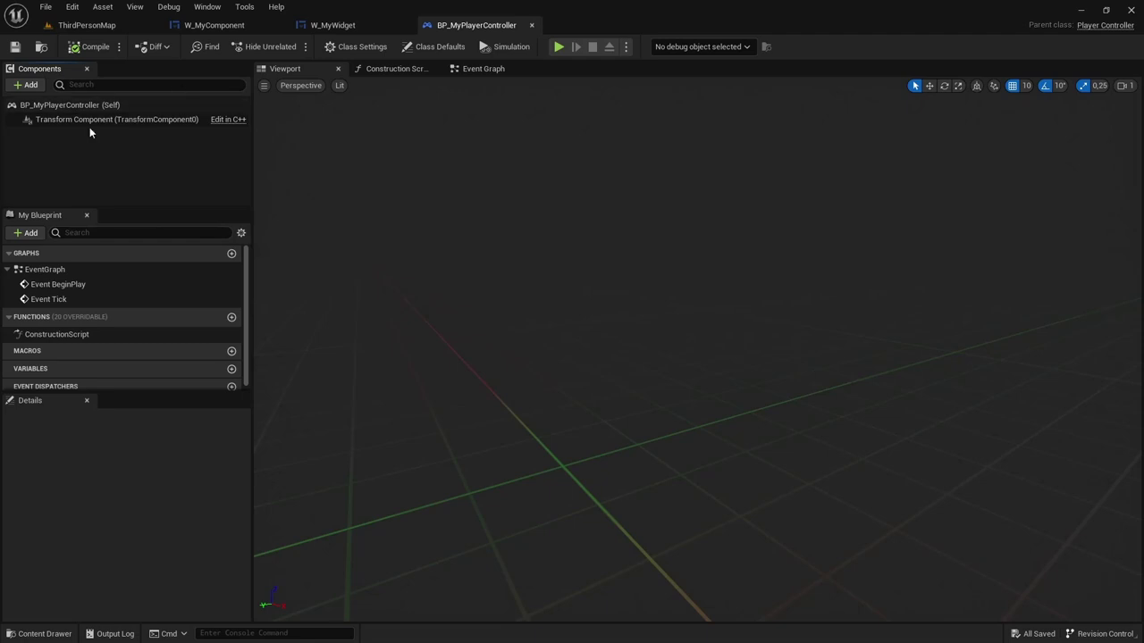
# Step: Add a UINavPC component to BP_MyPlayerController
pyautogui.click(26, 84)
pyautogui.write('uinav')
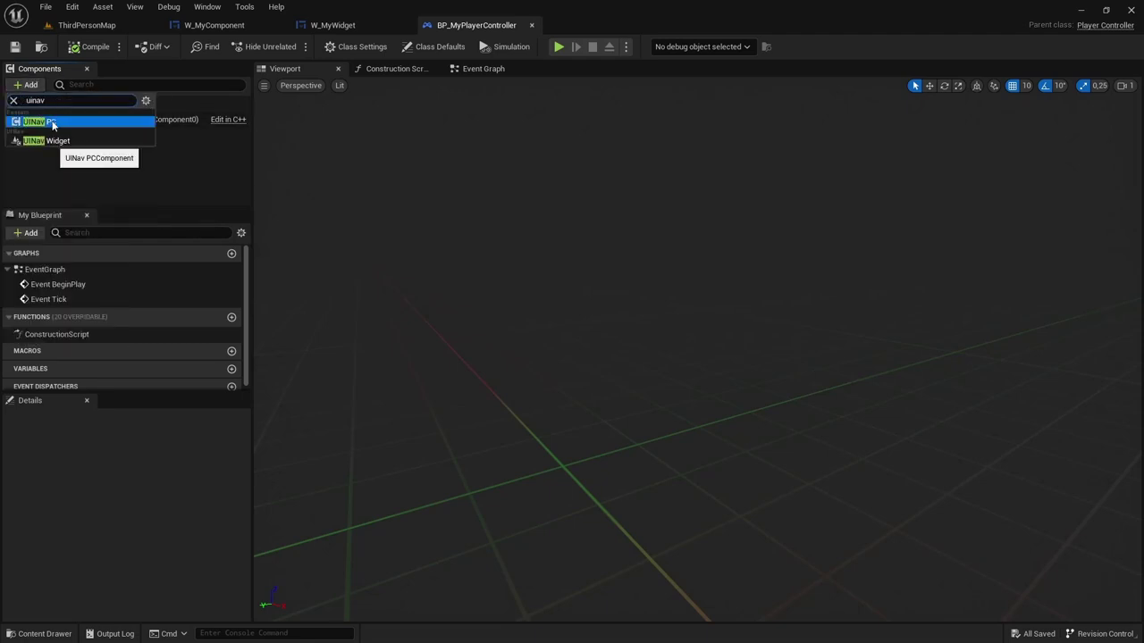
pyautogui.click(52, 123)
pyautogui.click(107, 196)
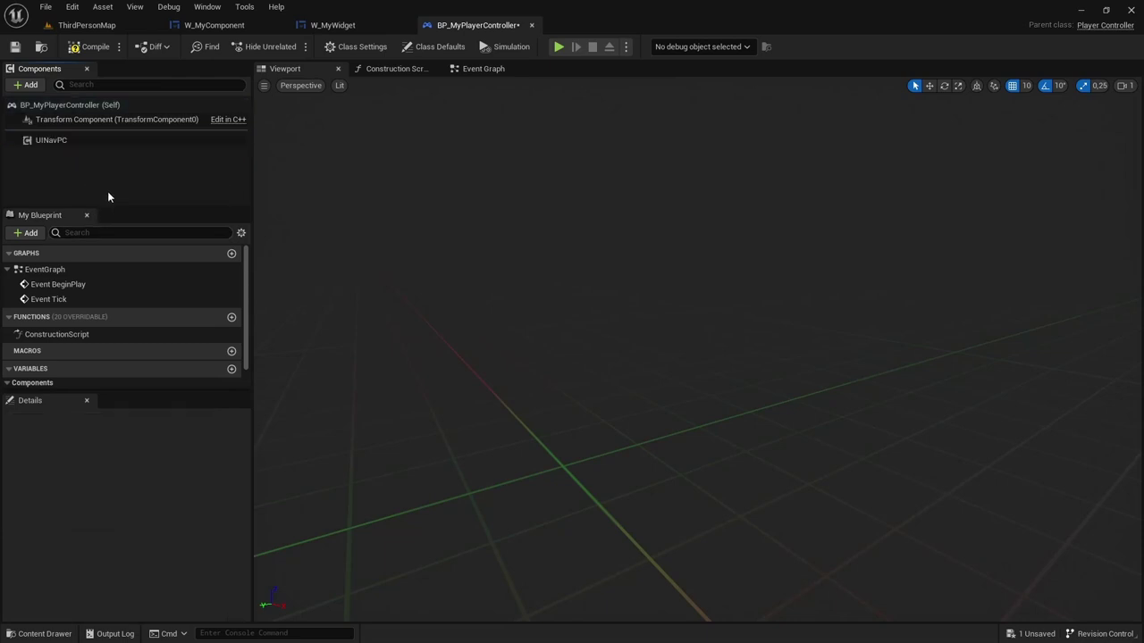
# Step: Add the UINavPCReceiver interface under Implemented Interfaces in Class Settings, then compile
pyautogui.click(356, 49)
pyautogui.scroll(-3, 119, 467)
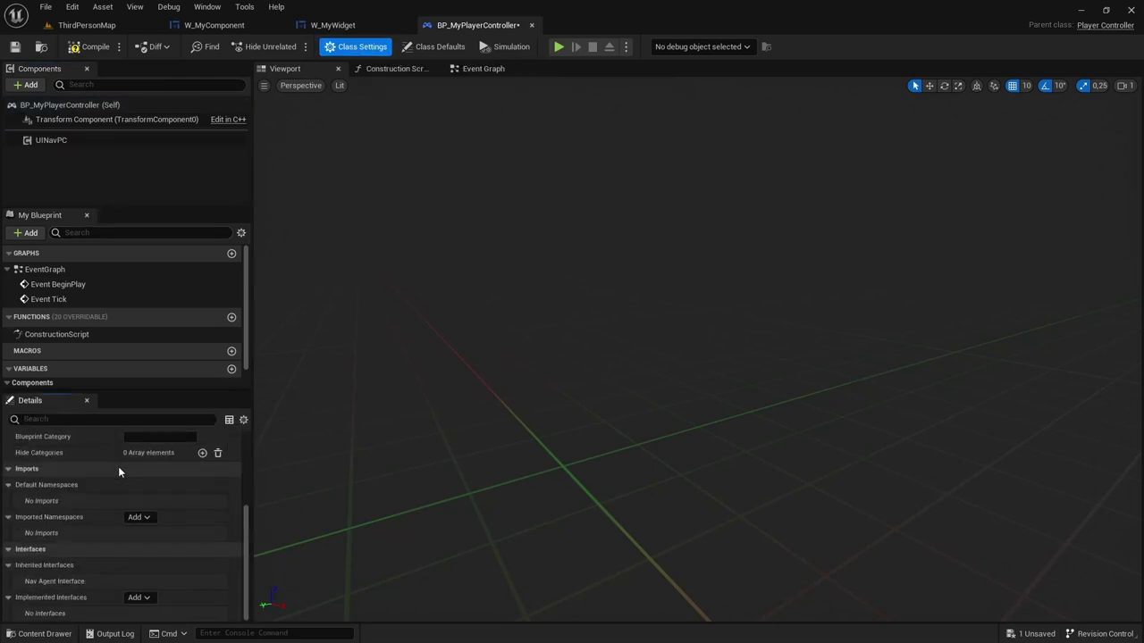
pyautogui.click(137, 598)
pyautogui.write('uinavp')
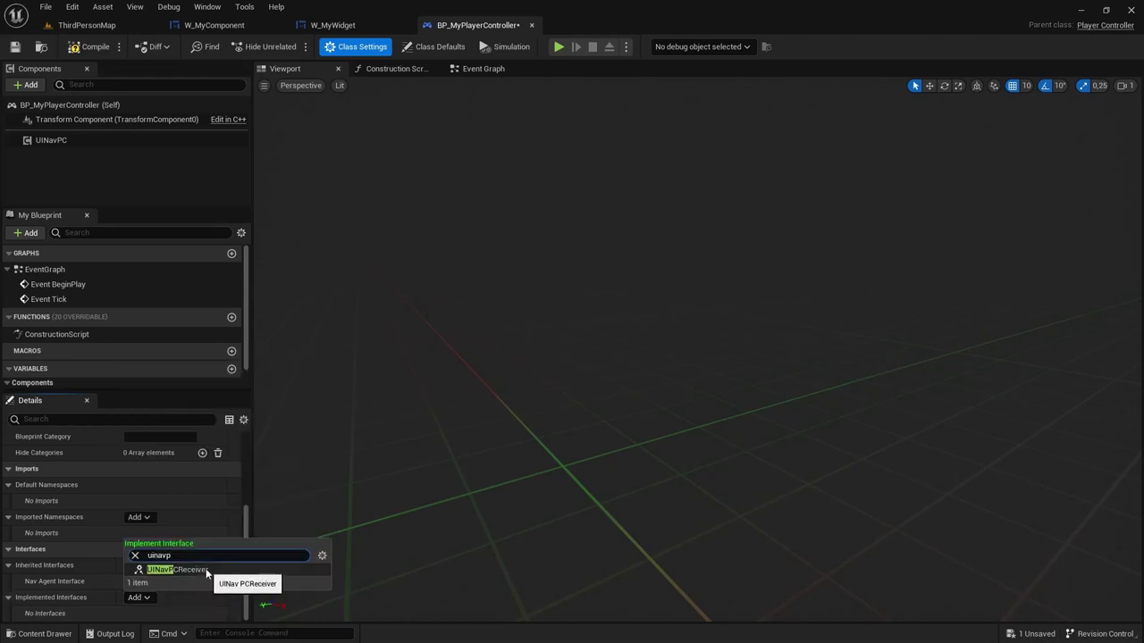
pyautogui.click(210, 568)
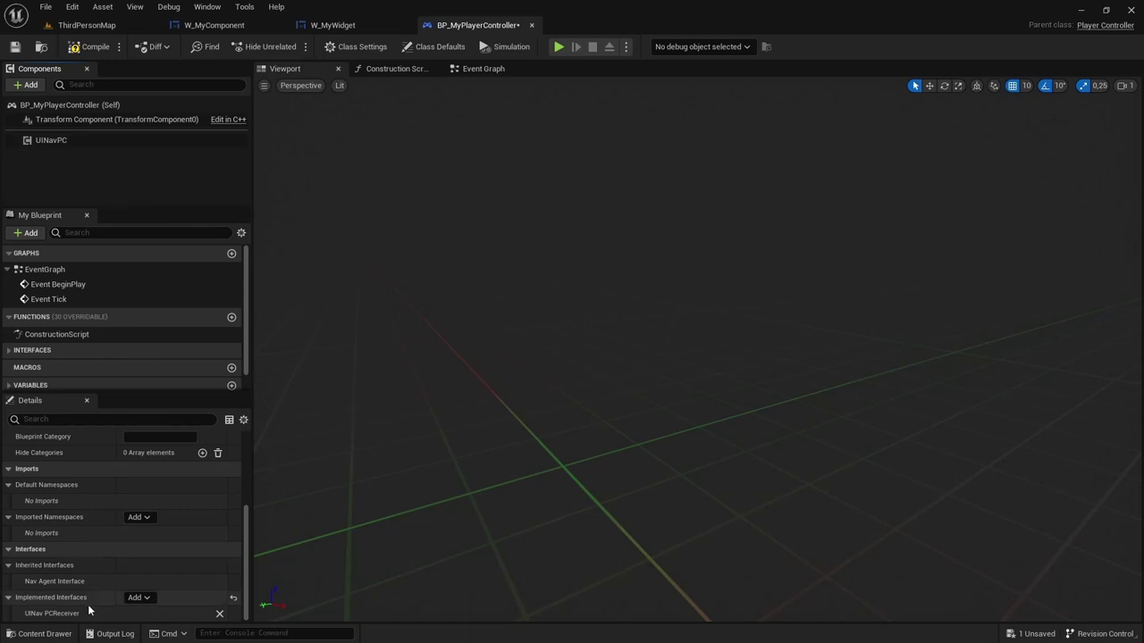
pyautogui.click(89, 46)
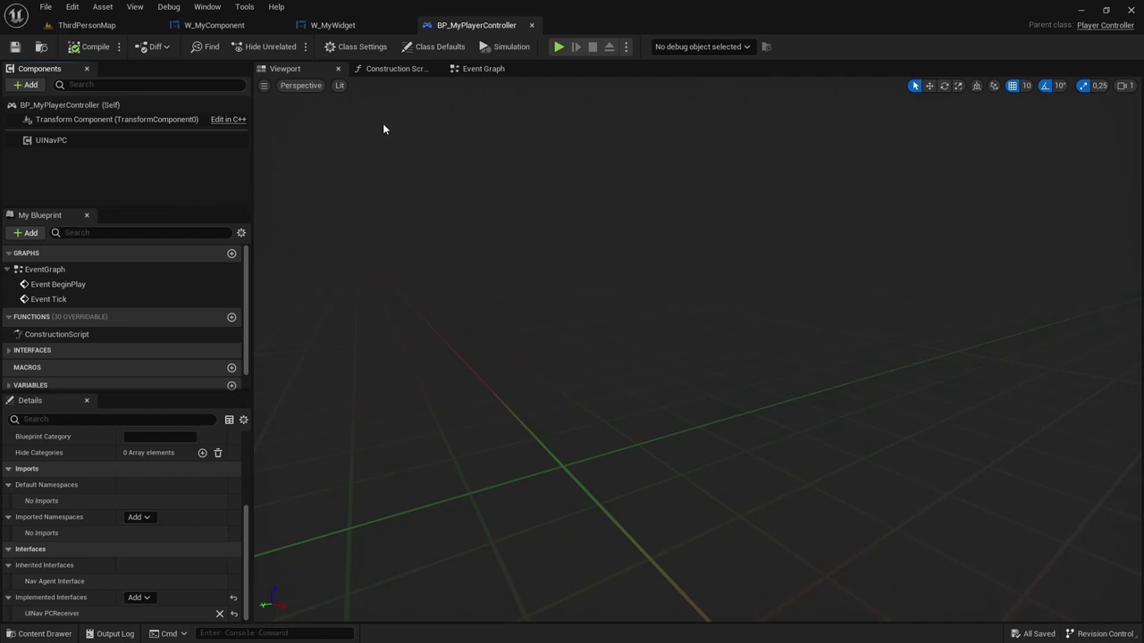
pyautogui.click(442, 289)
# Step: On ThirdPersonMap, pick BP_MyPlayerController as UINavGameMode's PlayerController class via Blueprints > GameMode
pyautogui.click(89, 26)
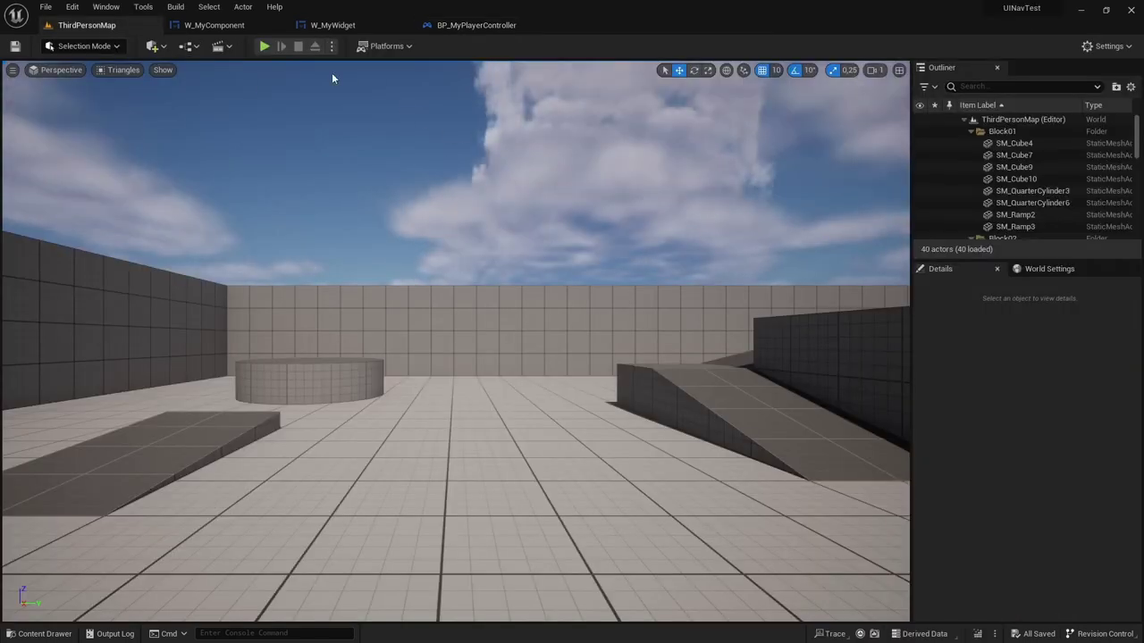
pyautogui.click(191, 50)
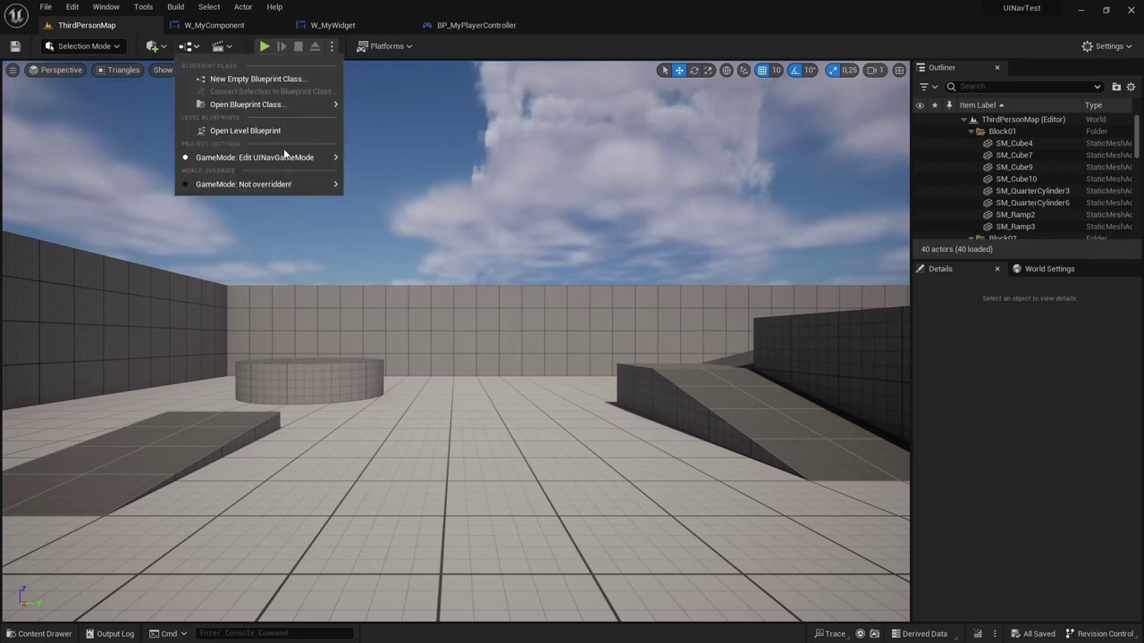
pyautogui.moveTo(295, 157)
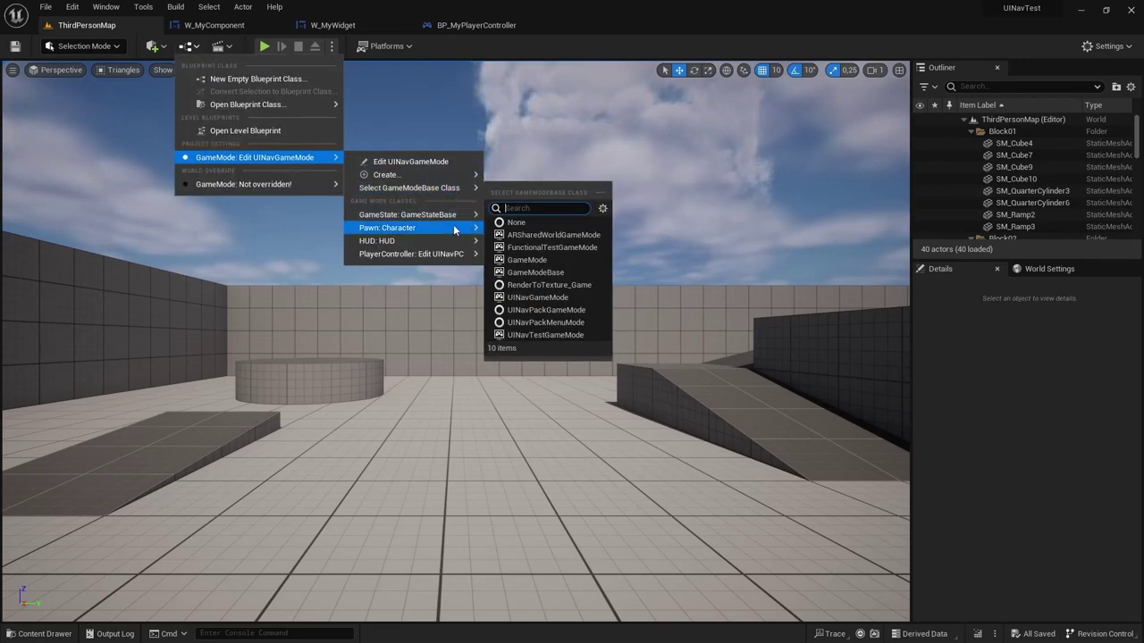
pyautogui.moveTo(450, 254)
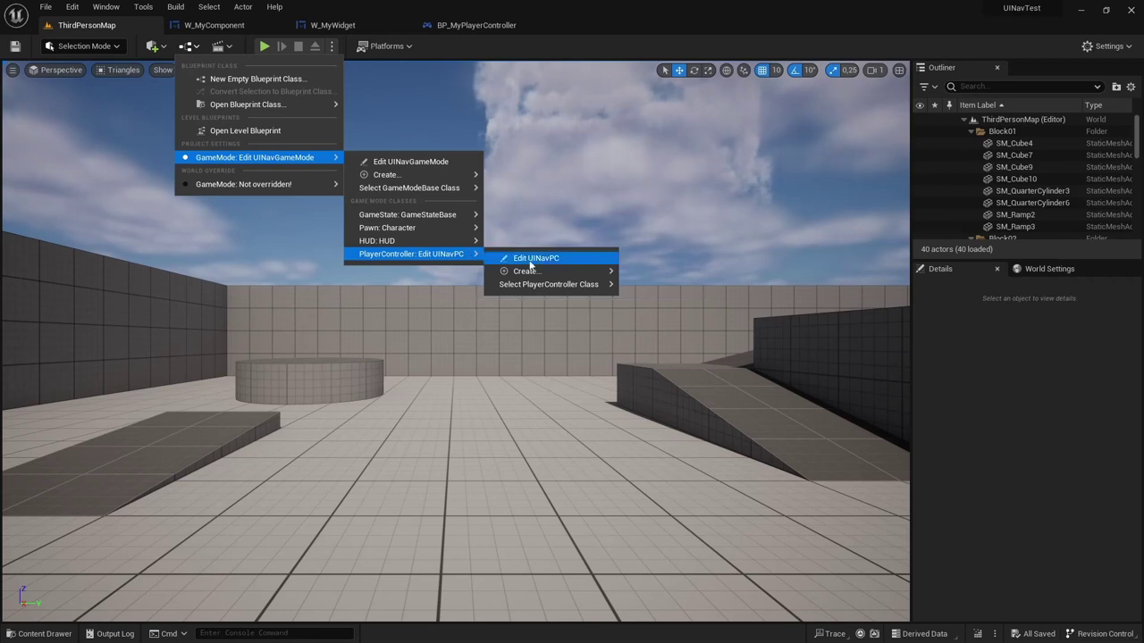
pyautogui.moveTo(558, 285)
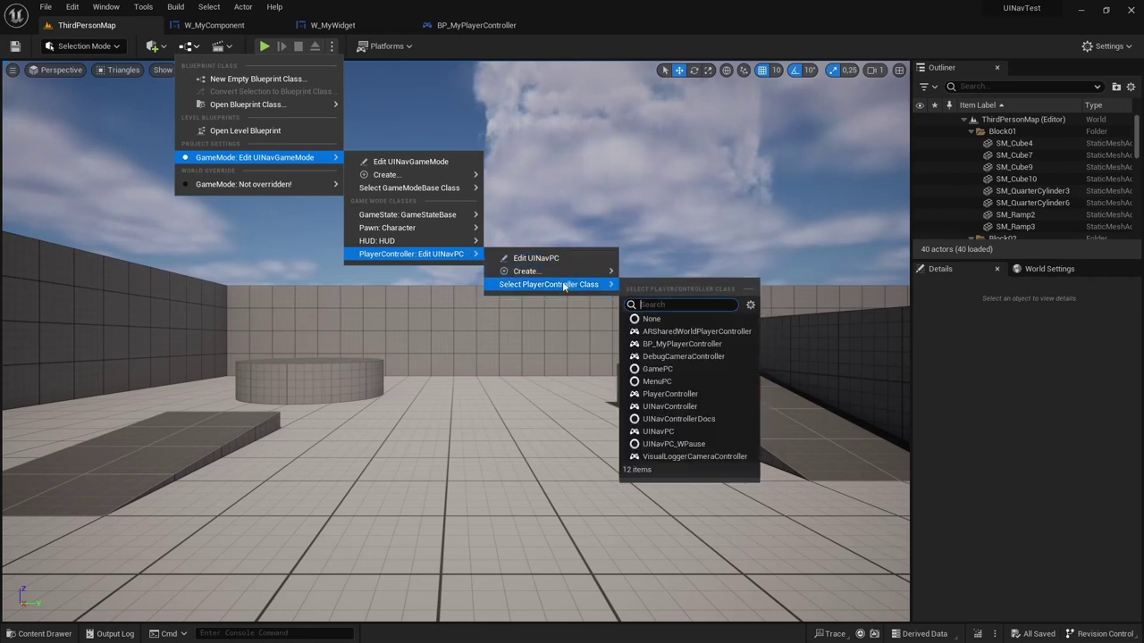
pyautogui.click(702, 344)
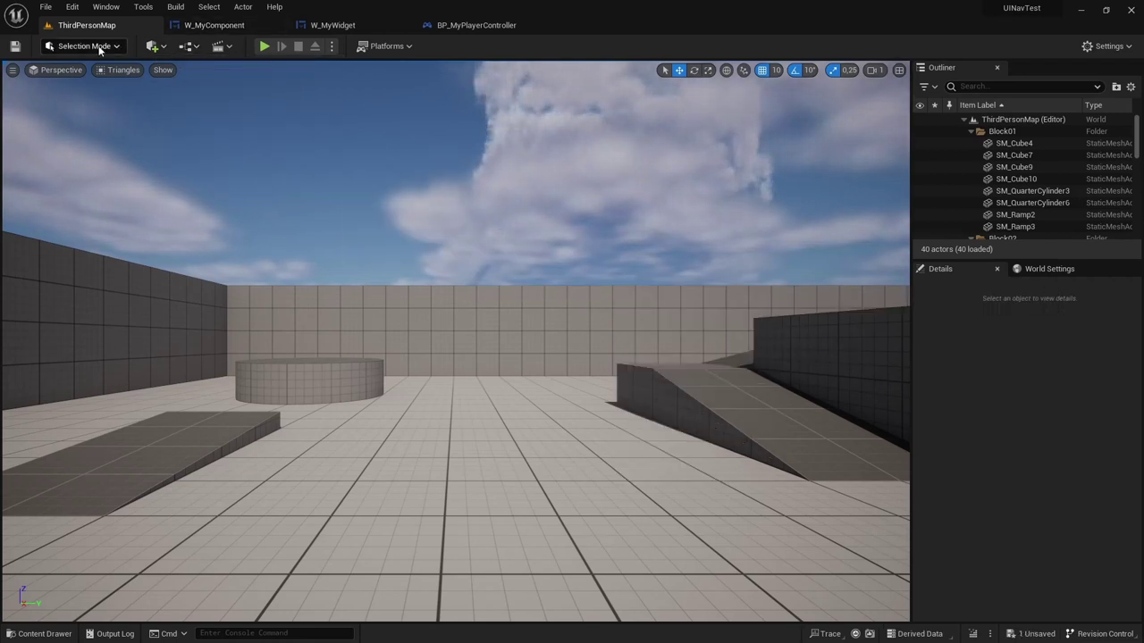
# Step: In BP_MyPlayerController's Event Graph, delete the disabled BeginPlay and Tick nodes and place Event BeginPlay
pyautogui.click(475, 24)
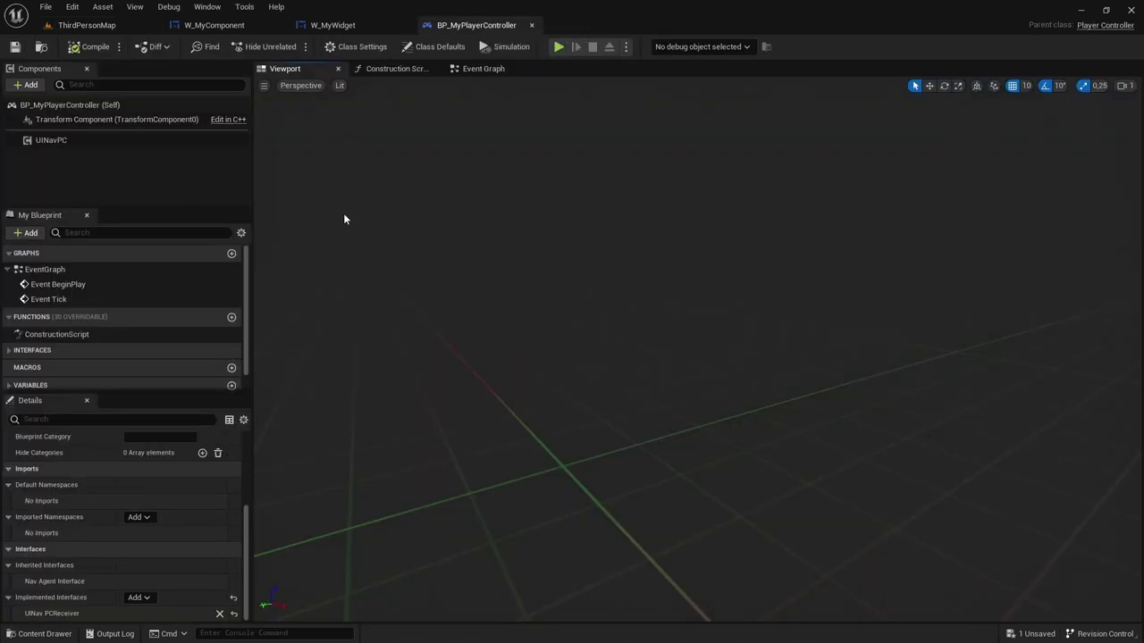
pyautogui.click(476, 70)
pyautogui.moveTo(523, 343); pyautogui.dragTo(424, 337, button='right')
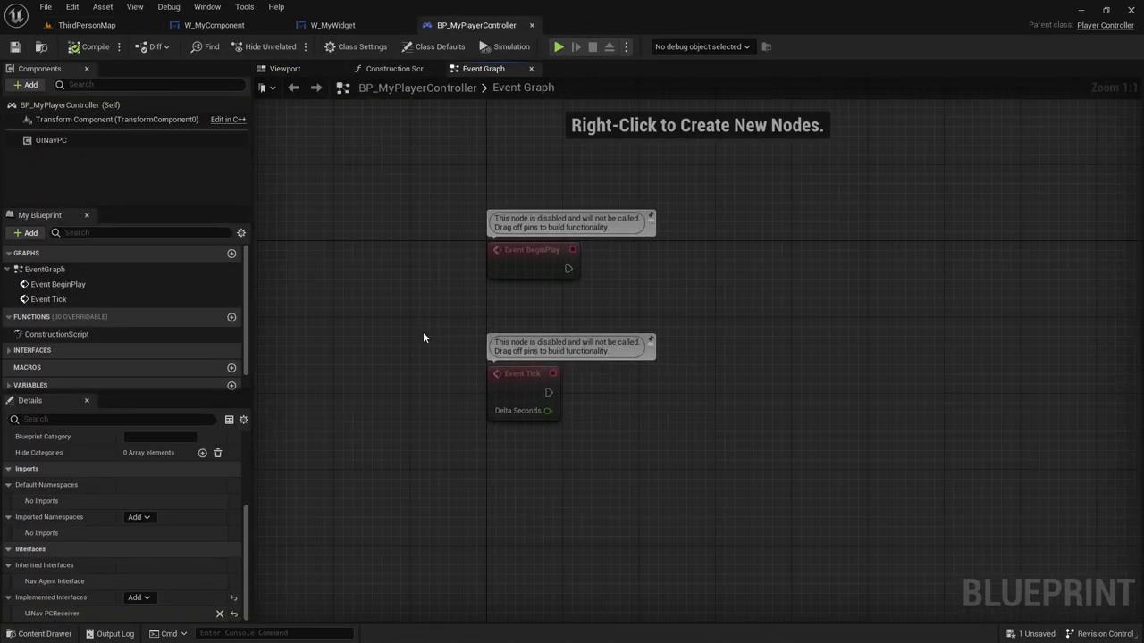
pyautogui.moveTo(420, 190); pyautogui.dragTo(558, 445)
pyautogui.press('Delete')
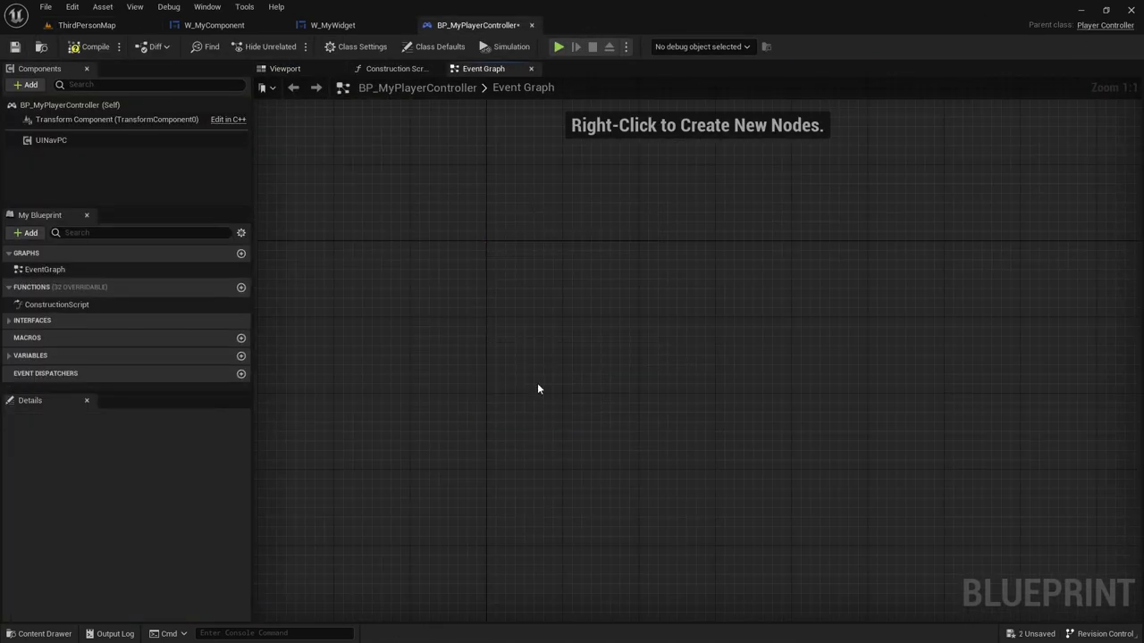
pyautogui.rightClick(500, 257)
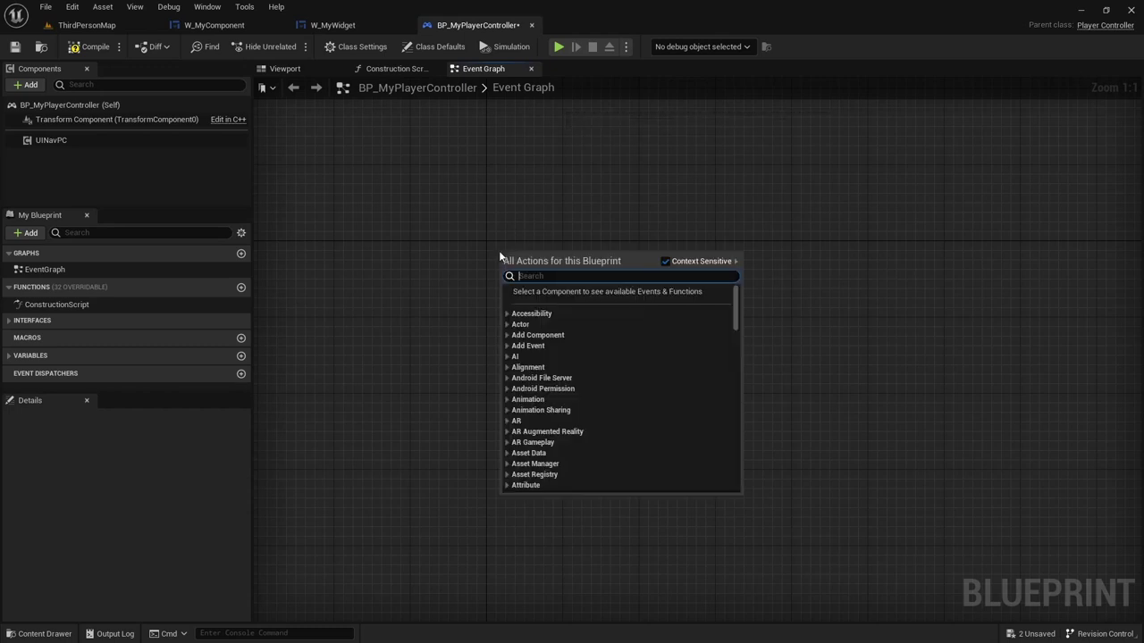
pyautogui.write('beginp')
pyautogui.press('Return')
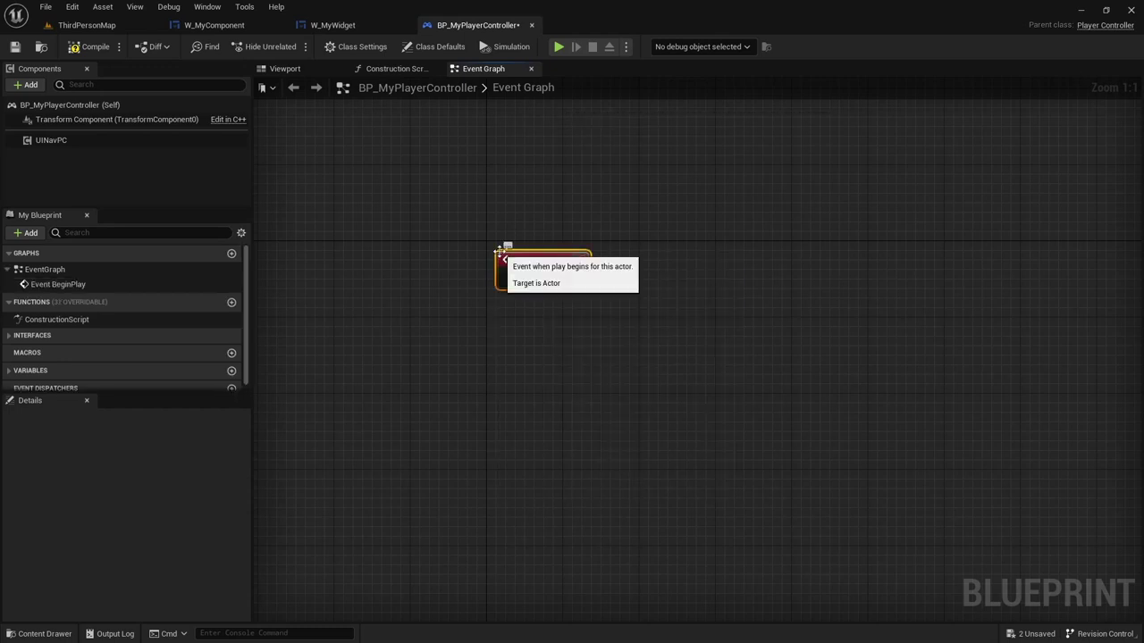
# Step: Add a Create Widget node after BeginPlay with its class set to W_MyWidget
pyautogui.moveTo(618, 339); pyautogui.dragTo(451, 308, button='right')
pyautogui.moveTo(403, 236); pyautogui.dragTo(533, 232)
pyautogui.write('create w')
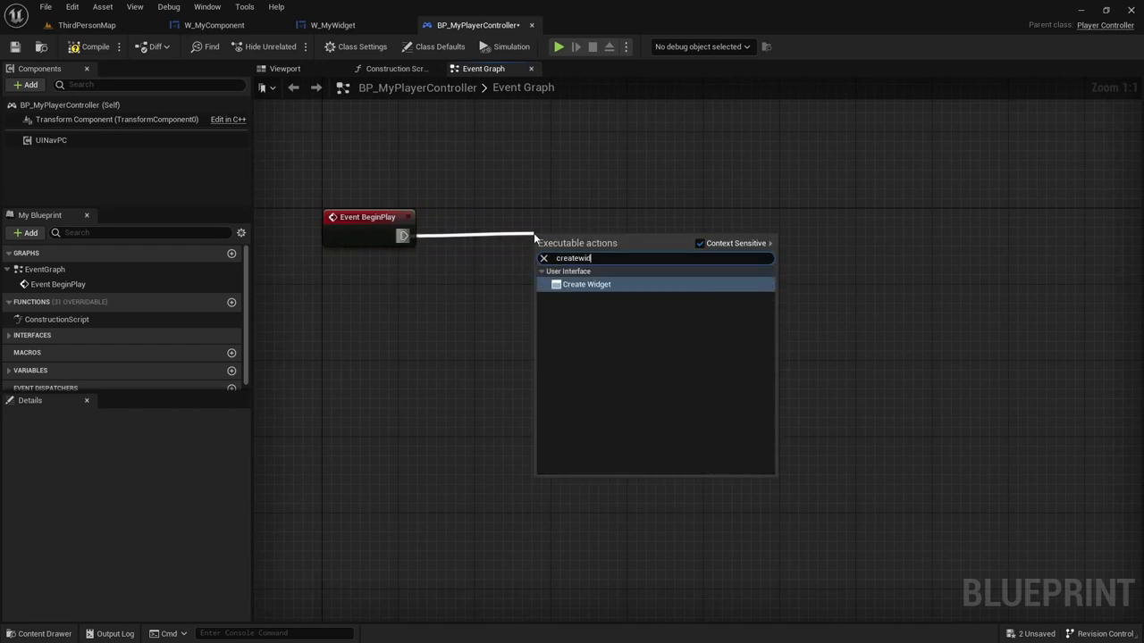
pyautogui.press('Return')
pyautogui.moveTo(609, 256); pyautogui.dragTo(553, 237)
pyautogui.click(523, 263)
pyautogui.write('myw')
pyautogui.click(569, 310)
# Step: Give the widget a Self owning player, add Add to Viewport on its Return Value, and compile
pyautogui.moveTo(487, 284); pyautogui.dragTo(378, 296)
pyautogui.write('self')
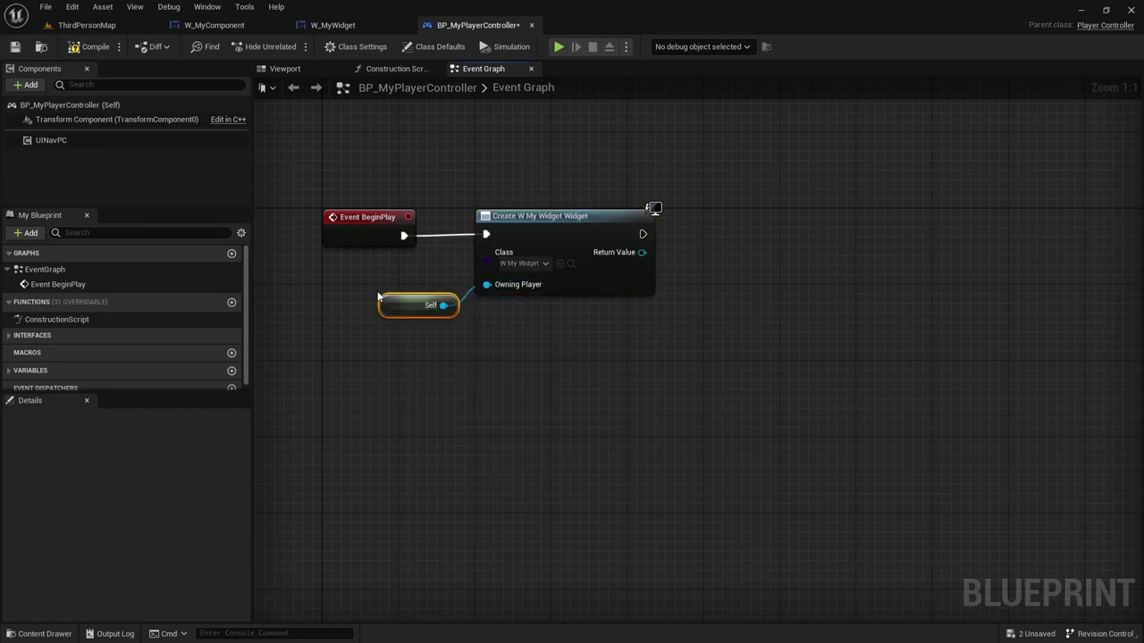
pyautogui.moveTo(378, 297); pyautogui.dragTo(339, 277)
pyautogui.moveTo(641, 252); pyautogui.dragTo(712, 259)
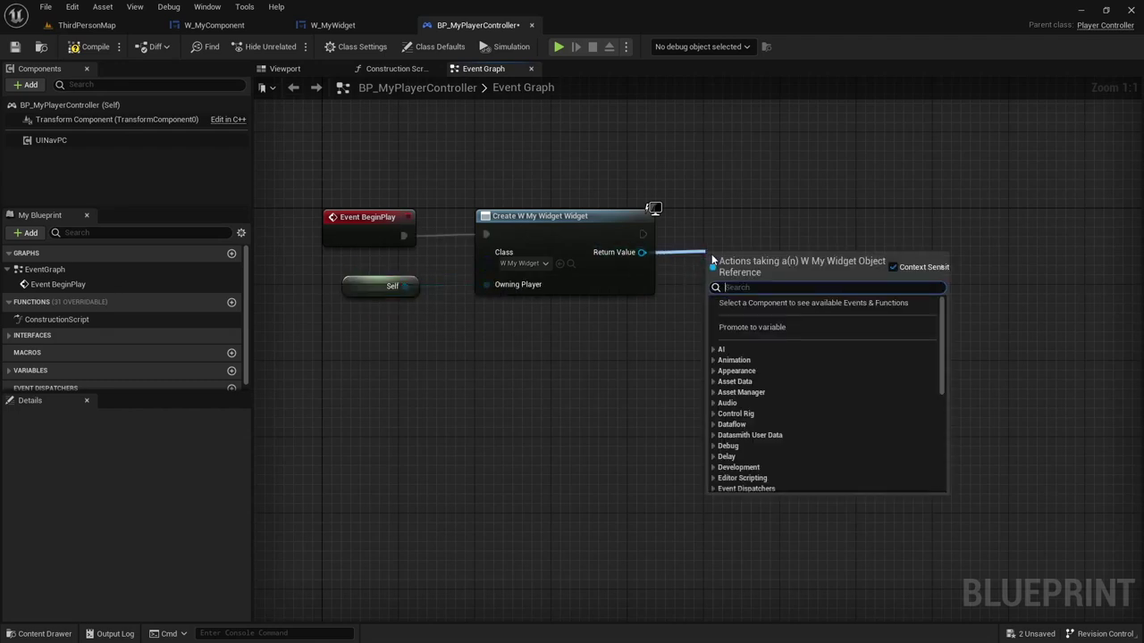
pyautogui.write('add to')
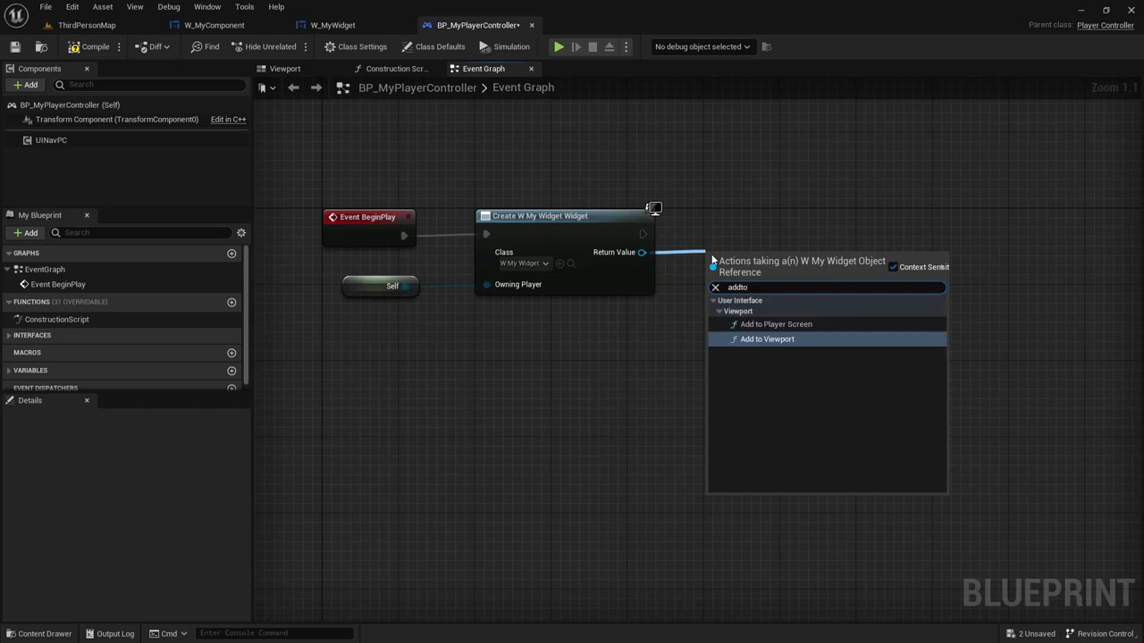
pyautogui.press('Return')
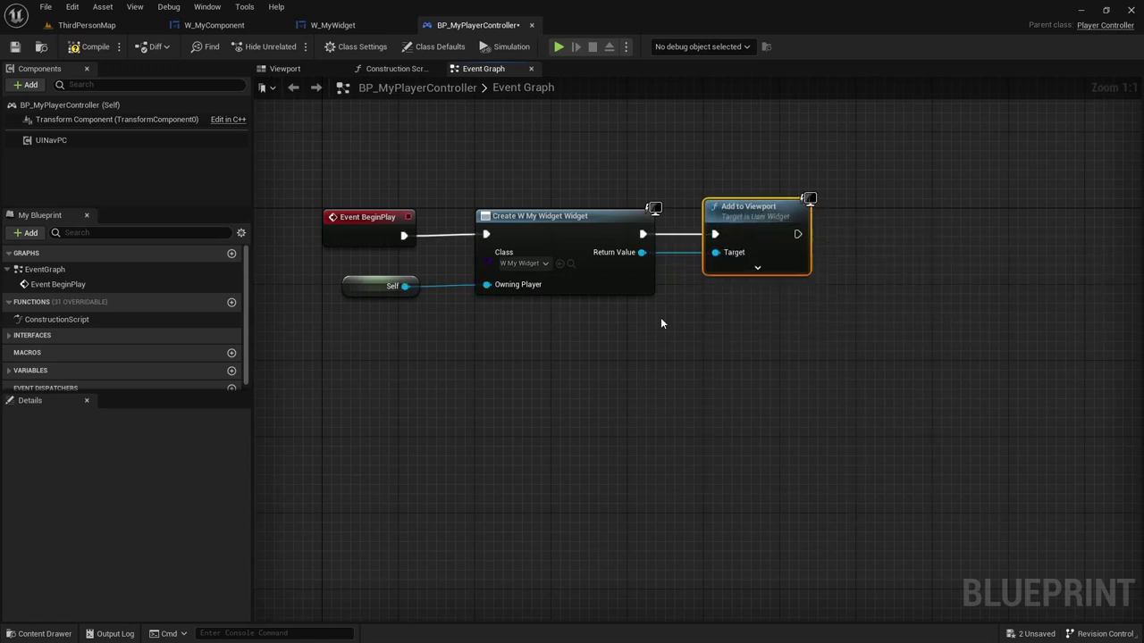
pyautogui.click(610, 377)
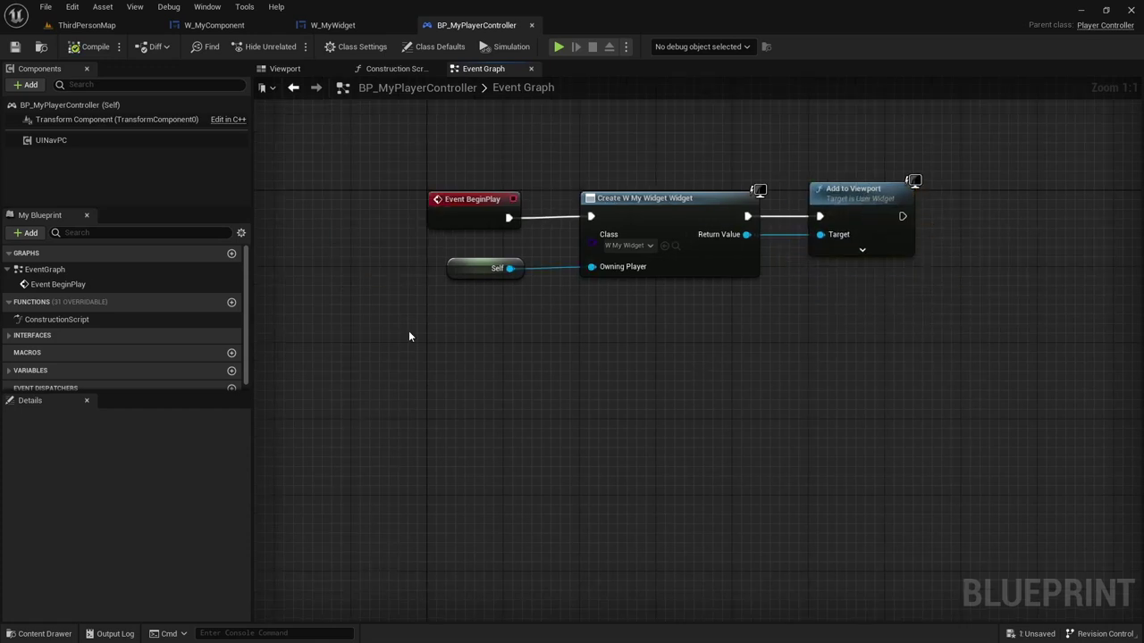
# Step: Place Event On Root Widget Added and Event On Root Widget Removed, moving Removed lower in the graph
pyautogui.moveTo(446, 390); pyautogui.dragTo(481, 309, button='right')
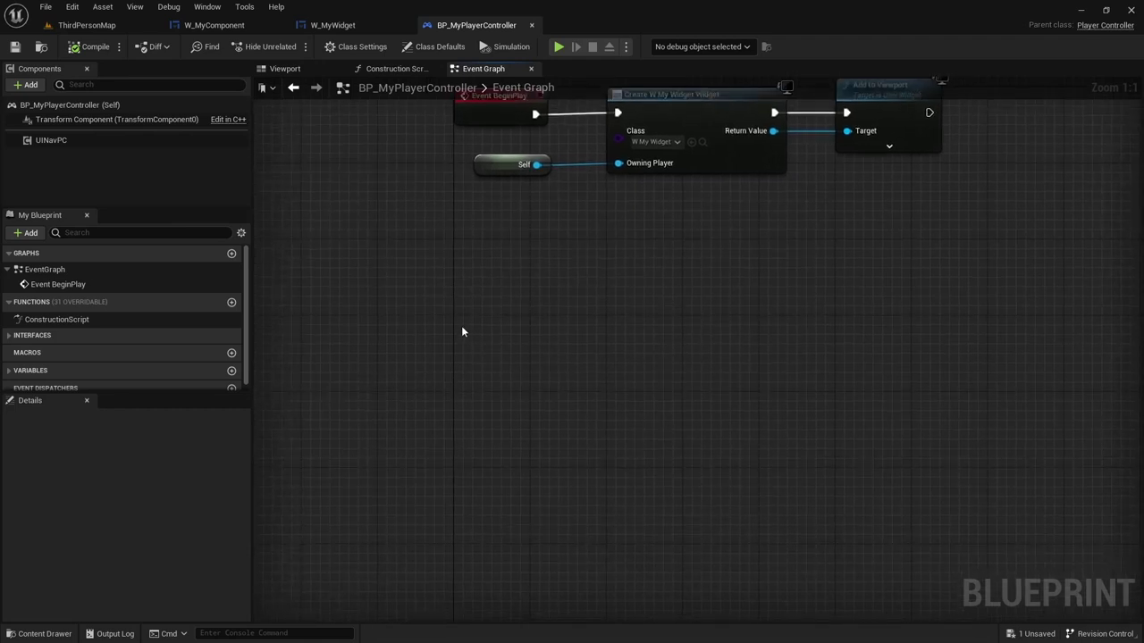
pyautogui.rightClick(464, 336)
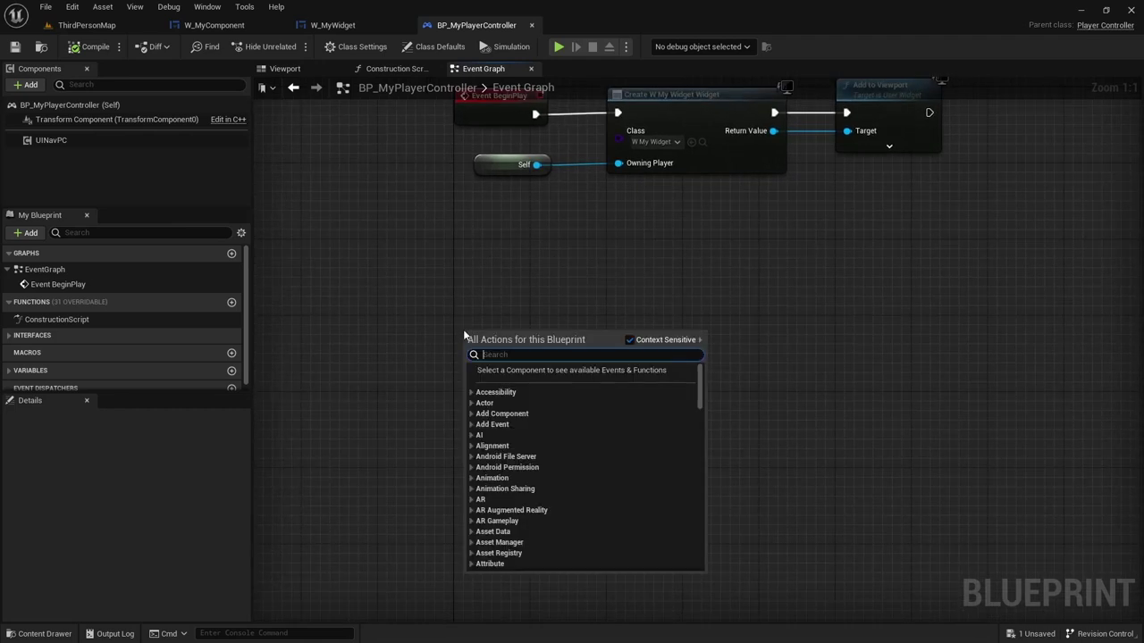
pyautogui.write('onroot')
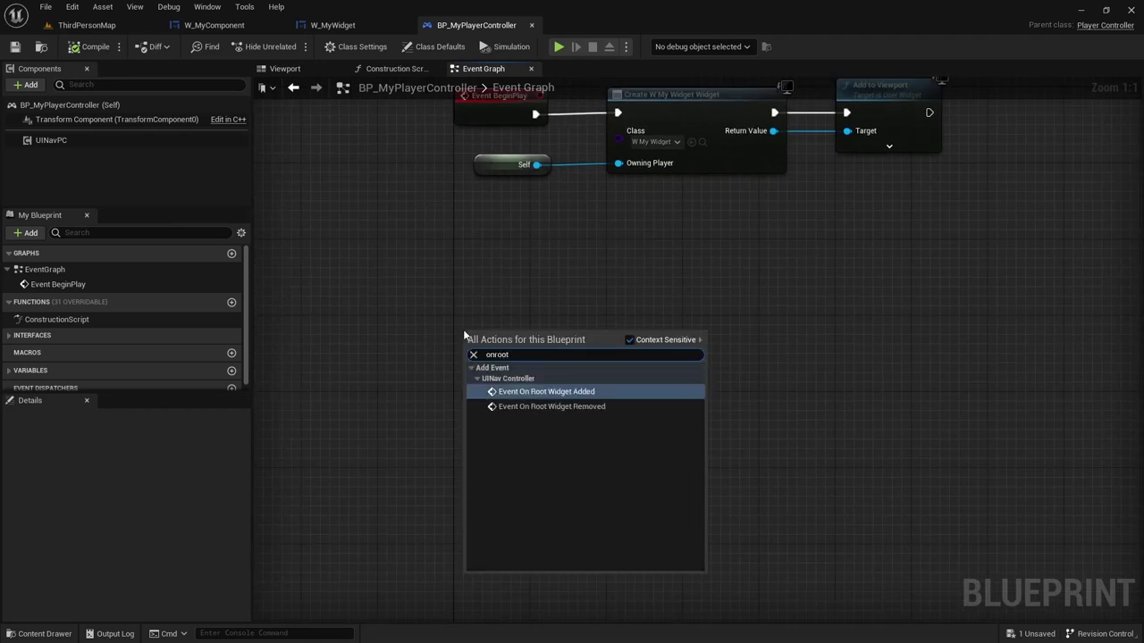
pyautogui.press('Return')
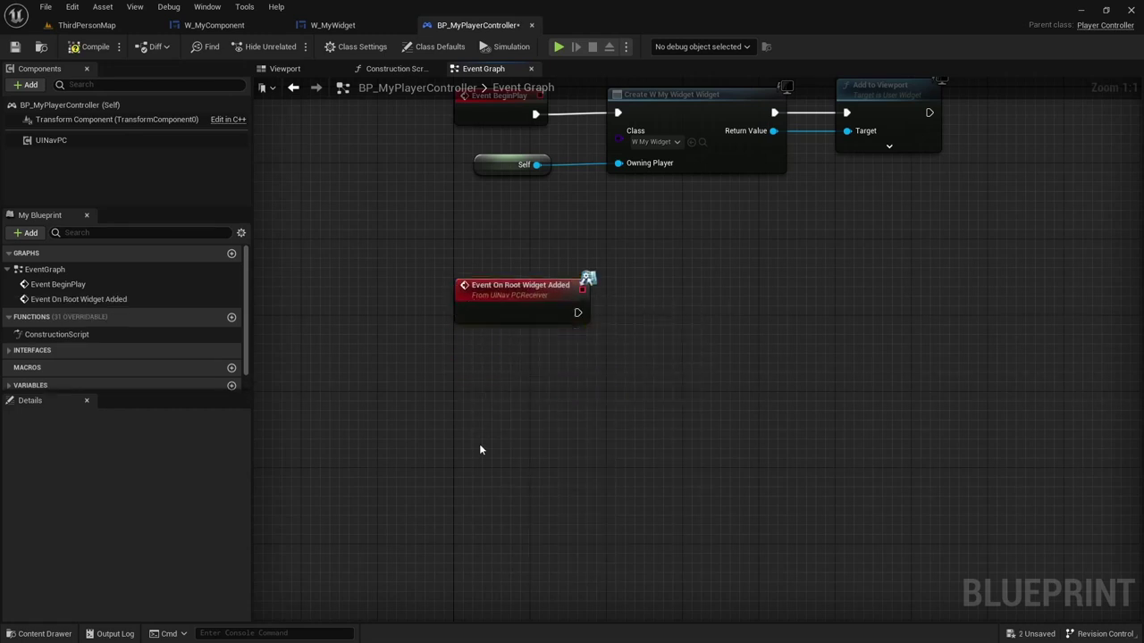
pyautogui.rightClick(474, 394)
pyautogui.write('onroot')
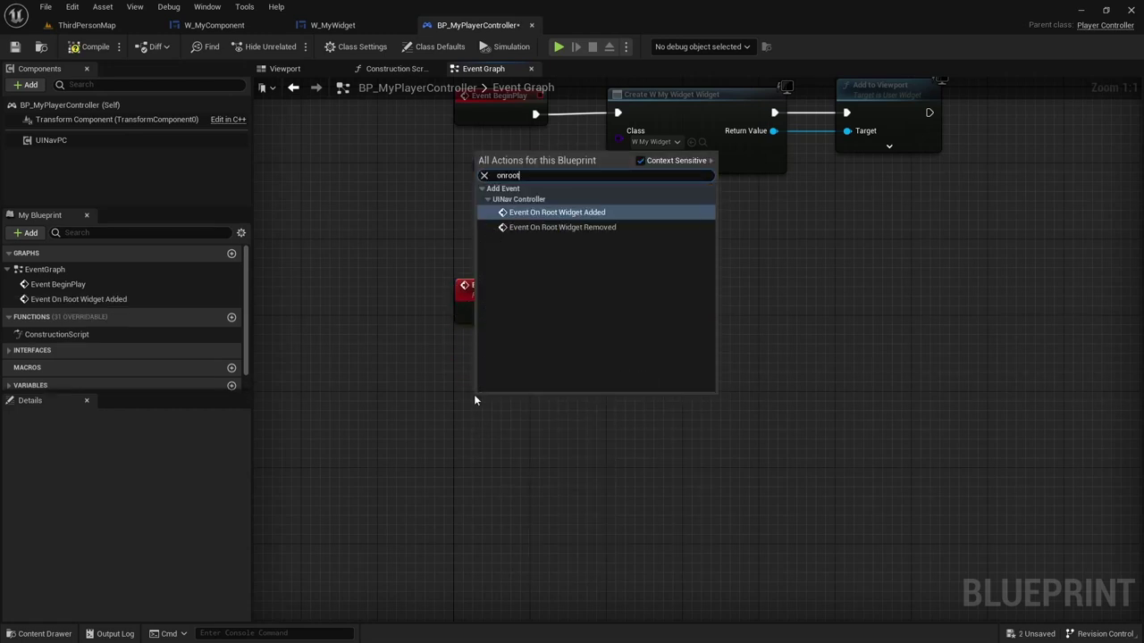
pyautogui.click(560, 227)
pyautogui.moveTo(530, 427); pyautogui.dragTo(507, 499)
pyautogui.click(572, 368)
pyautogui.moveTo(572, 368); pyautogui.dragTo(509, 359, button='right')
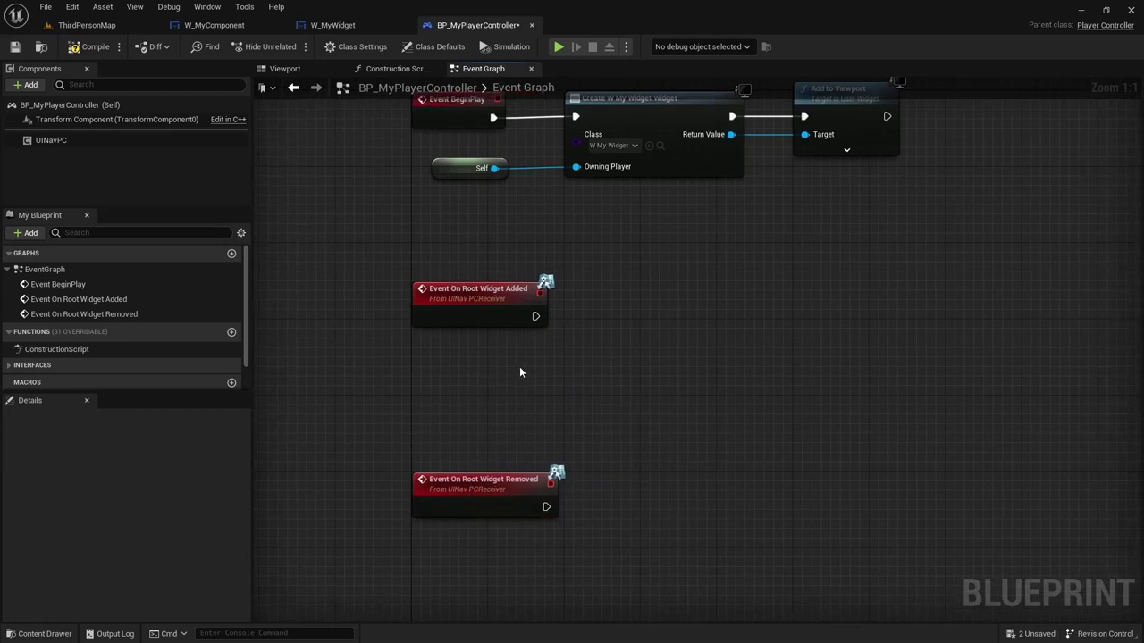
# Step: Frame the BeginPlay widget nodes and pull a wire from On Root Widget Added's execution output
pyautogui.moveTo(492, 300)
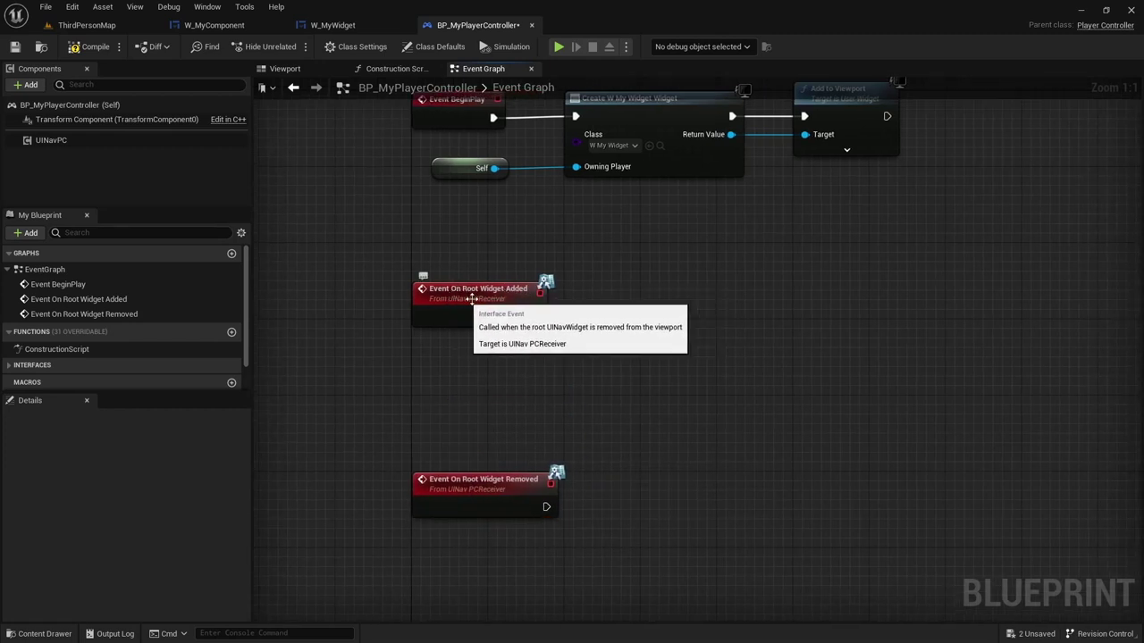
pyautogui.moveTo(523, 491)
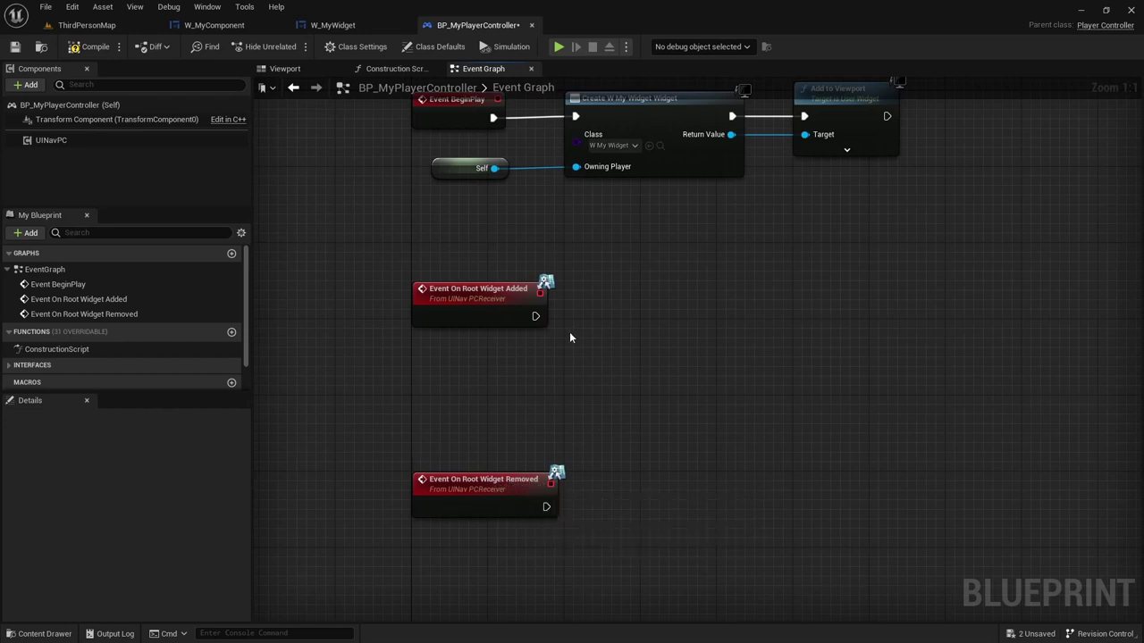
pyautogui.moveTo(572, 337); pyautogui.dragTo(511, 379, button='right')
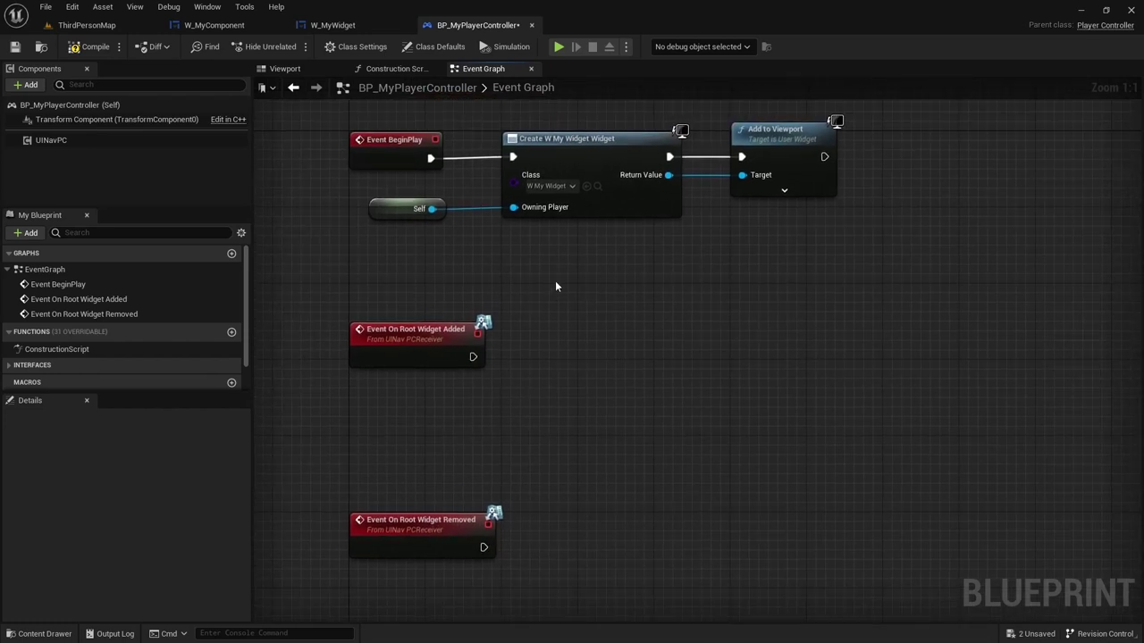
pyautogui.moveTo(351, 308); pyautogui.dragTo(570, 417)
pyautogui.moveTo(496, 426); pyautogui.dragTo(548, 283, button='right')
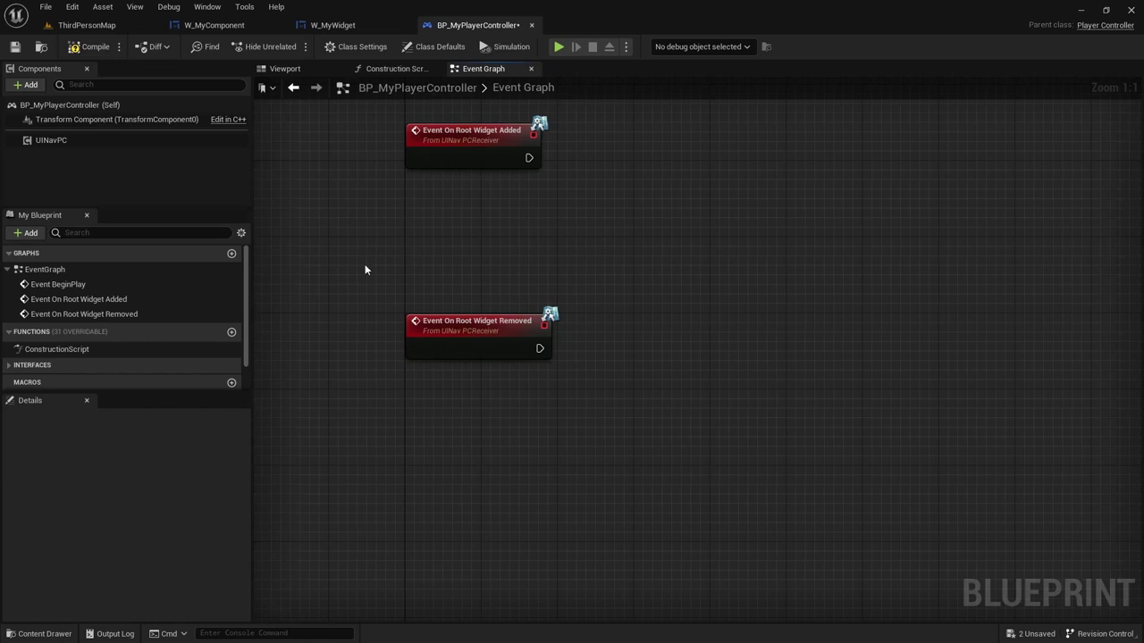
pyautogui.moveTo(608, 316); pyautogui.dragTo(536, 458, button='right')
pyautogui.moveTo(489, 355); pyautogui.dragTo(563, 356)
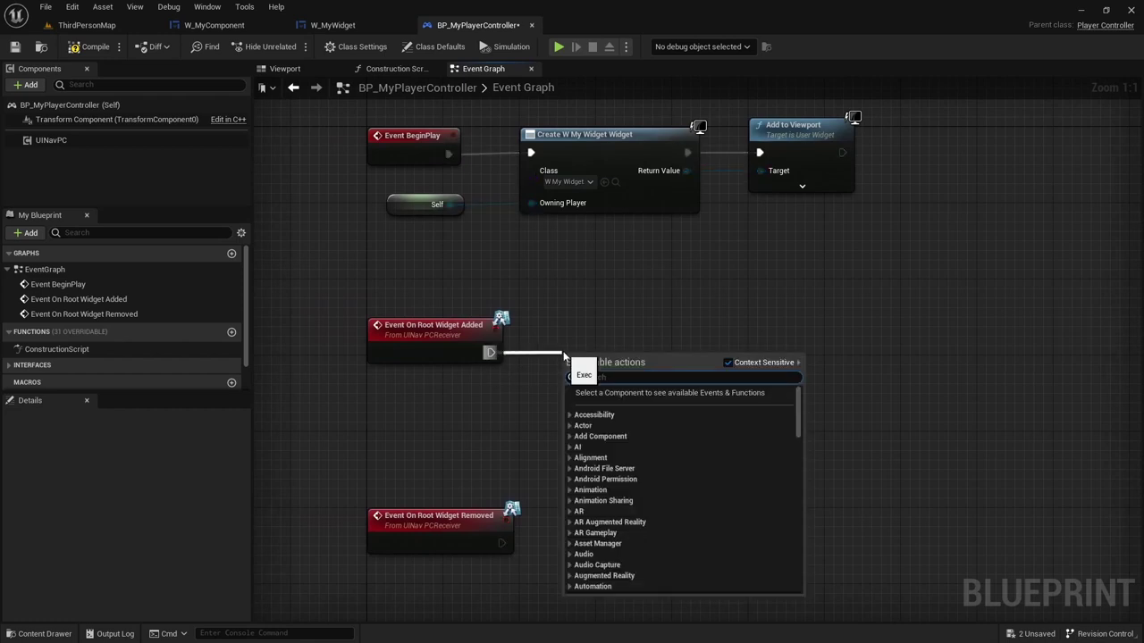
# Step: Add Set Show Mouse Cursor (checked) after Root Widget Added, and wire a pasted copy to Root Widget Removed
pyautogui.write('show')
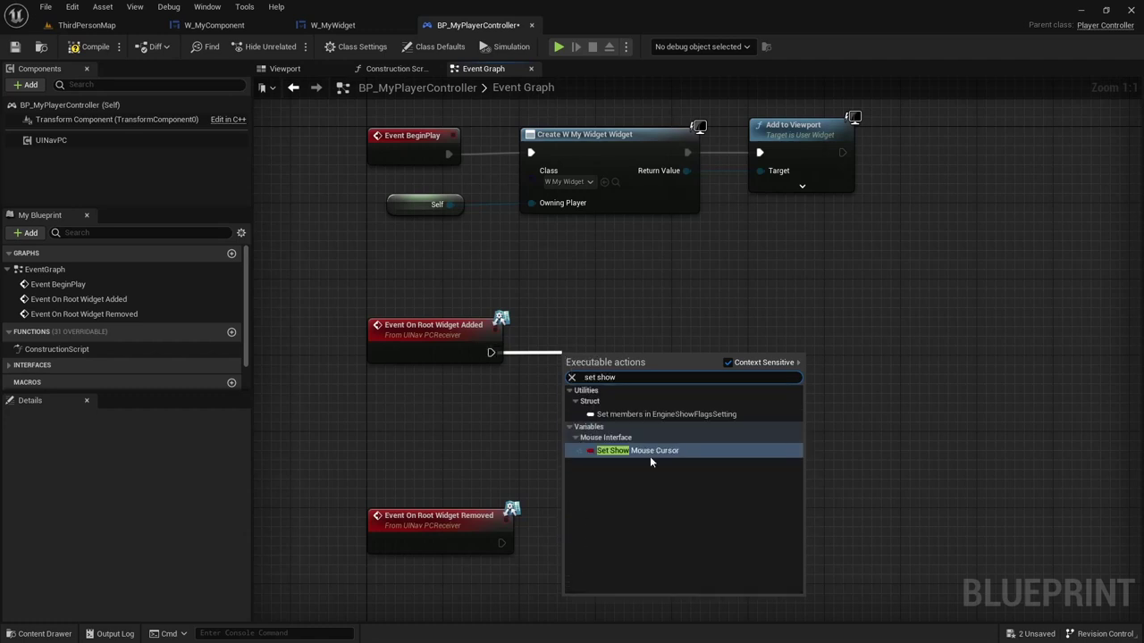
pyautogui.click(655, 450)
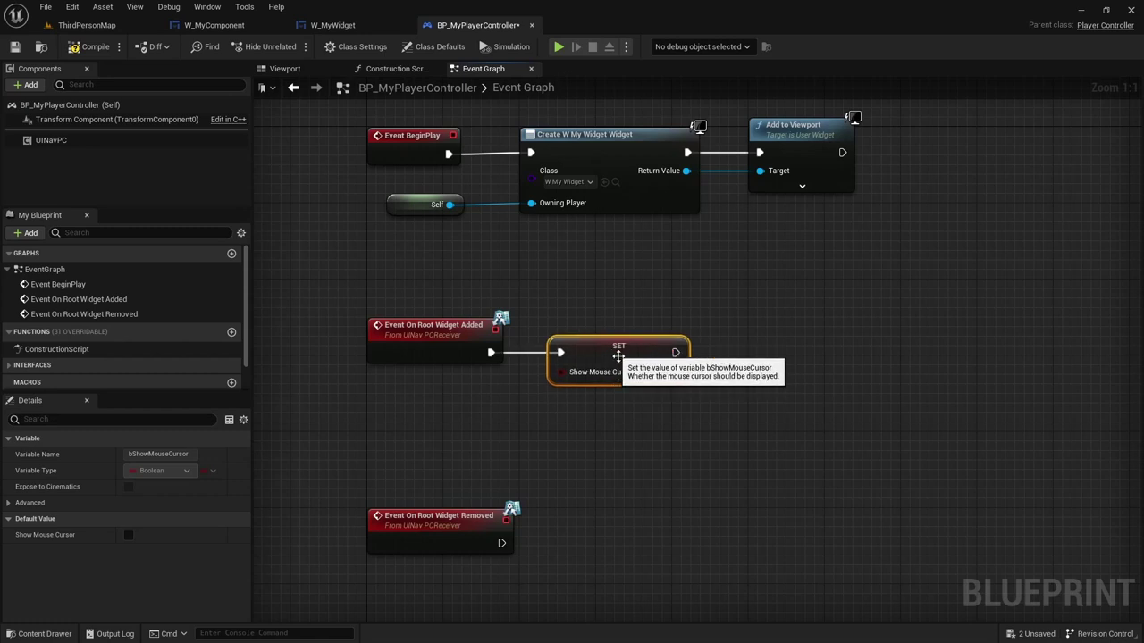
pyautogui.click(652, 380)
pyautogui.moveTo(626, 368); pyautogui.dragTo(609, 254, button='right')
pyautogui.hotkey('ctrl', 'c')
pyautogui.click(599, 431)
pyautogui.hotkey('ctrl', 'v')
pyautogui.moveTo(497, 438); pyautogui.dragTo(574, 438)
pyautogui.moveTo(716, 363); pyautogui.dragTo(539, 425, button='right')
# Step: Follow the cursor node with Set Input Mode Game And UI using Self as Player Controller
pyautogui.moveTo(491, 308); pyautogui.dragTo(593, 306)
pyautogui.write('set inpu')
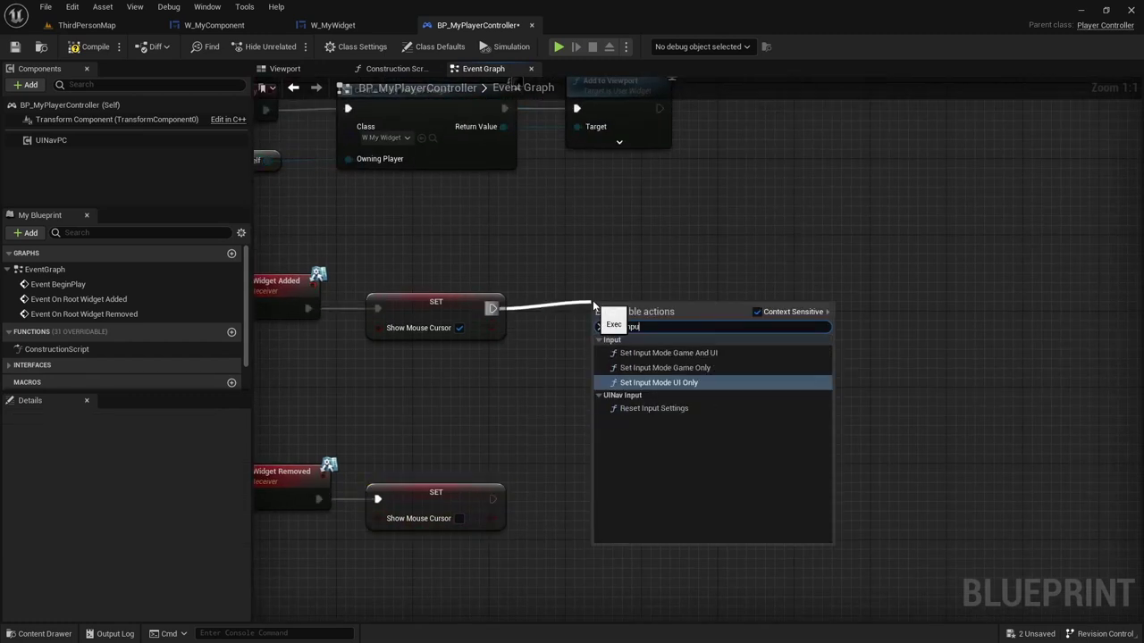
pyautogui.write('t')
pyautogui.click(685, 353)
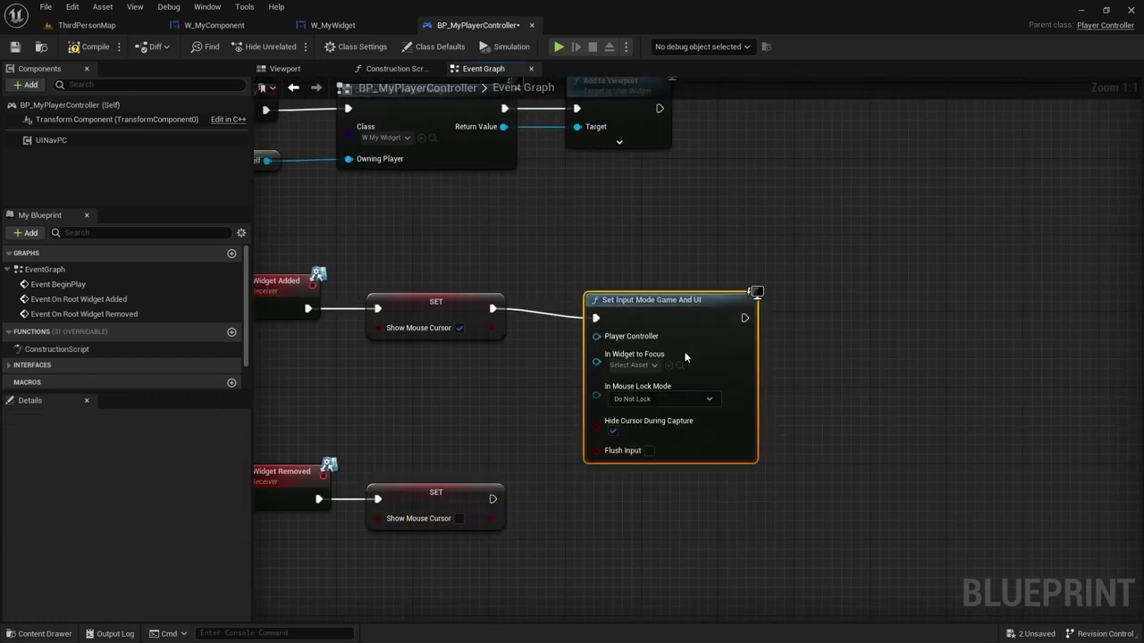
pyautogui.moveTo(596, 325); pyautogui.dragTo(469, 370)
pyautogui.write('self')
pyautogui.press('Return')
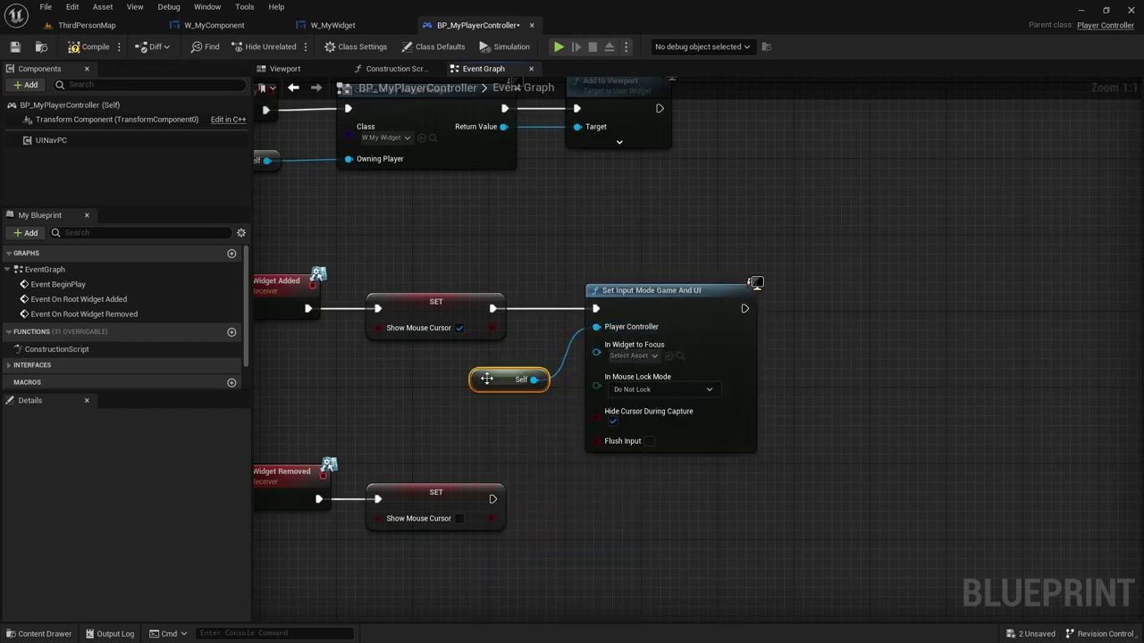
# Step: Add Set Input Mode Game Only after the Removed branch's Set Show Mouse Cursor node
pyautogui.moveTo(651, 477); pyautogui.dragTo(644, 396, button='right')
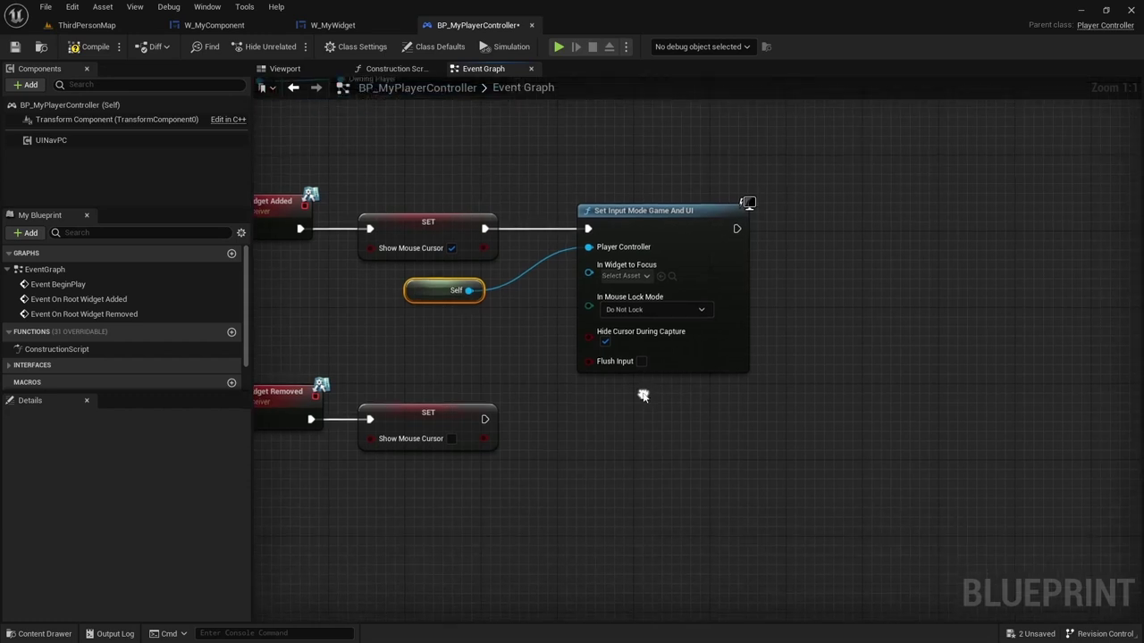
pyautogui.moveTo(521, 466); pyautogui.dragTo(591, 366, button='right')
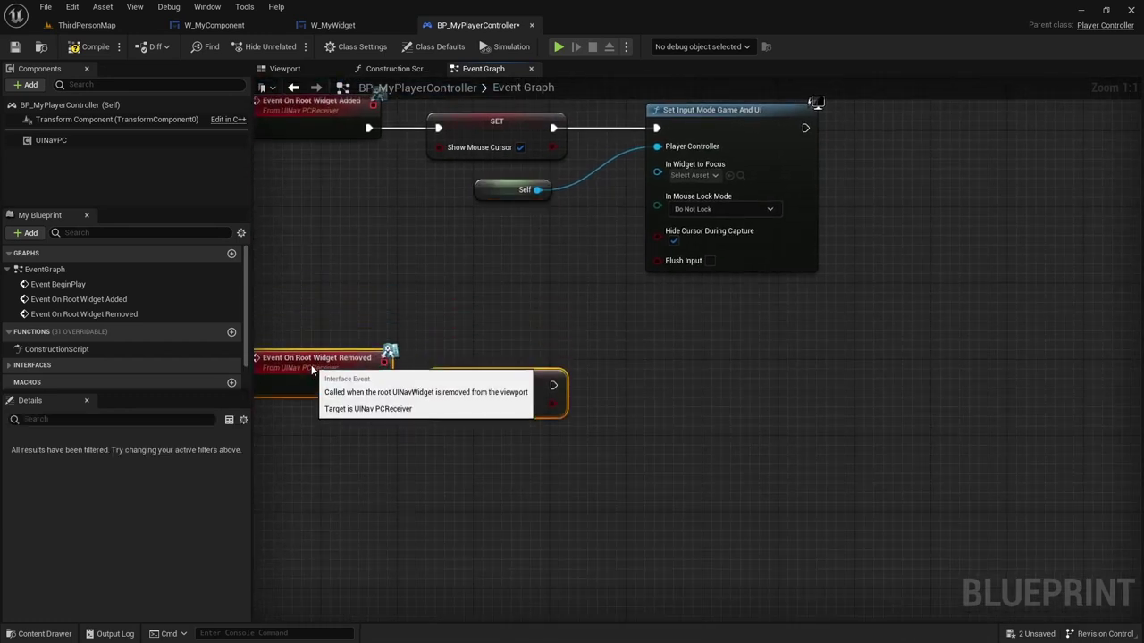
pyautogui.moveTo(553, 394); pyautogui.dragTo(634, 388)
pyautogui.write('set game')
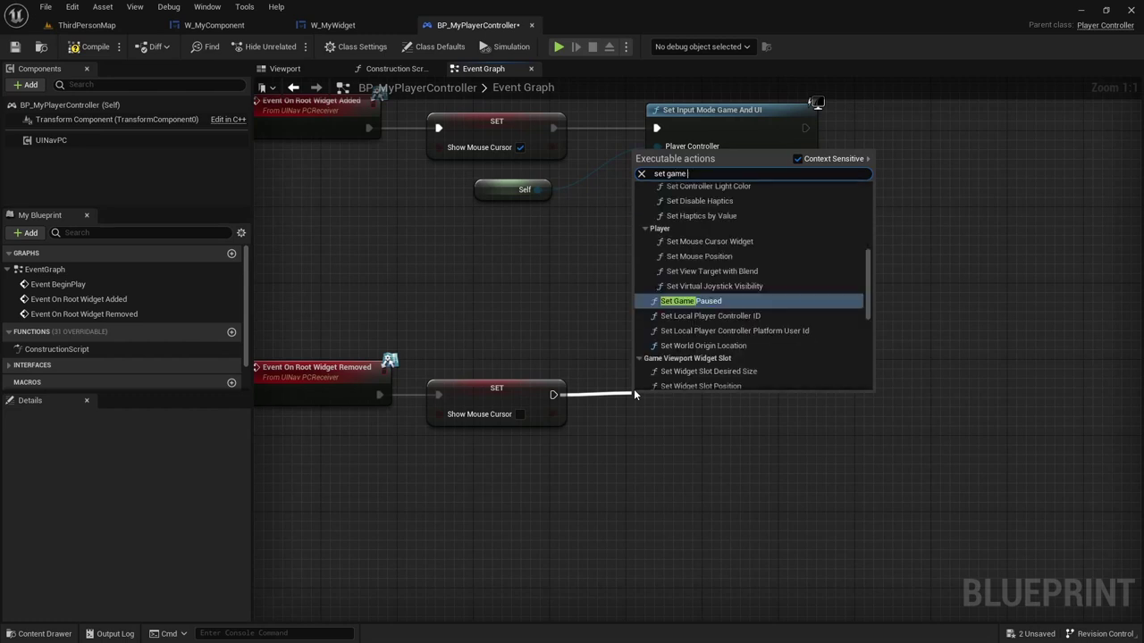
pyautogui.press('BackSpace')
pyautogui.press('BackSpace')
pyautogui.press('BackSpace')
pyautogui.press('BackSpace')
pyautogui.write('input')
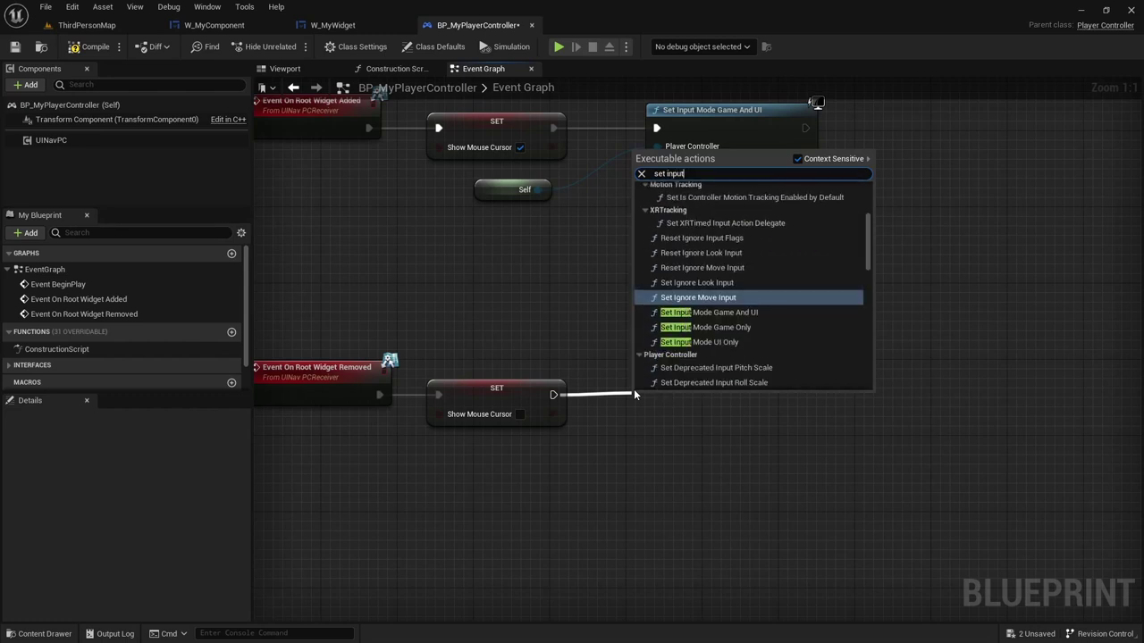
pyautogui.write(' mode')
pyautogui.click(747, 266)
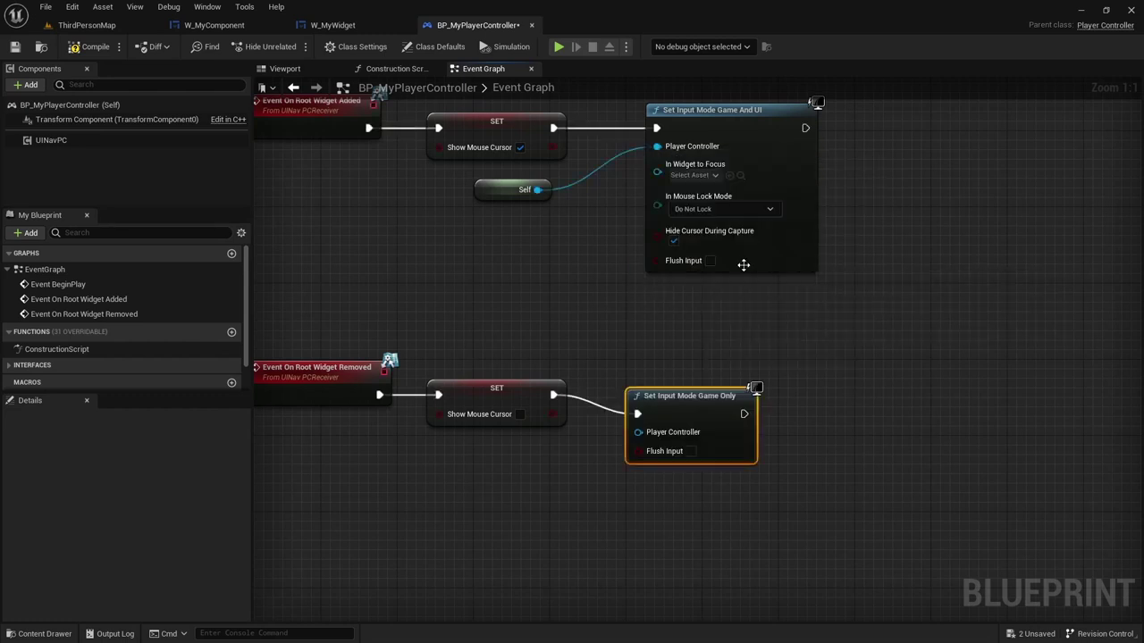
# Step: Connect Self to Game Only's Player Controller, replacing a mistaken Select node, and compile
pyautogui.moveTo(665, 410); pyautogui.dragTo(563, 459)
pyautogui.write('sel')
pyautogui.press('Return')
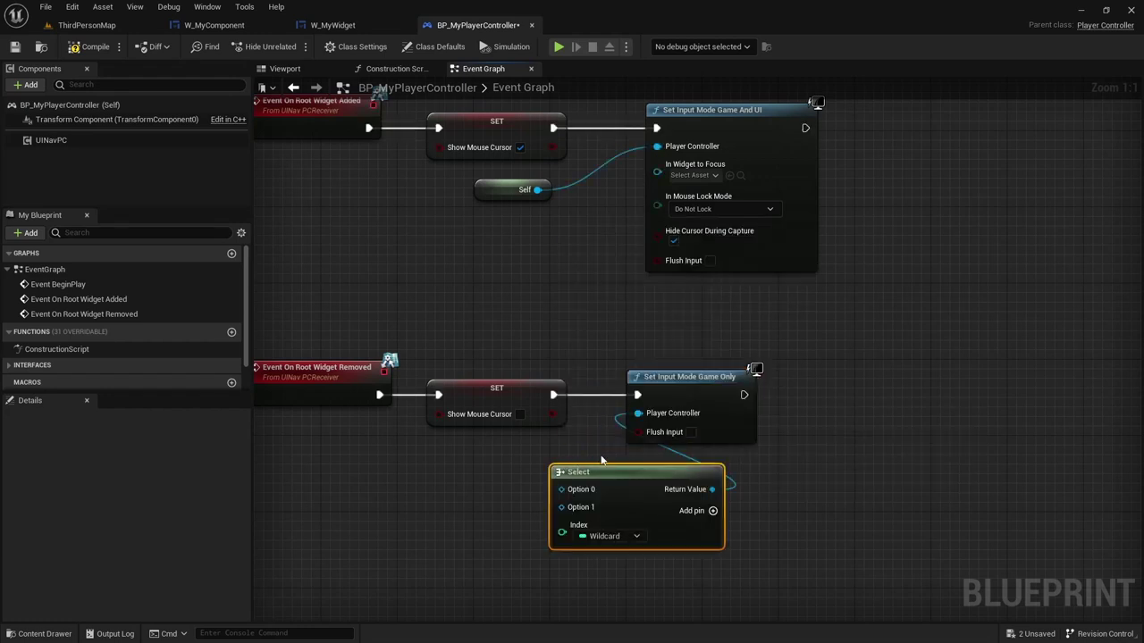
pyautogui.press('Delete')
pyautogui.moveTo(637, 413); pyautogui.dragTo(504, 463)
pyautogui.write('self')
pyautogui.press('Return')
pyautogui.click(526, 333)
pyautogui.click(75, 49)
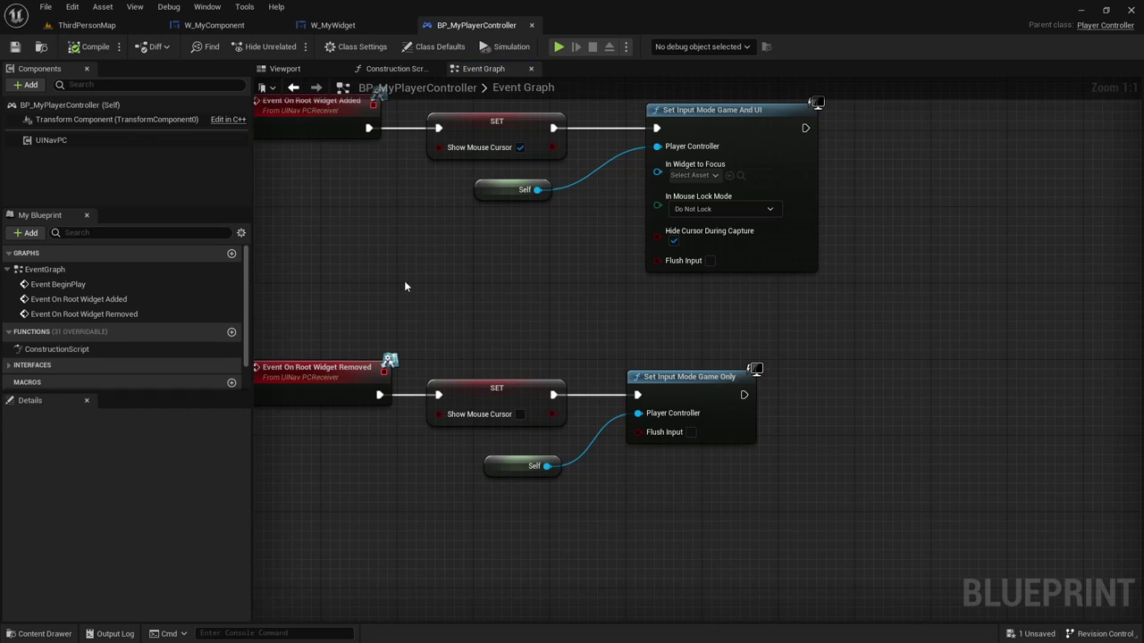
pyautogui.click(89, 25)
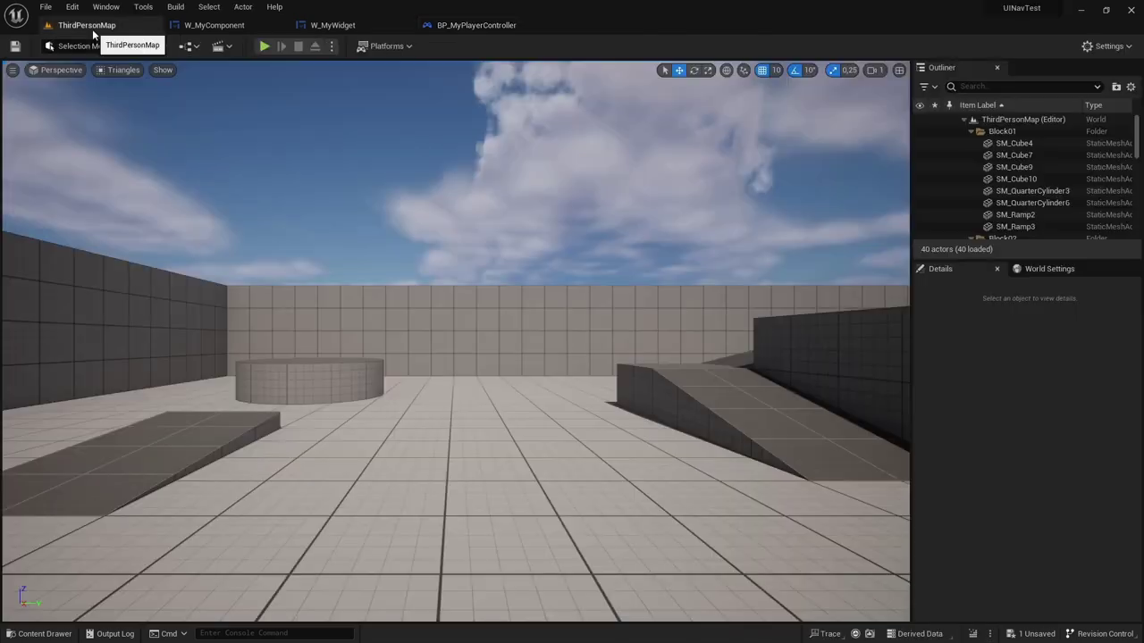
# Step: Play the level in the editor and move focus among Option 1, 2 and 3 with the Up/Down arrows
pyautogui.click(264, 46)
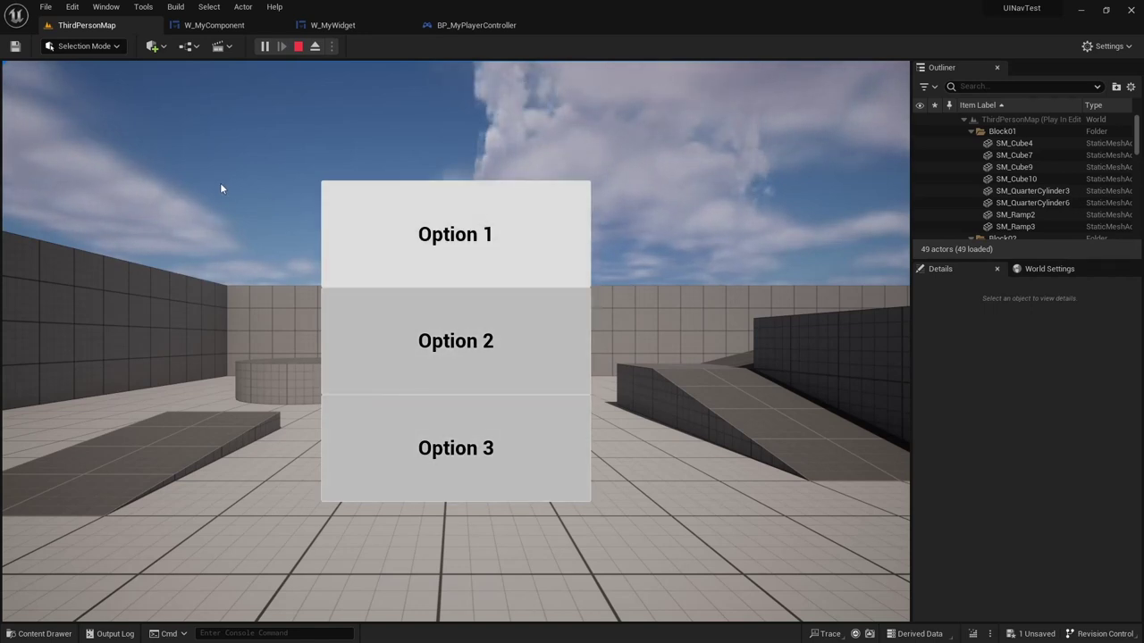
pyautogui.press('Down')
pyautogui.press('Down')
pyautogui.press('Up')
pyautogui.press('Up')
pyautogui.press('Down')
pyautogui.press('Down')
pyautogui.press('Up')
pyautogui.press('Down')
pyautogui.press('Up')
pyautogui.press('Up')
pyautogui.press('Down')
pyautogui.press('Down')
pyautogui.press('Up')
pyautogui.press('Up')
pyautogui.press('Down')
pyautogui.press('Down')
pyautogui.press('Up')
pyautogui.press('Up')
pyautogui.press('Down')
pyautogui.press('Up')
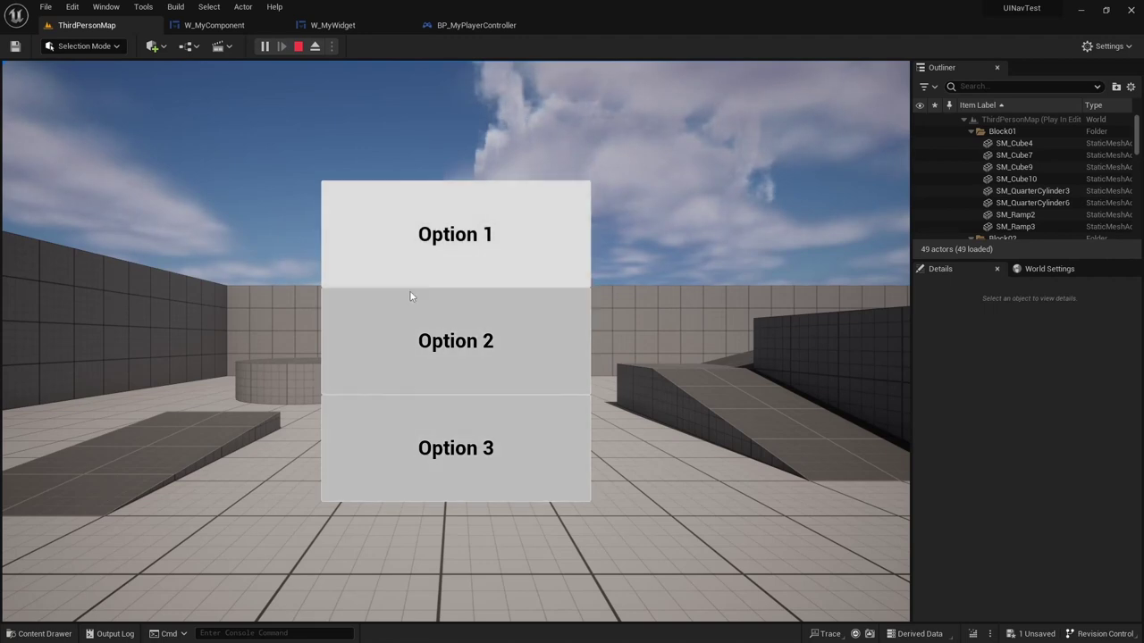